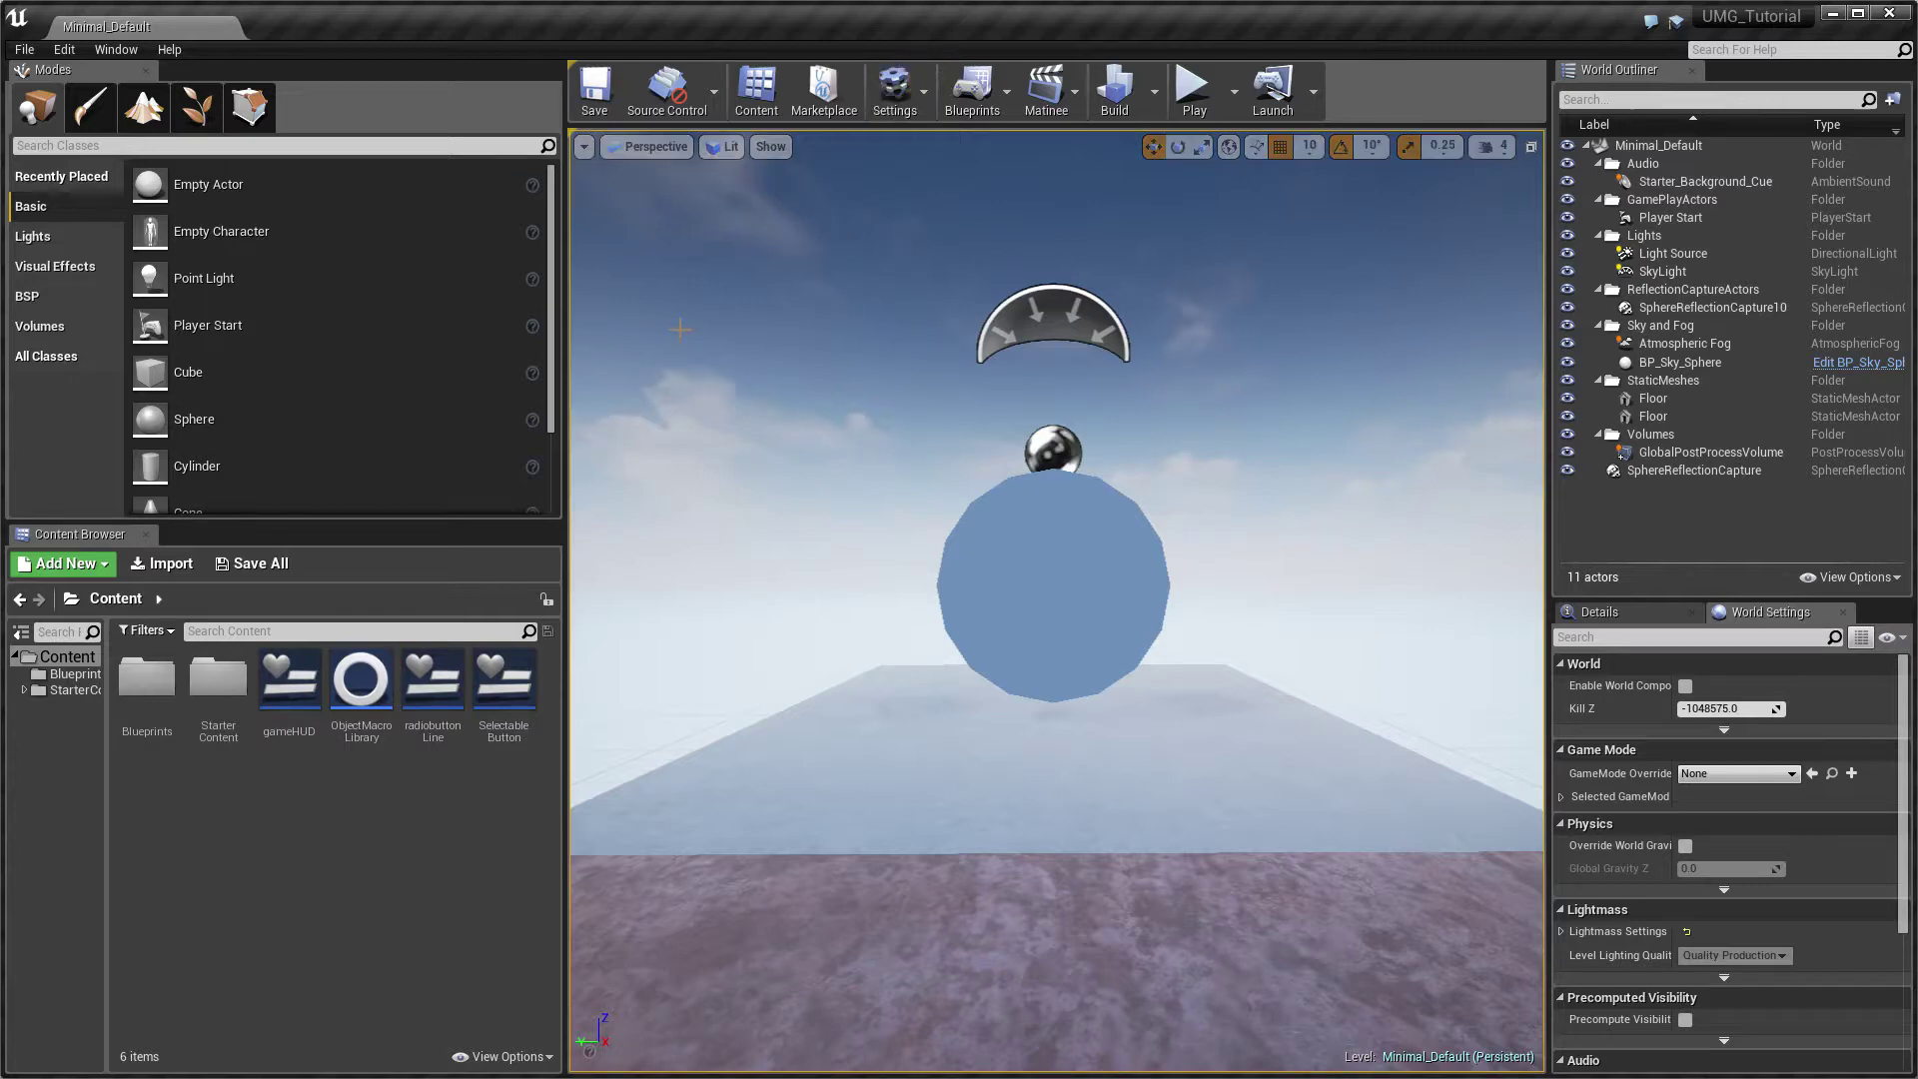
Step: Set the engine scalability View Distance to Far, briefly trying Epic before settling on Far
left_click(894, 90)
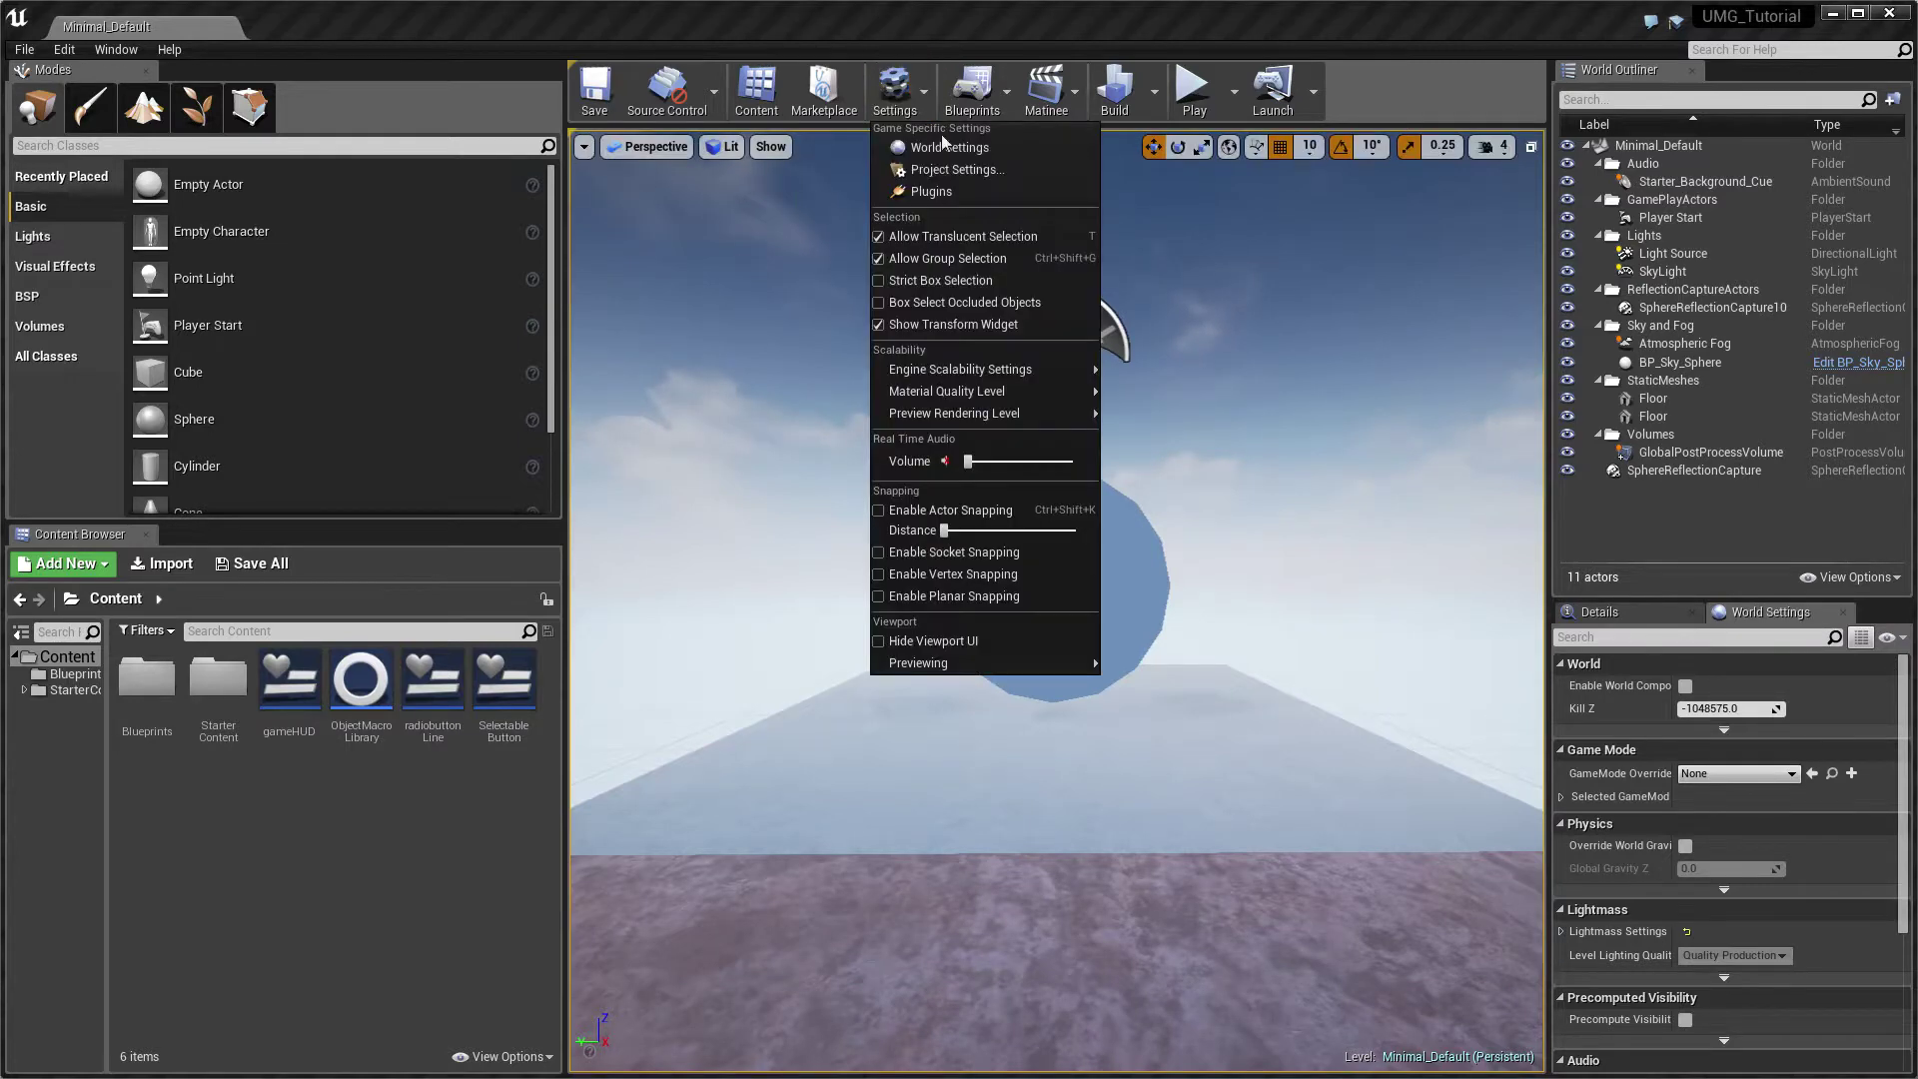
mouse_move(955, 375)
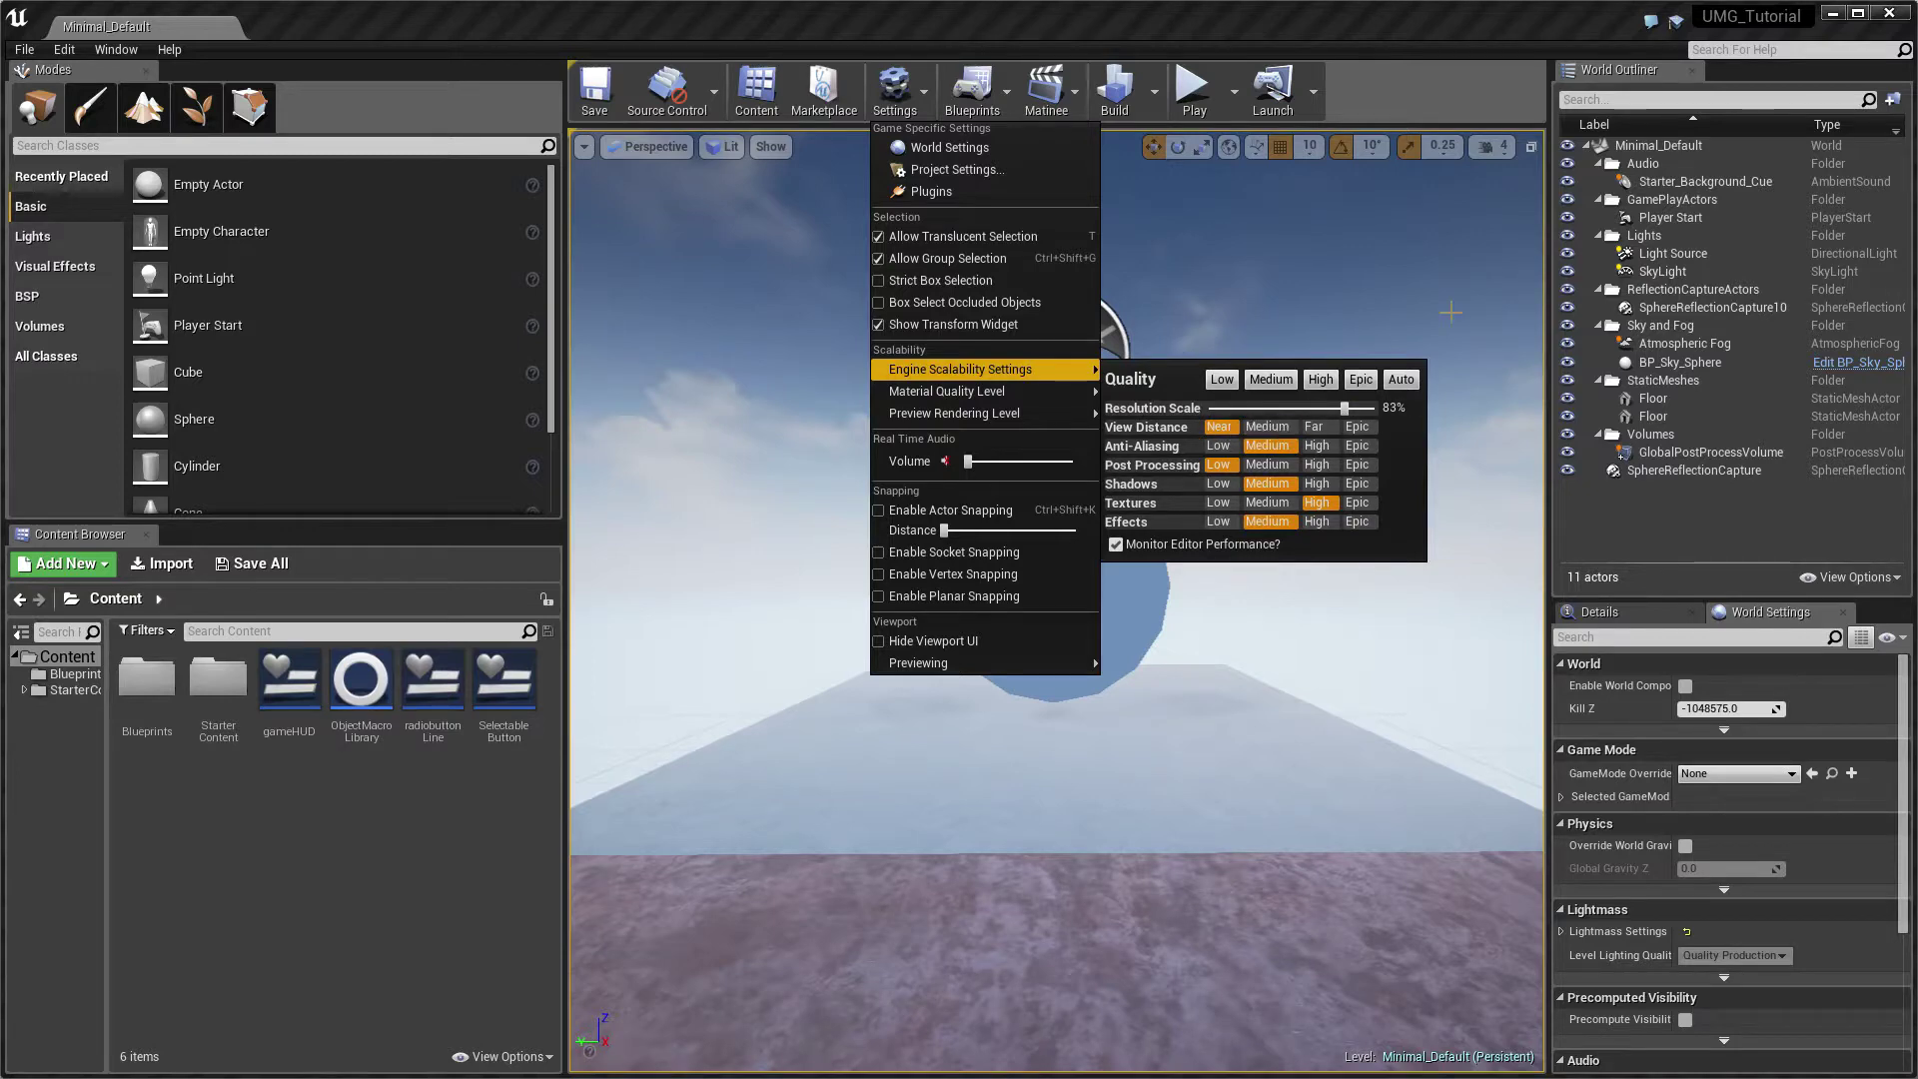
left_click(1314, 426)
left_click(1351, 428)
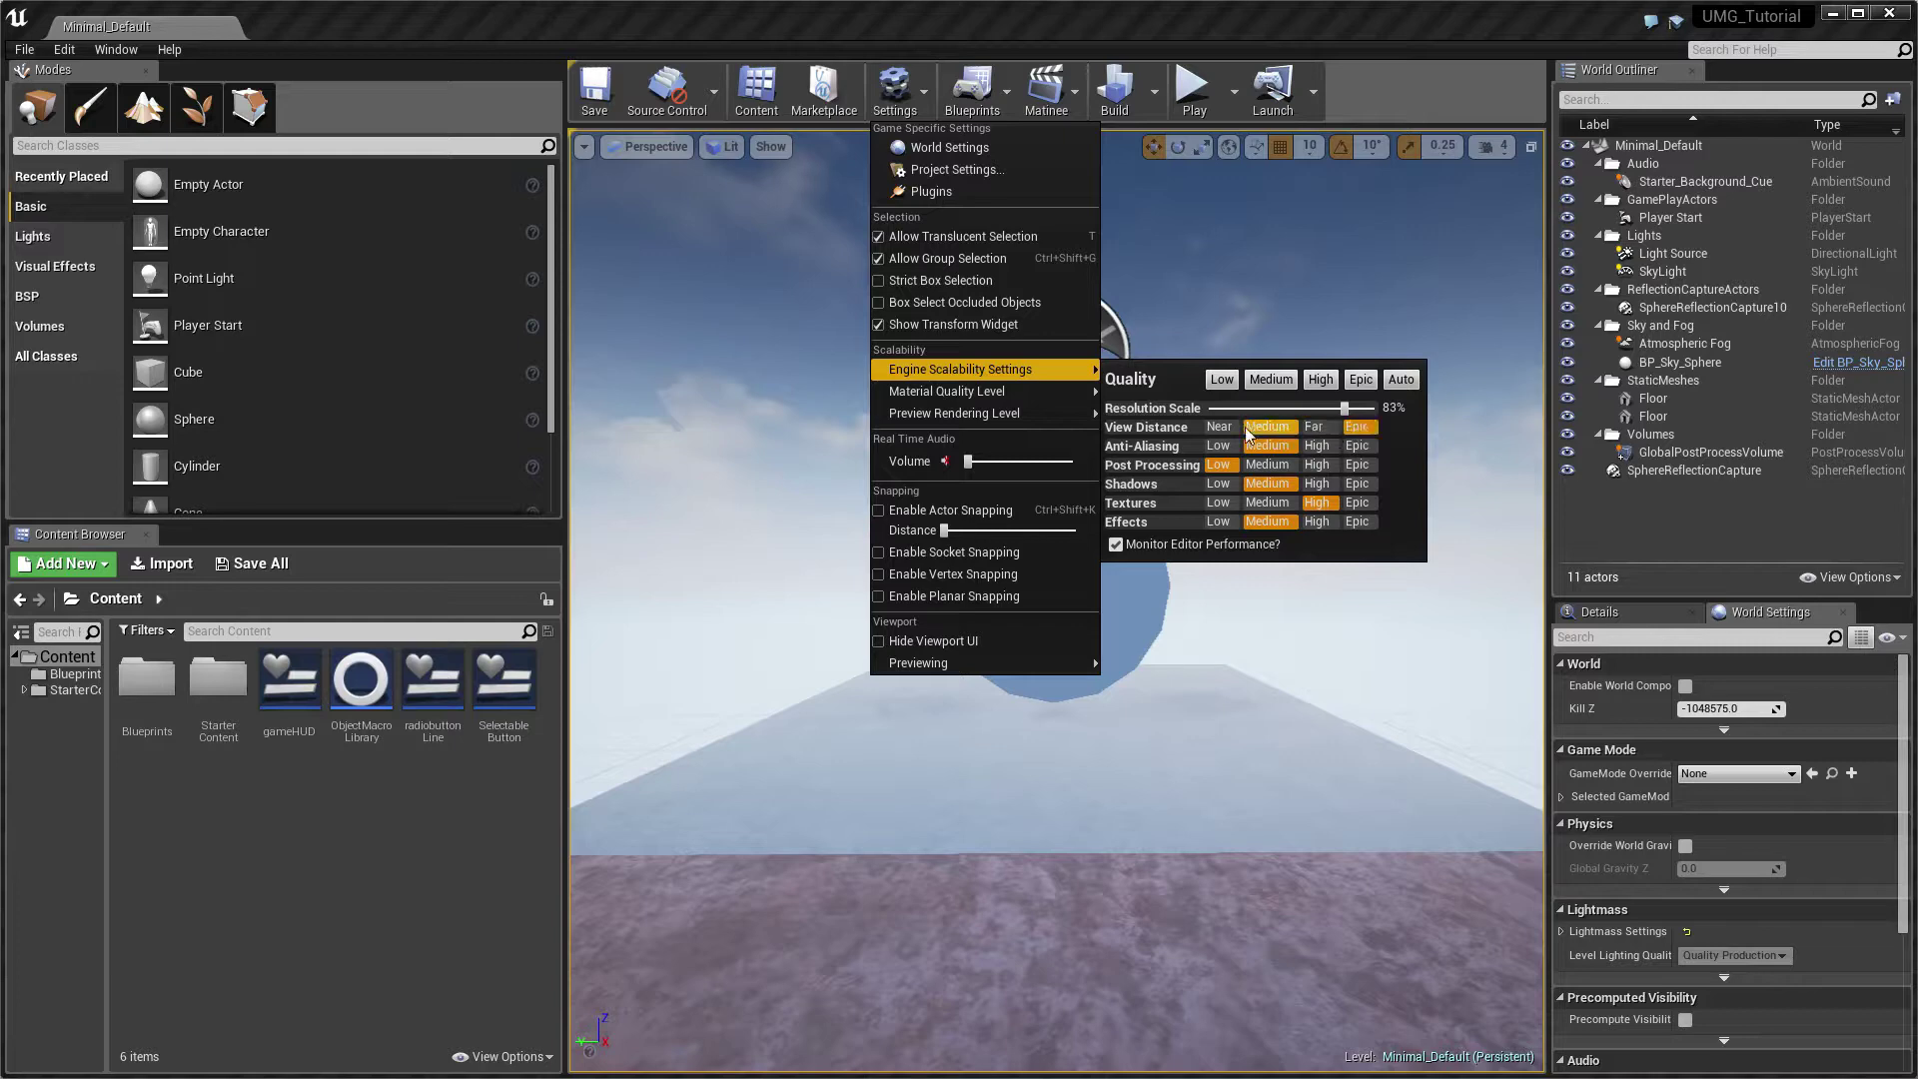
left_click(1321, 429)
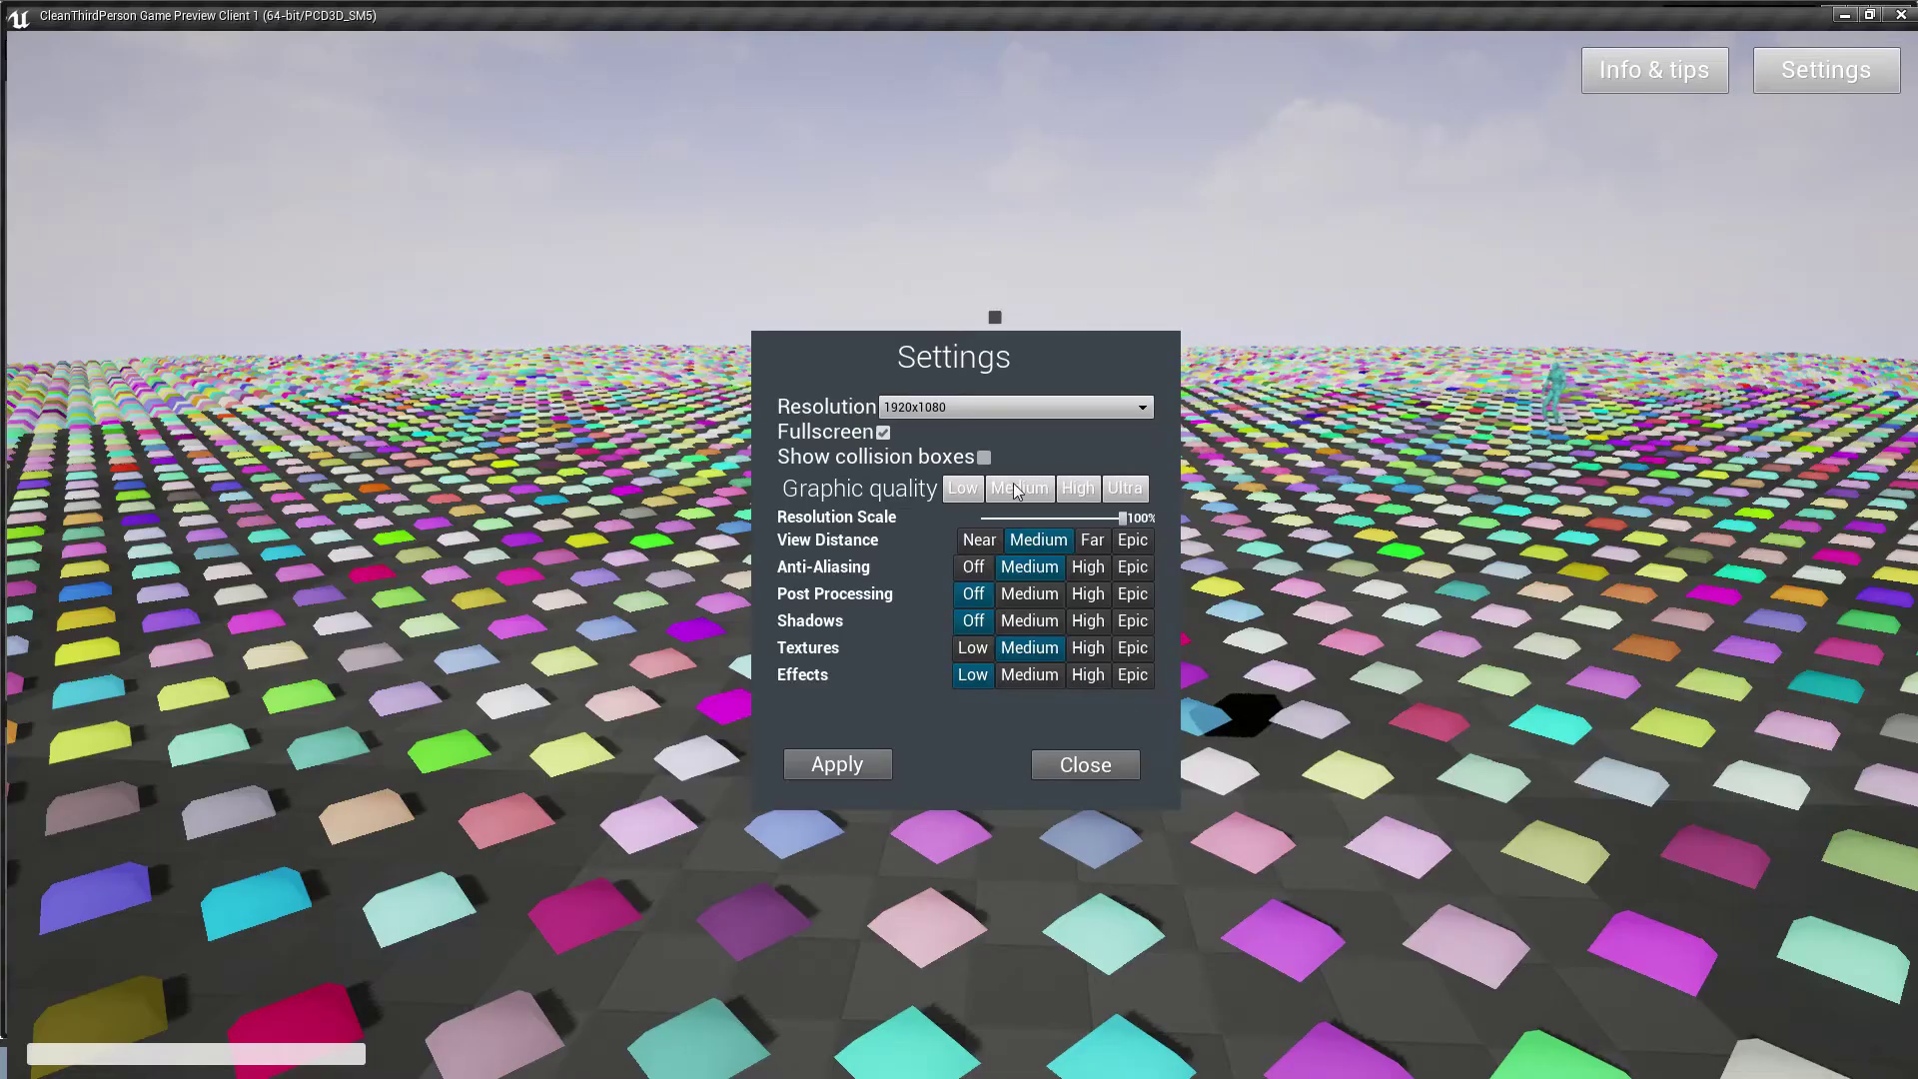
Step: Pick the High preset, View Distance Medium, resolution scale 72%, Epic shadows, textures and effects, then apply
left_click(1078, 488)
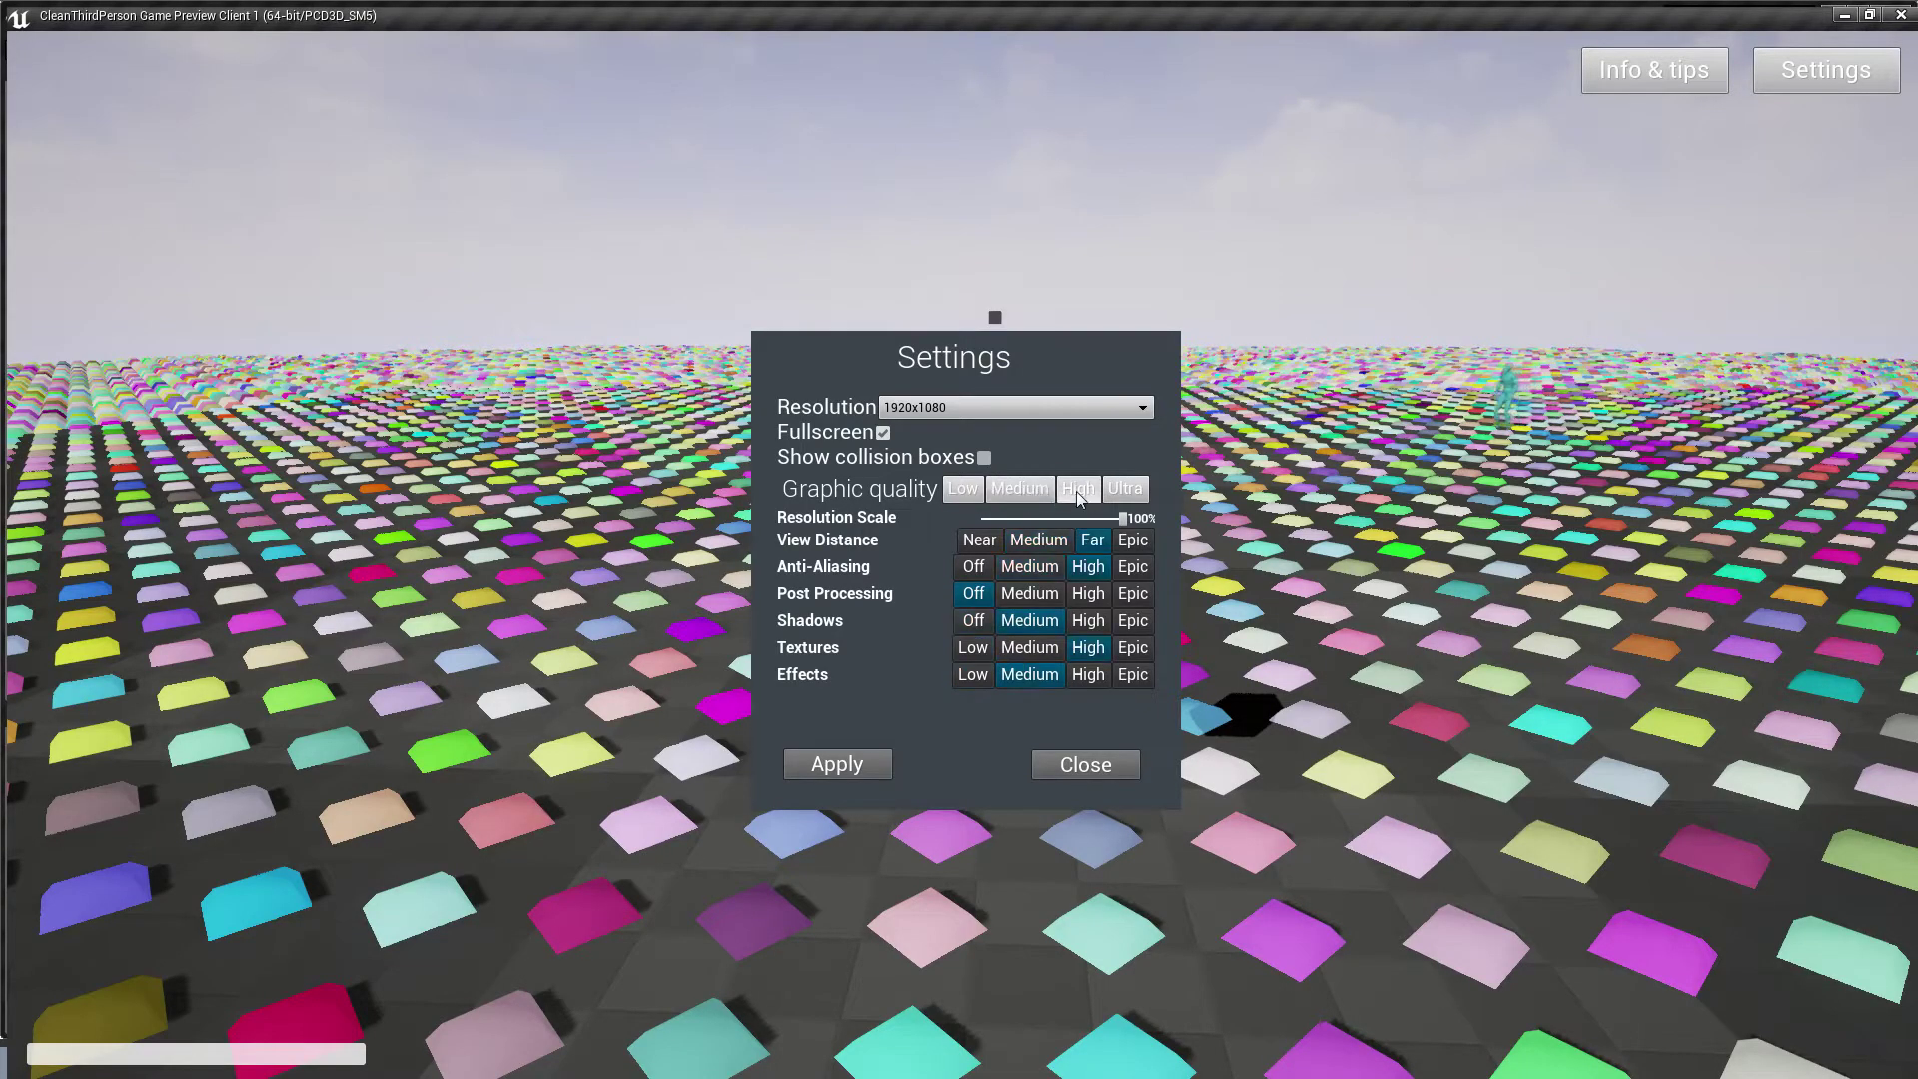
left_click(1041, 548)
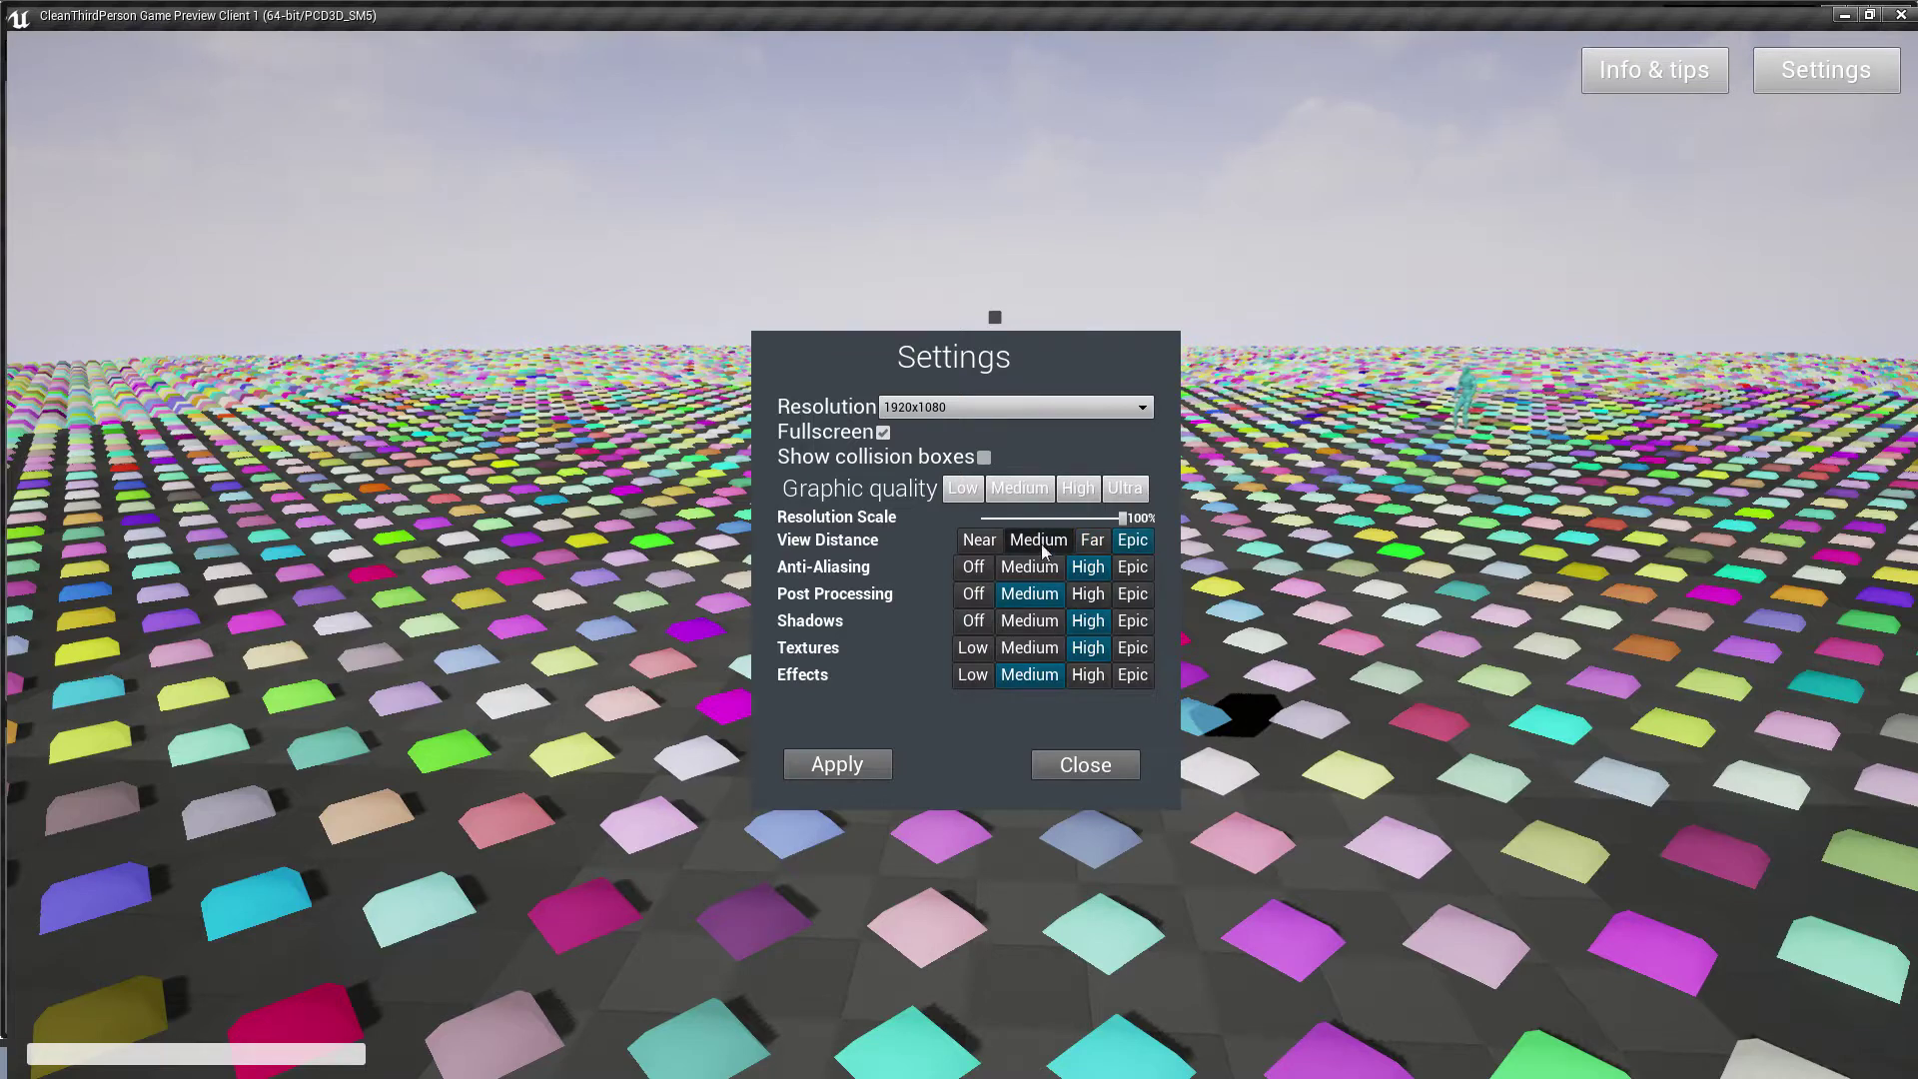
mouse_move(1123, 518)
left_mouse_down()
mouse_move(1061, 519)
mouse_move(1139, 518)
left_mouse_up()
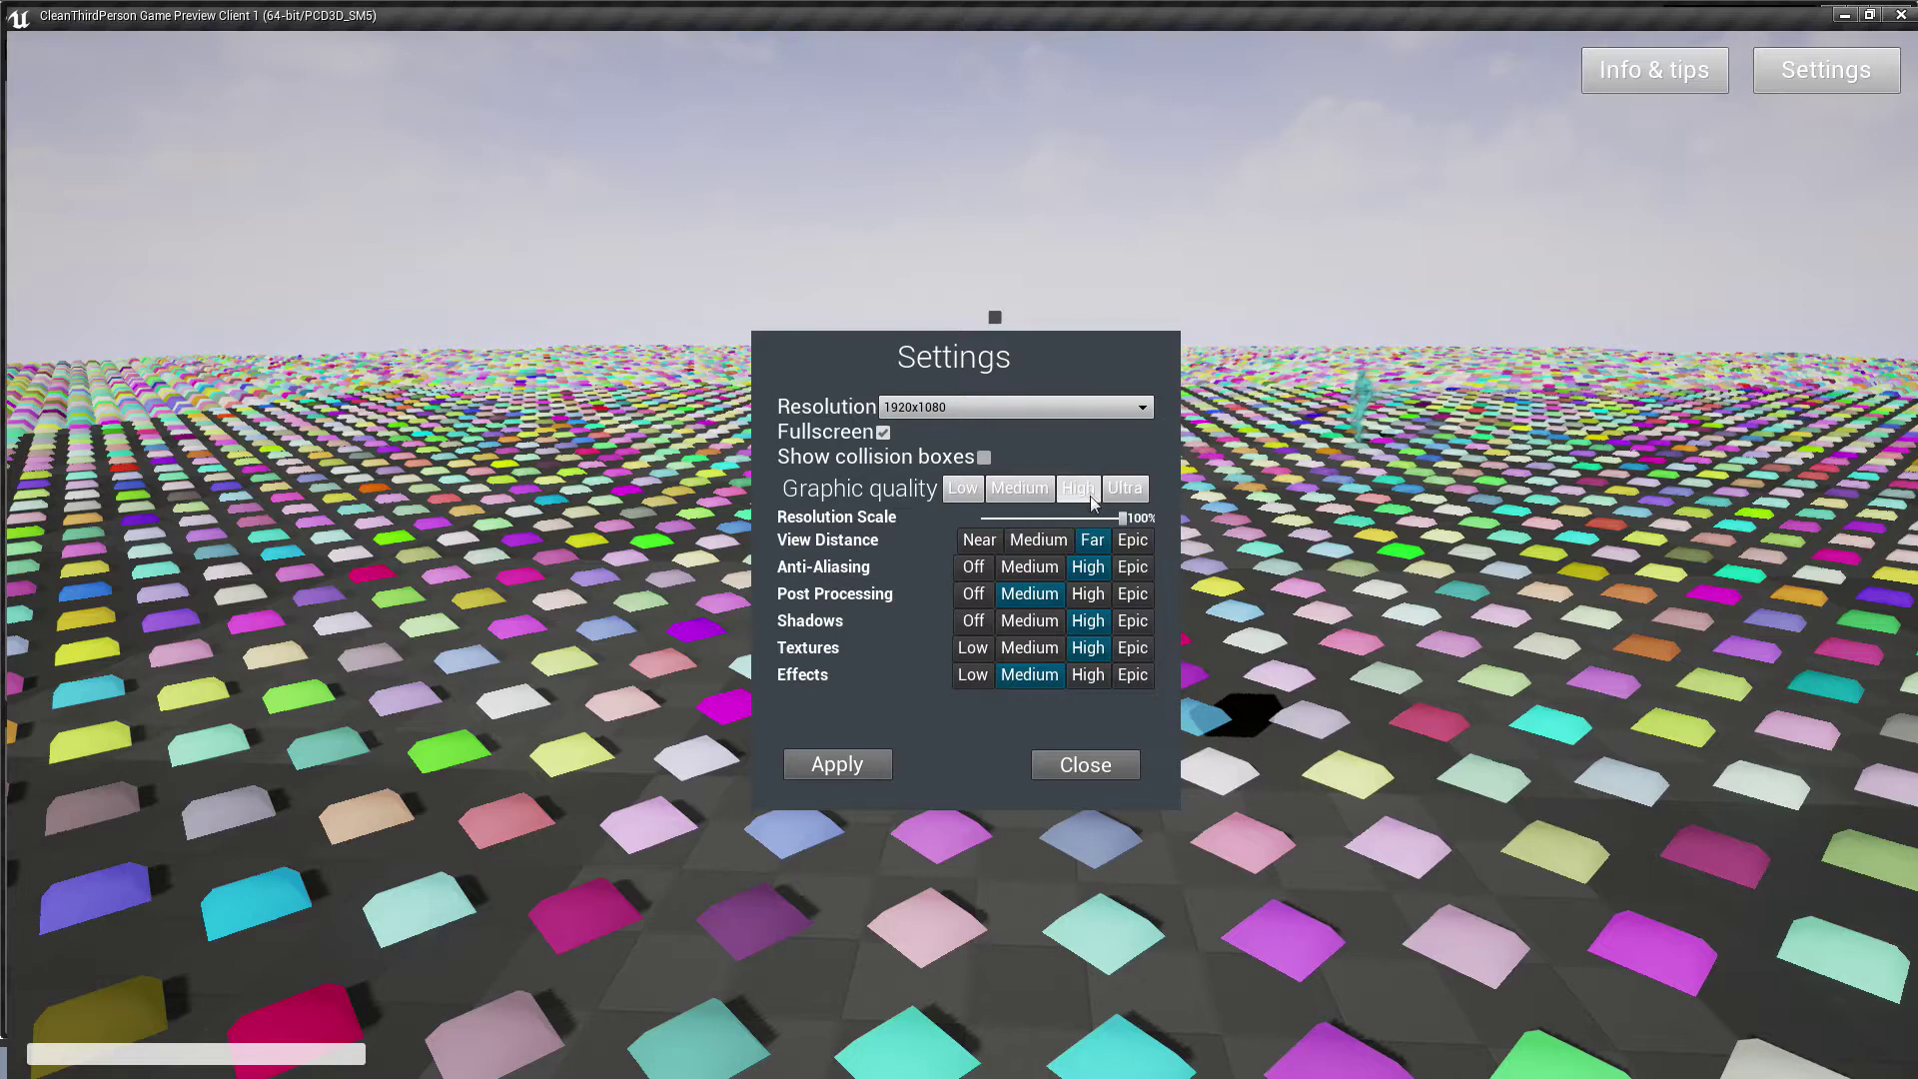
left_click(1133, 620)
left_click(1133, 647)
left_click(1133, 674)
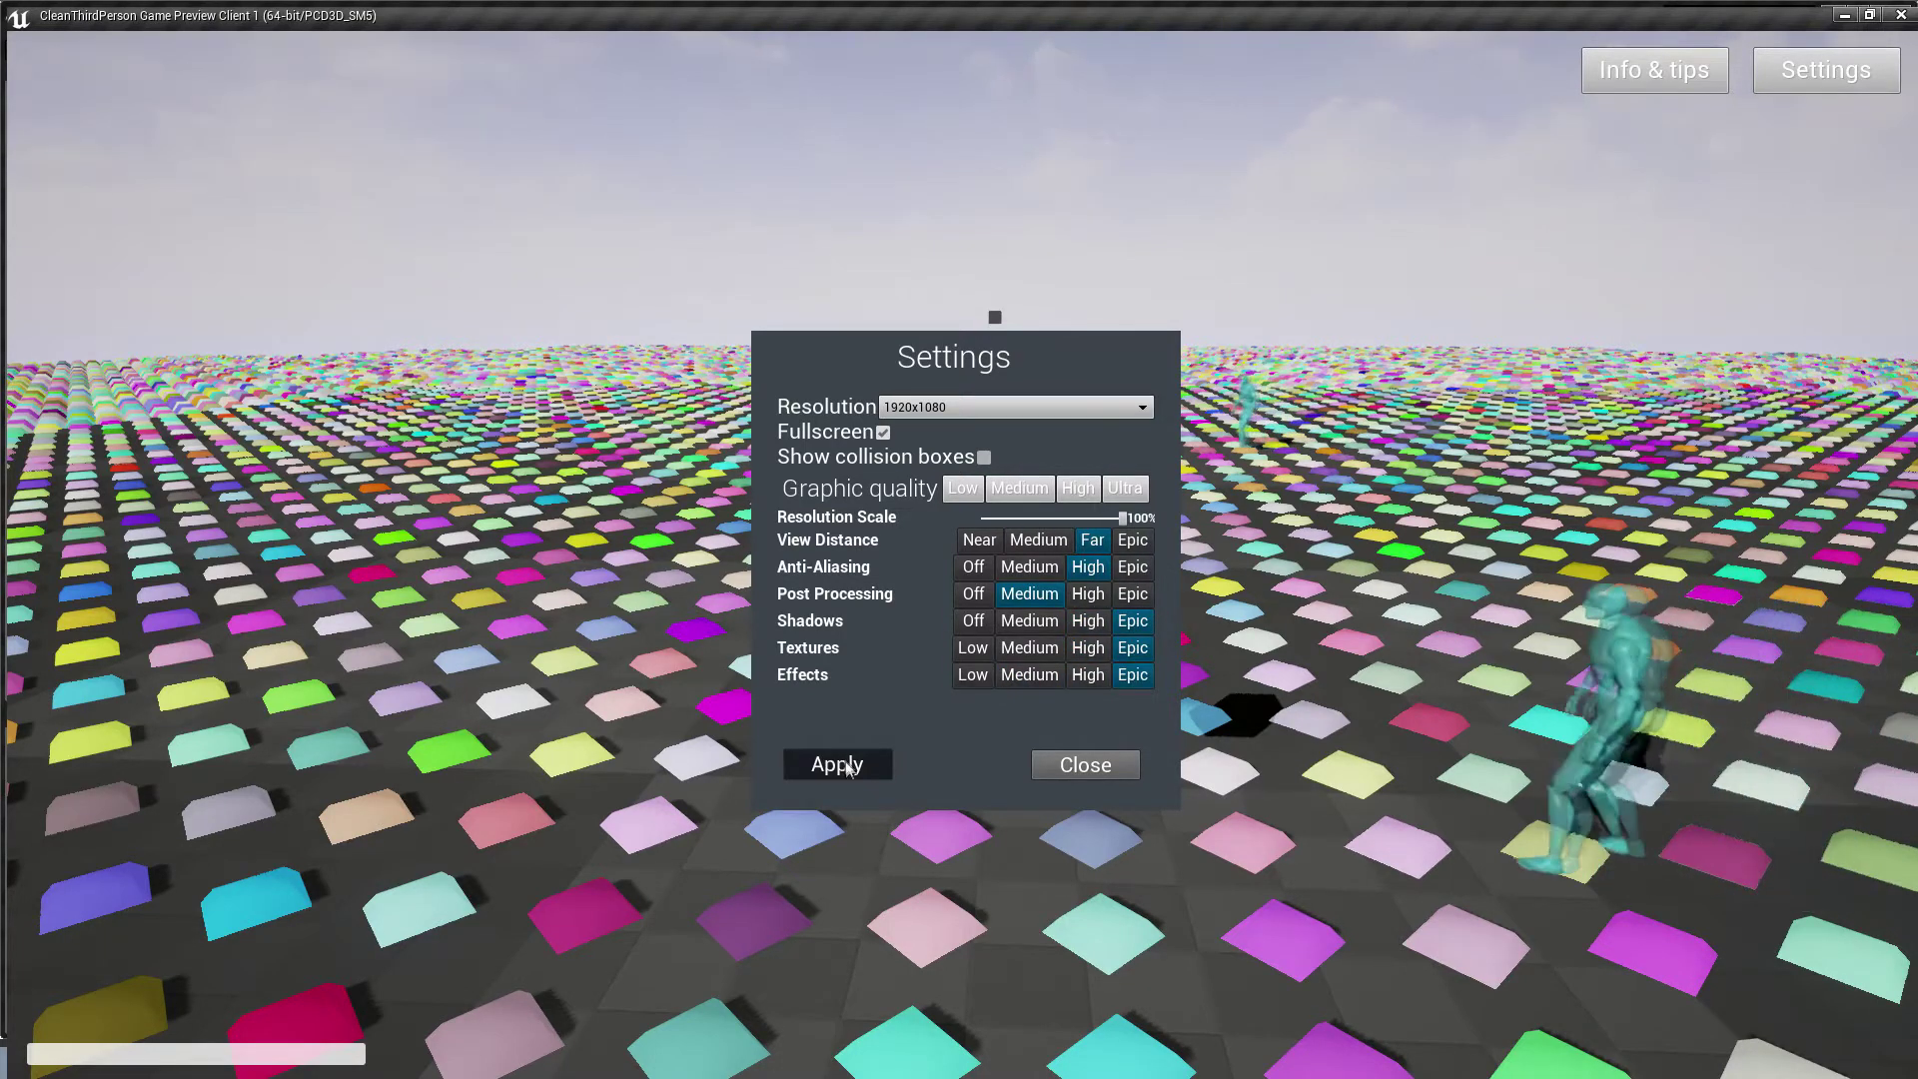
left_click(1078, 488)
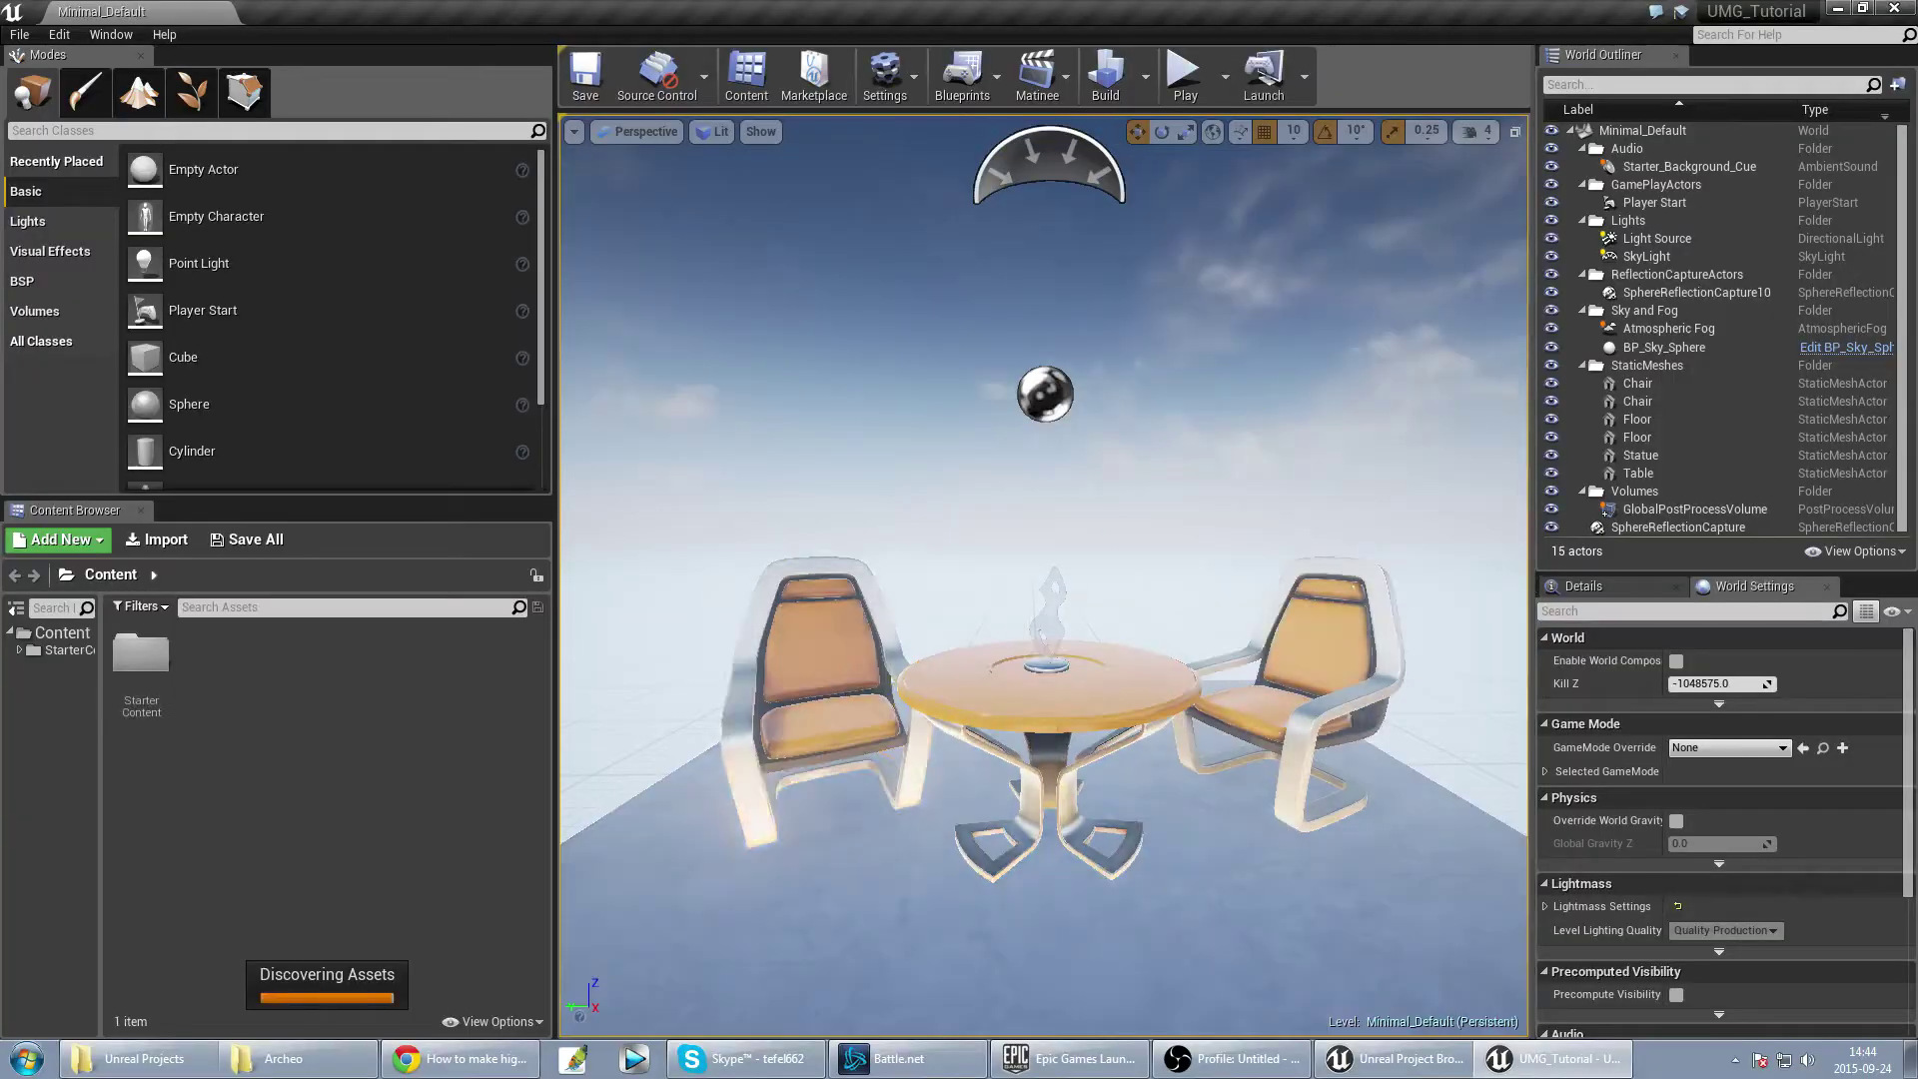
Step: Delete both chairs, the table and the statue from the level, then bring up the Blueprints menu
left_click(933, 818)
key("Delete")
left_click(1050, 689)
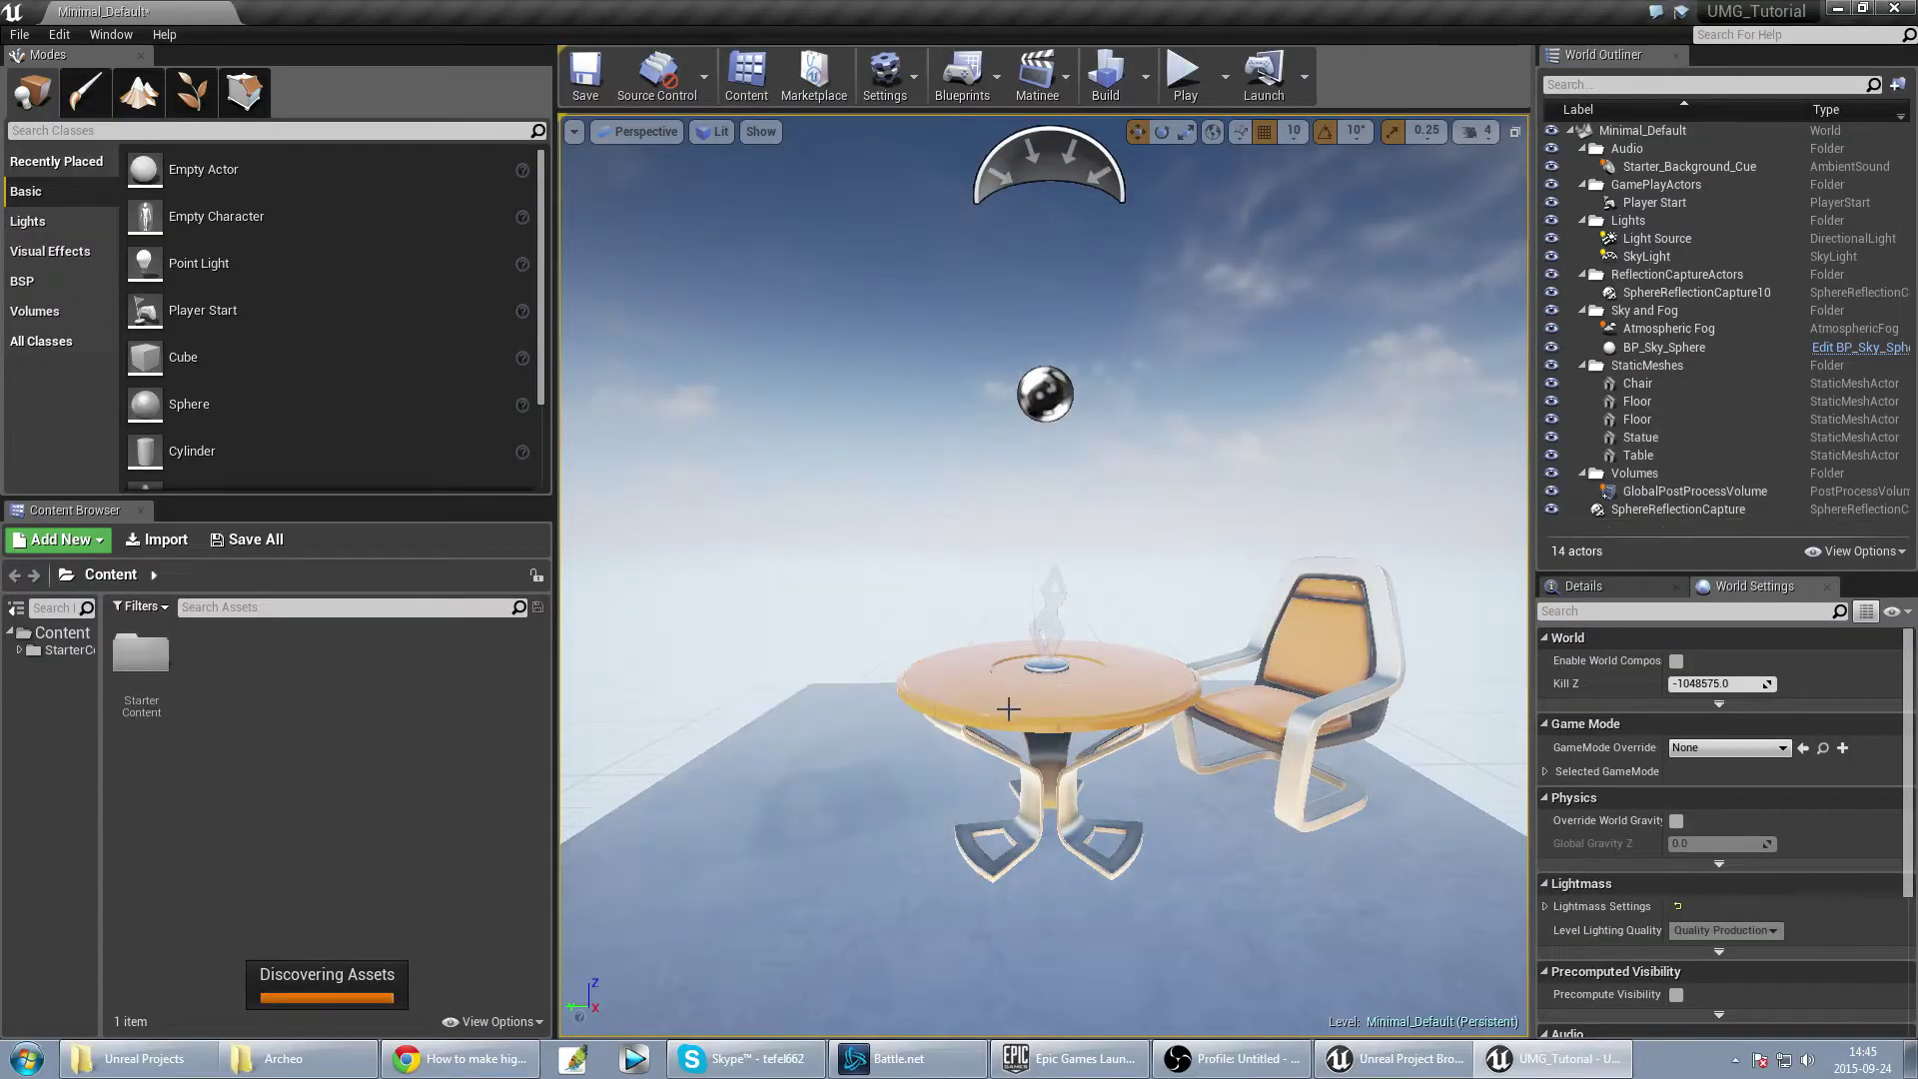
key("Delete")
left_click(1298, 739)
key("Delete")
left_click(1053, 621)
key("Delete")
right_click_drag(1084, 639, 1009, 380)
left_click(963, 75)
mouse_move(1049, 289)
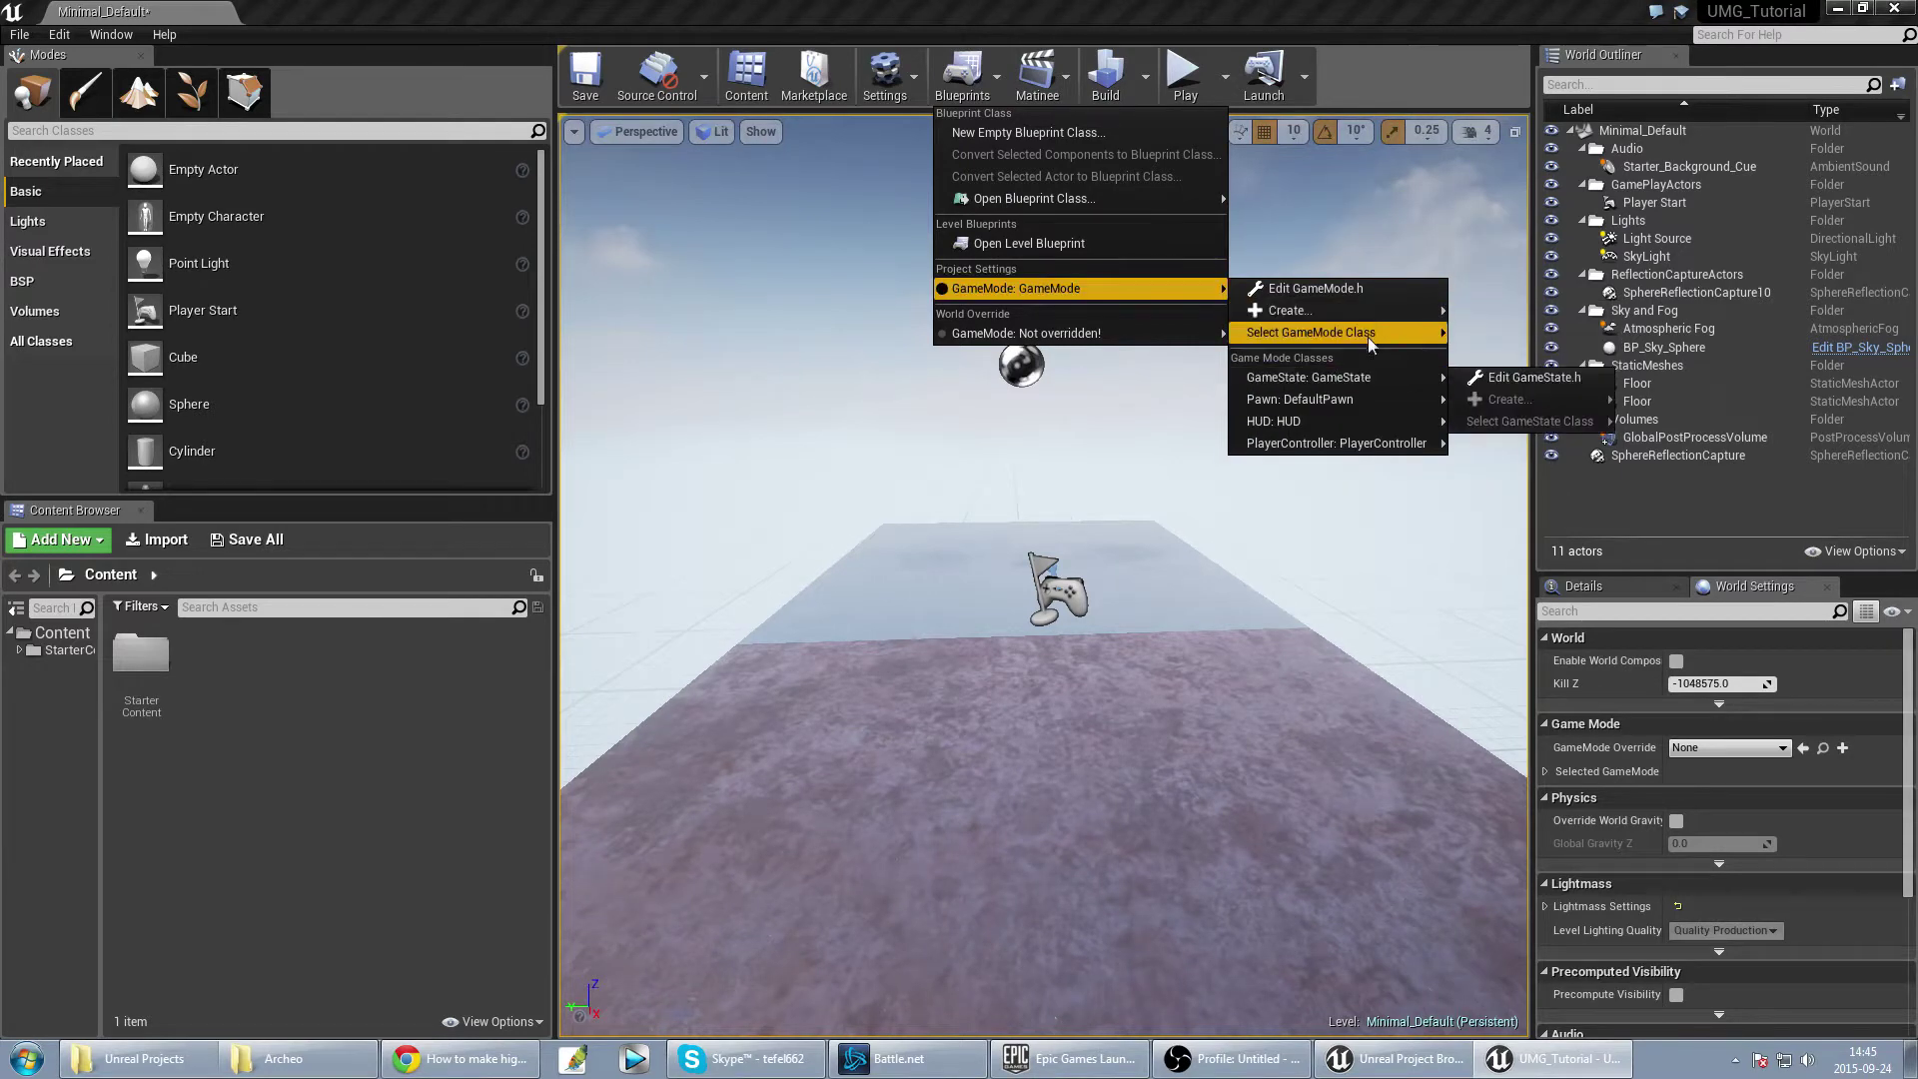
Step: Create a NewGameMode blueprint based on GameMode and close its editor
mouse_move(1331, 310)
left_click(1512, 344)
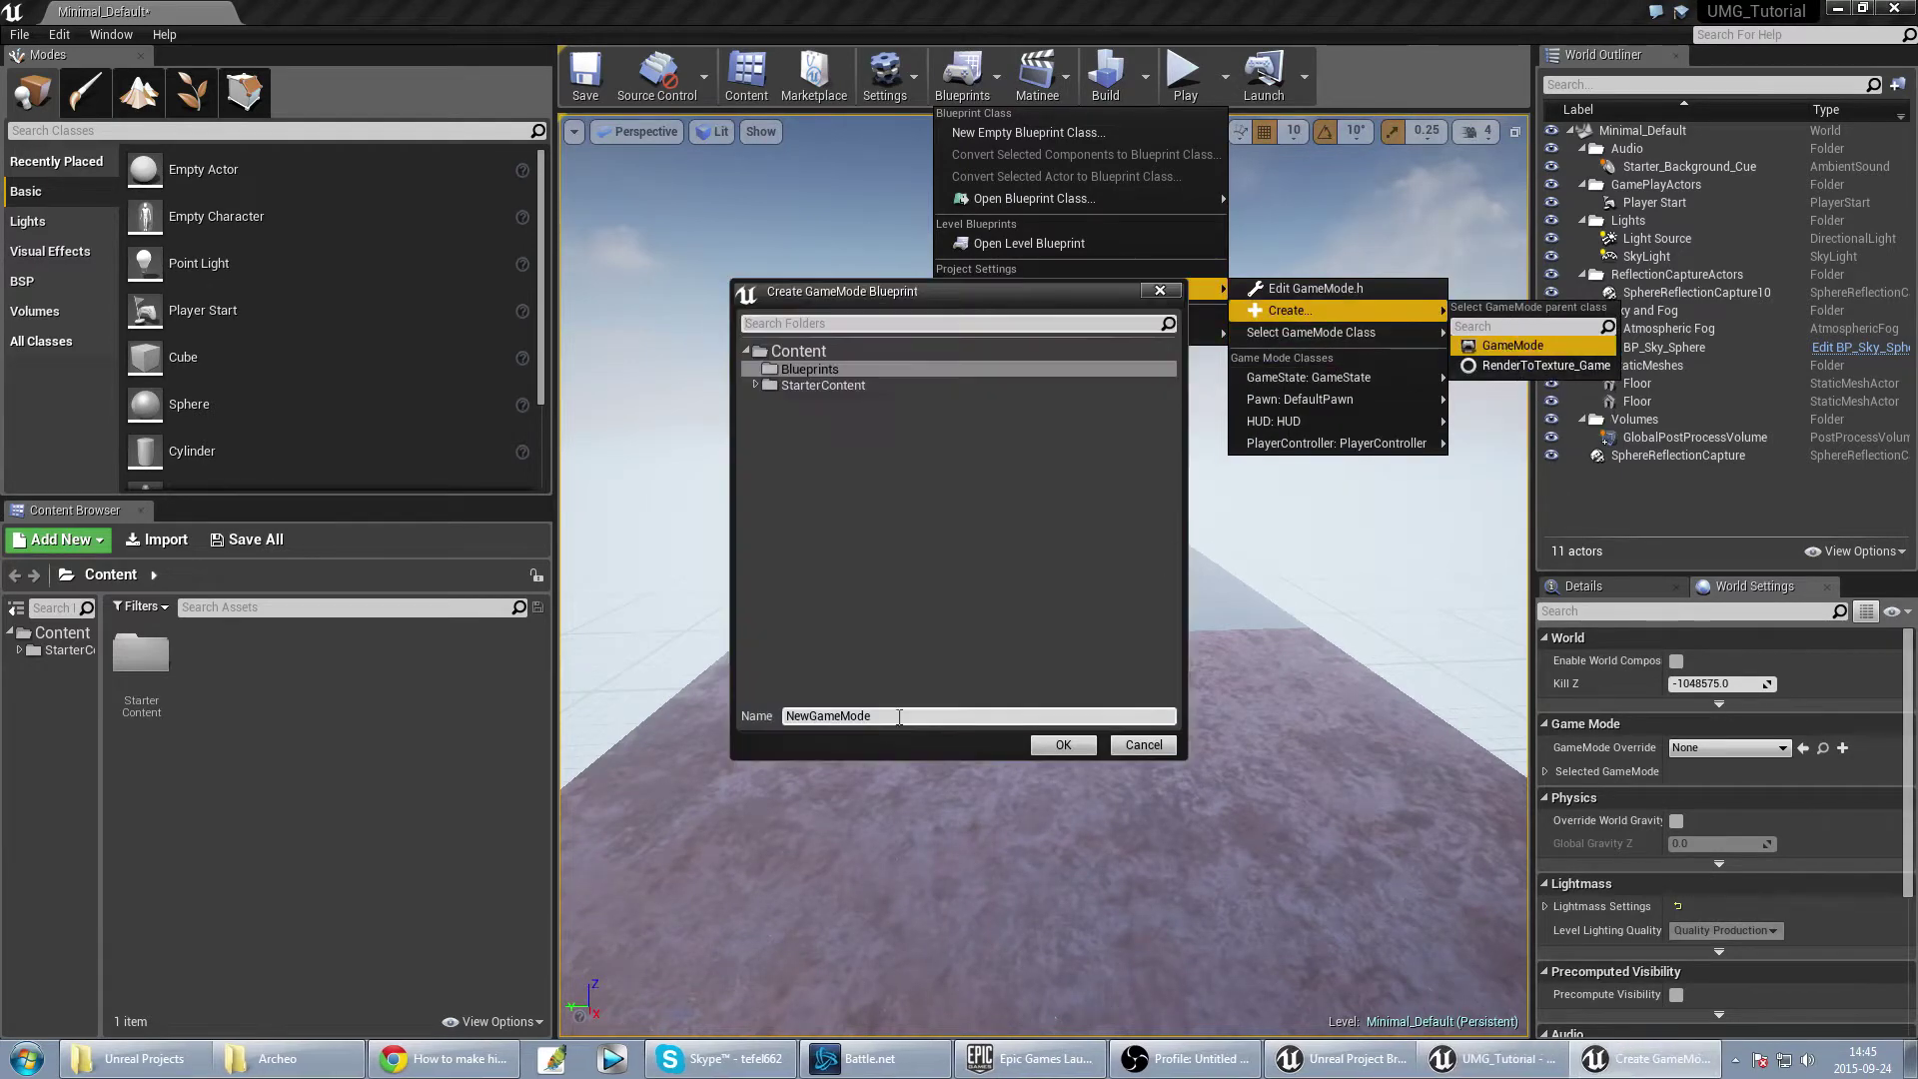
left_click(1064, 744)
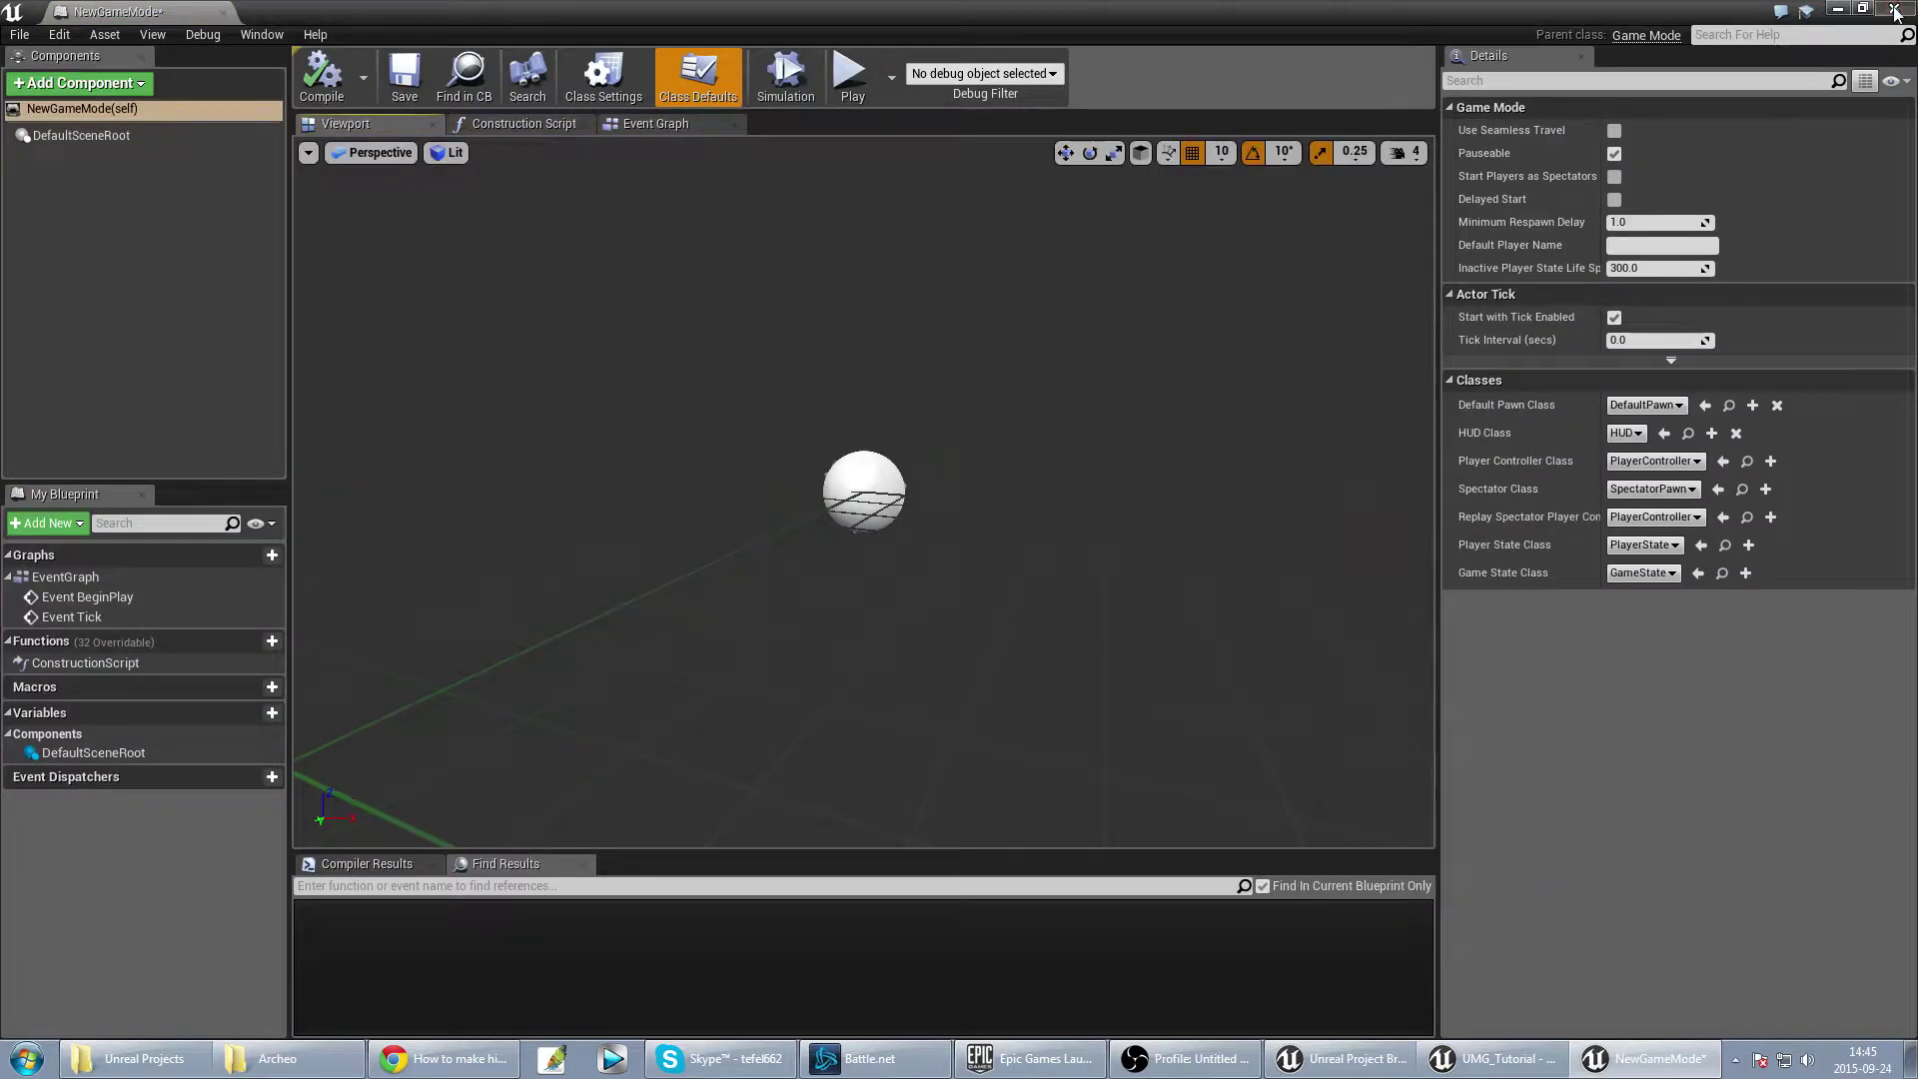
left_click(1895, 8)
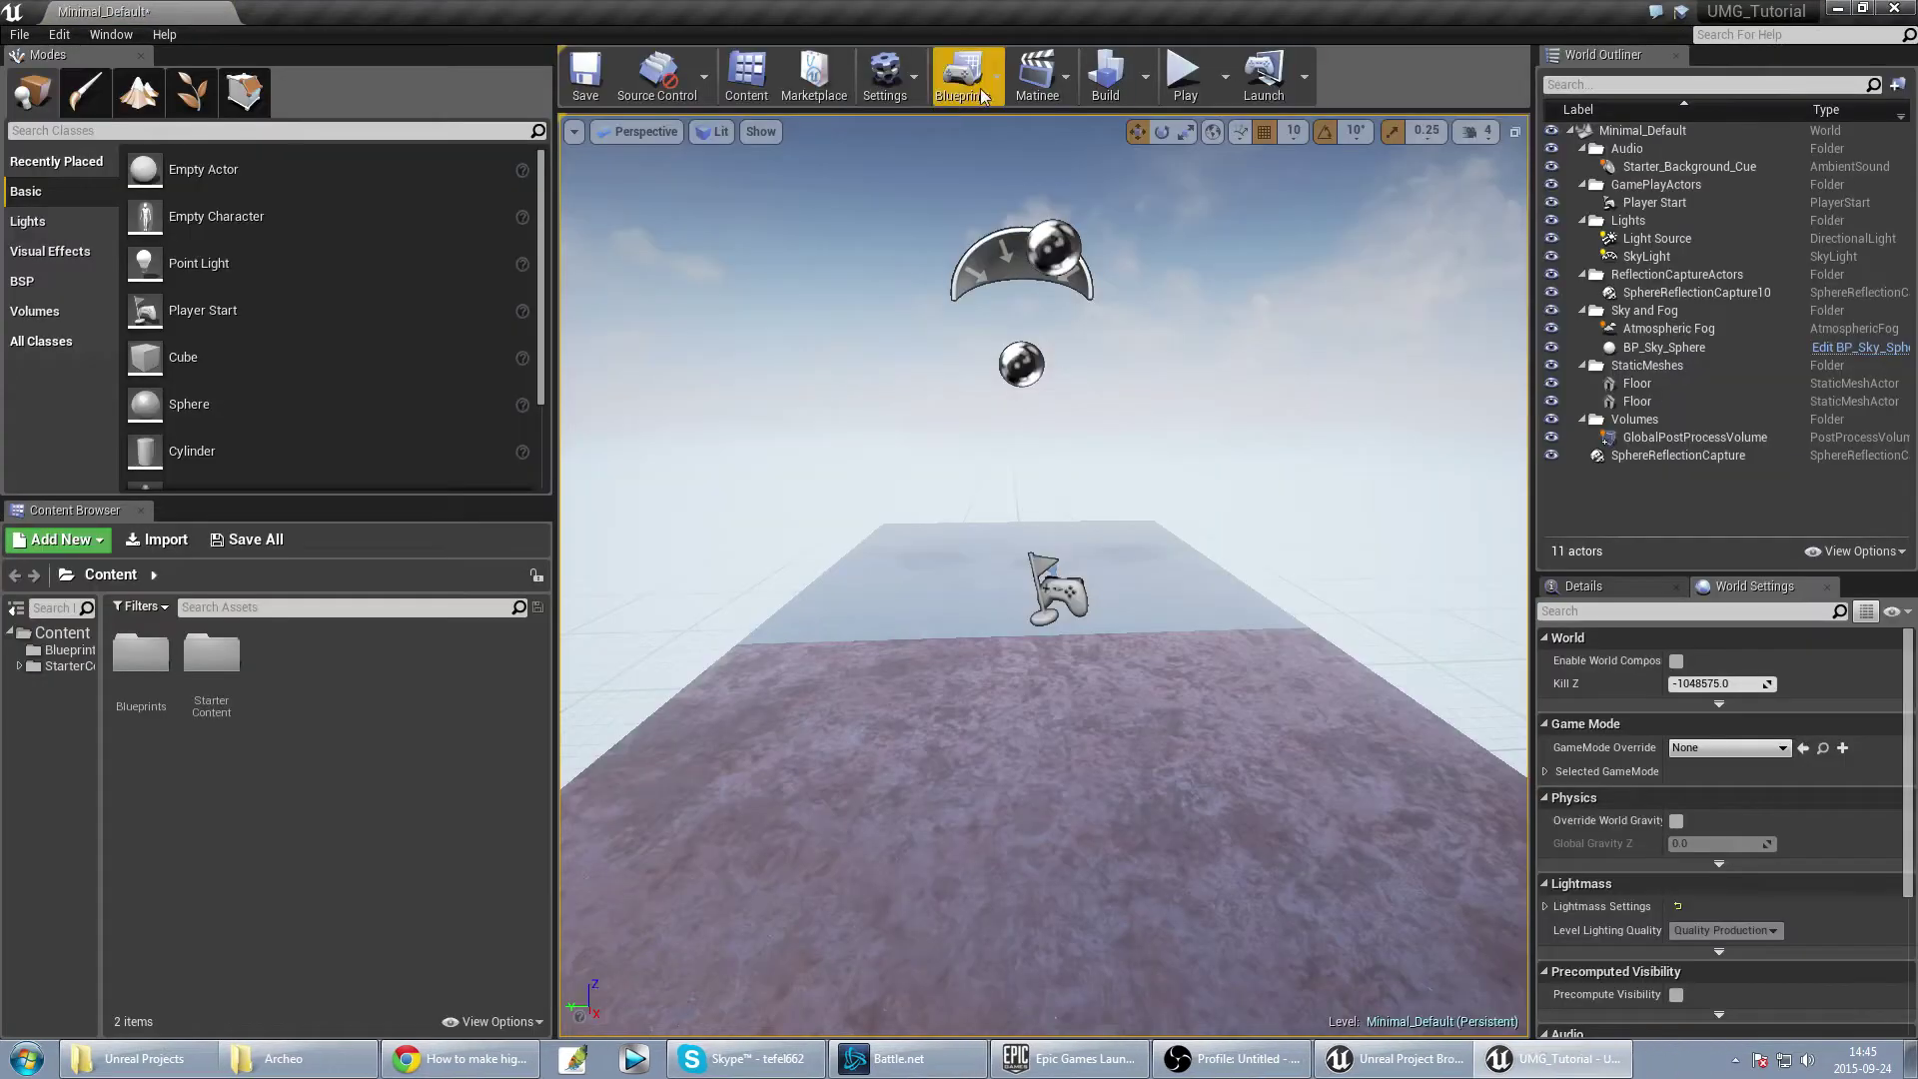
Step: Create a NewPlayerController blueprint based on PlayerController
left_click(963, 80)
mouse_move(1119, 290)
mouse_move(1339, 333)
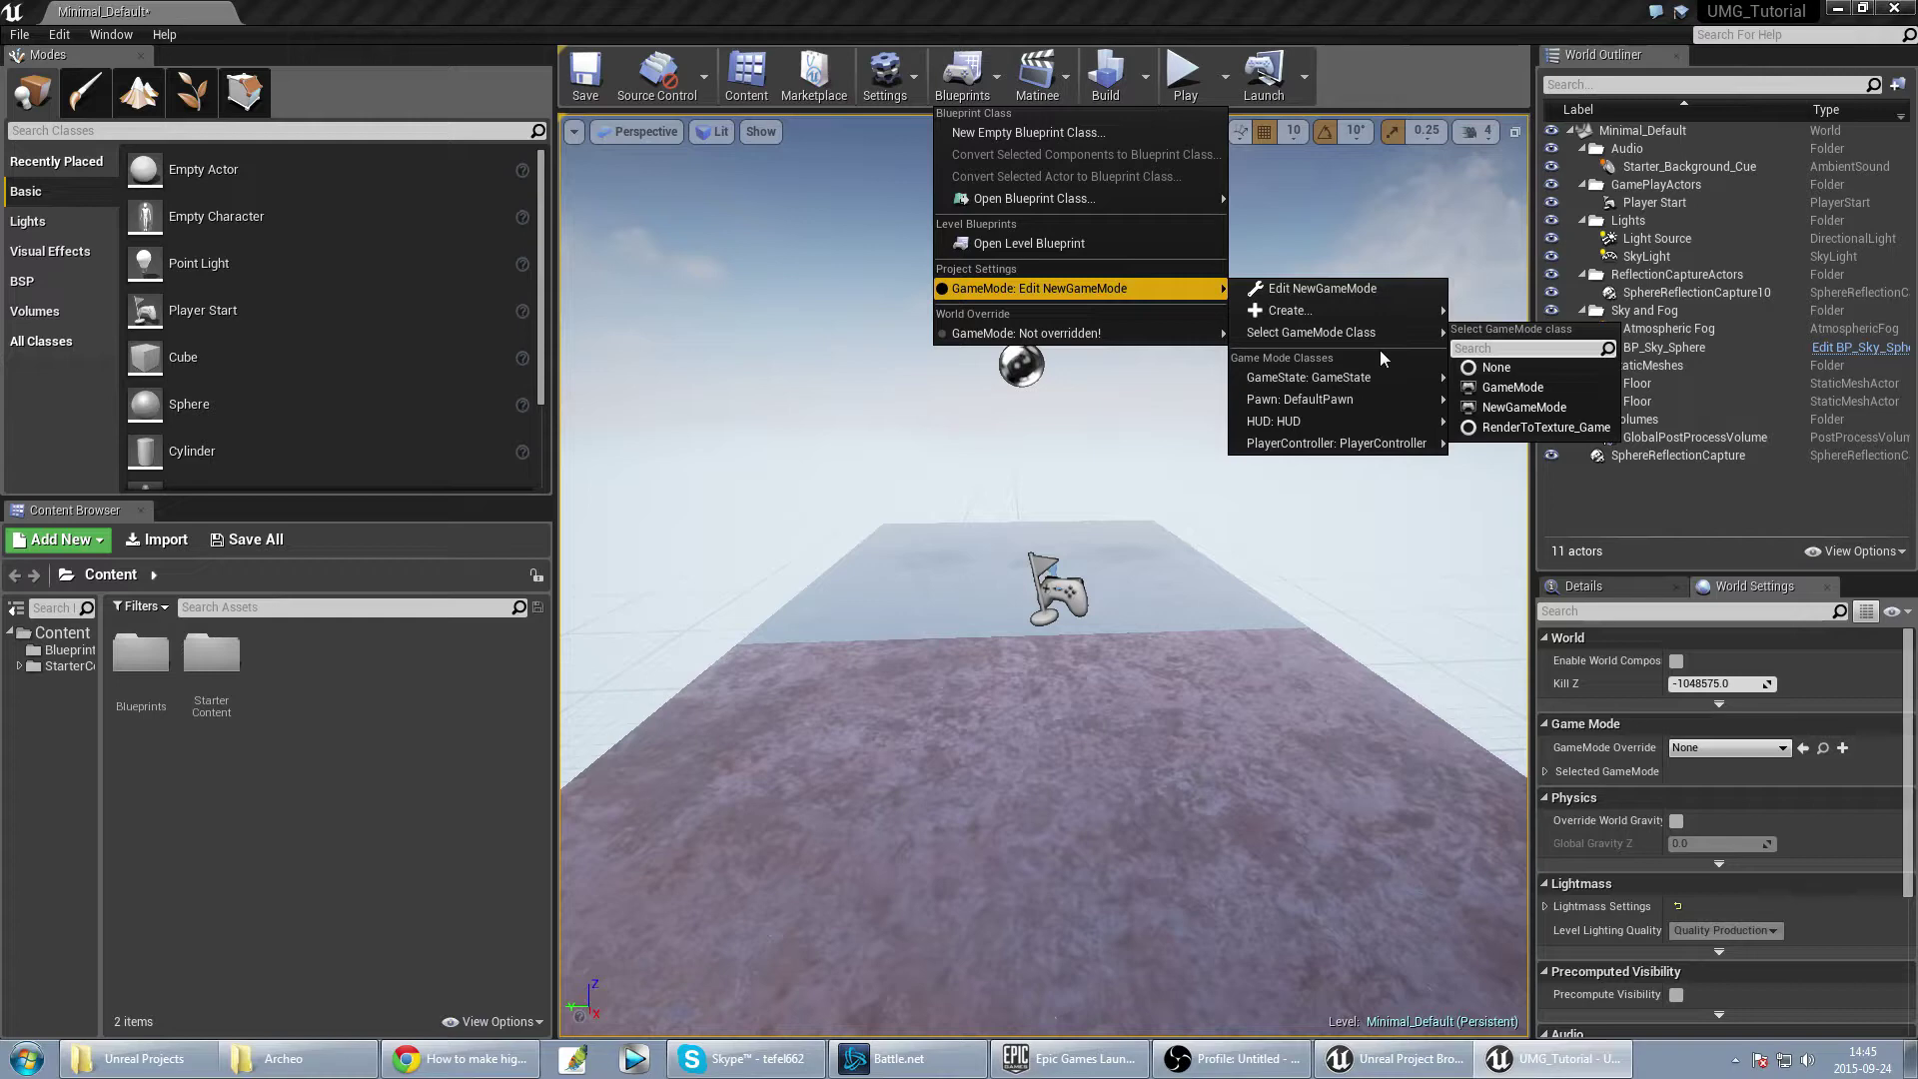
mouse_move(1370, 446)
mouse_move(1541, 490)
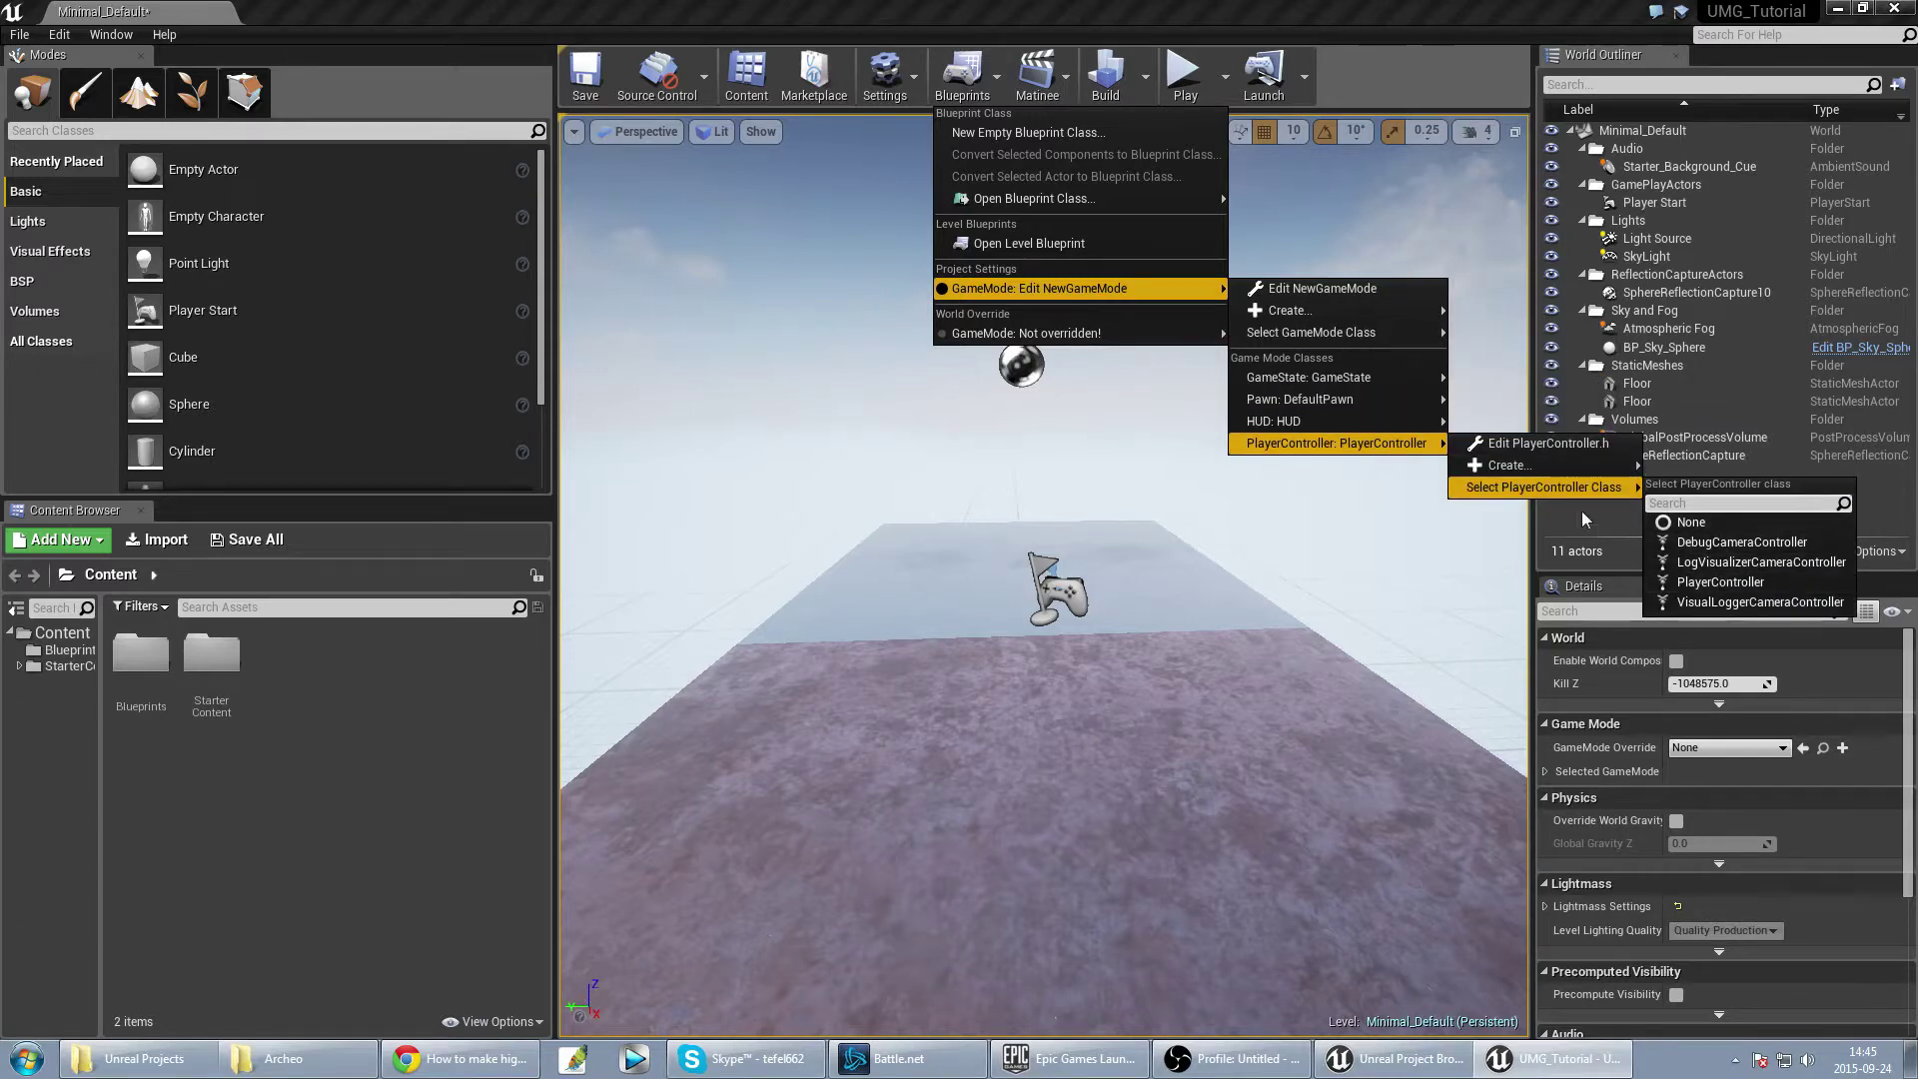
left_click(1721, 539)
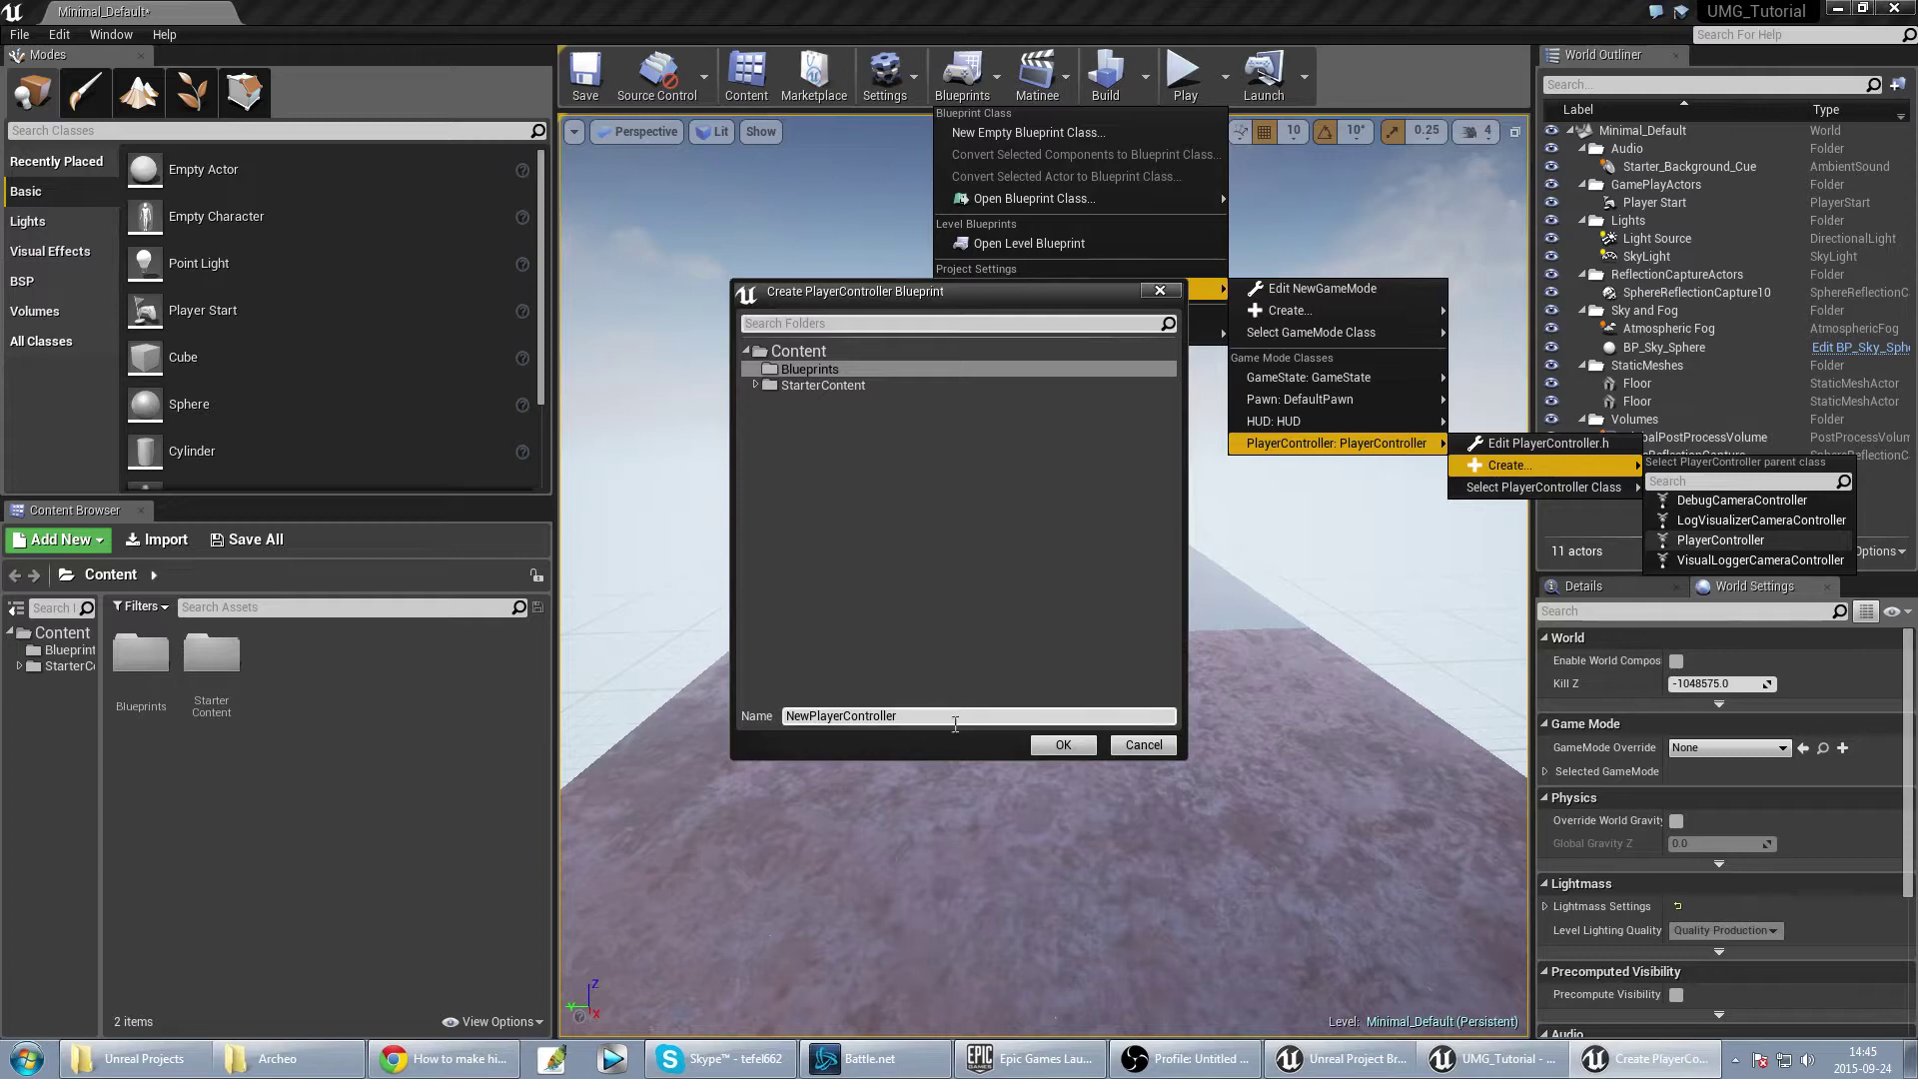
left_click(1046, 757)
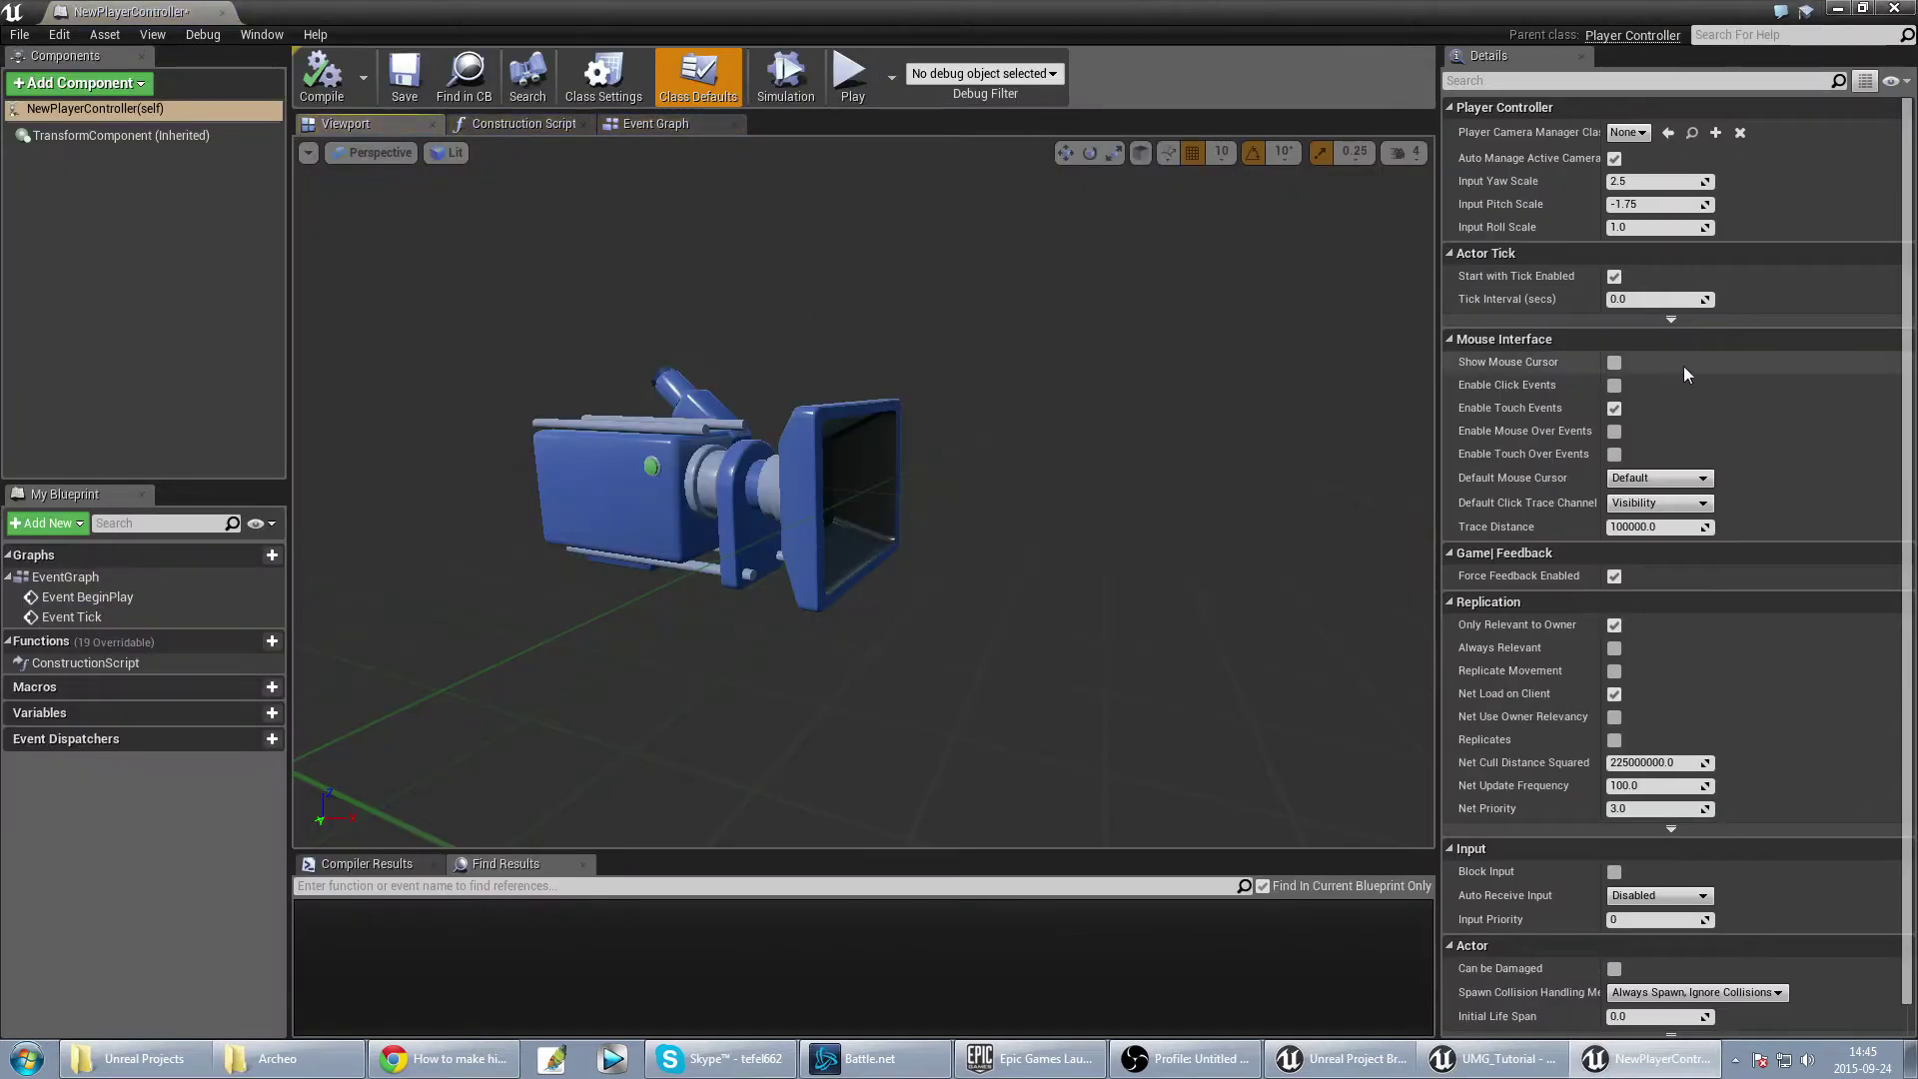
Step: Enable Show Mouse Cursor and Enable Click Events, compile and save the controller, then test-play the level
left_click(1614, 363)
left_click(1614, 386)
left_click(321, 78)
left_click(404, 78)
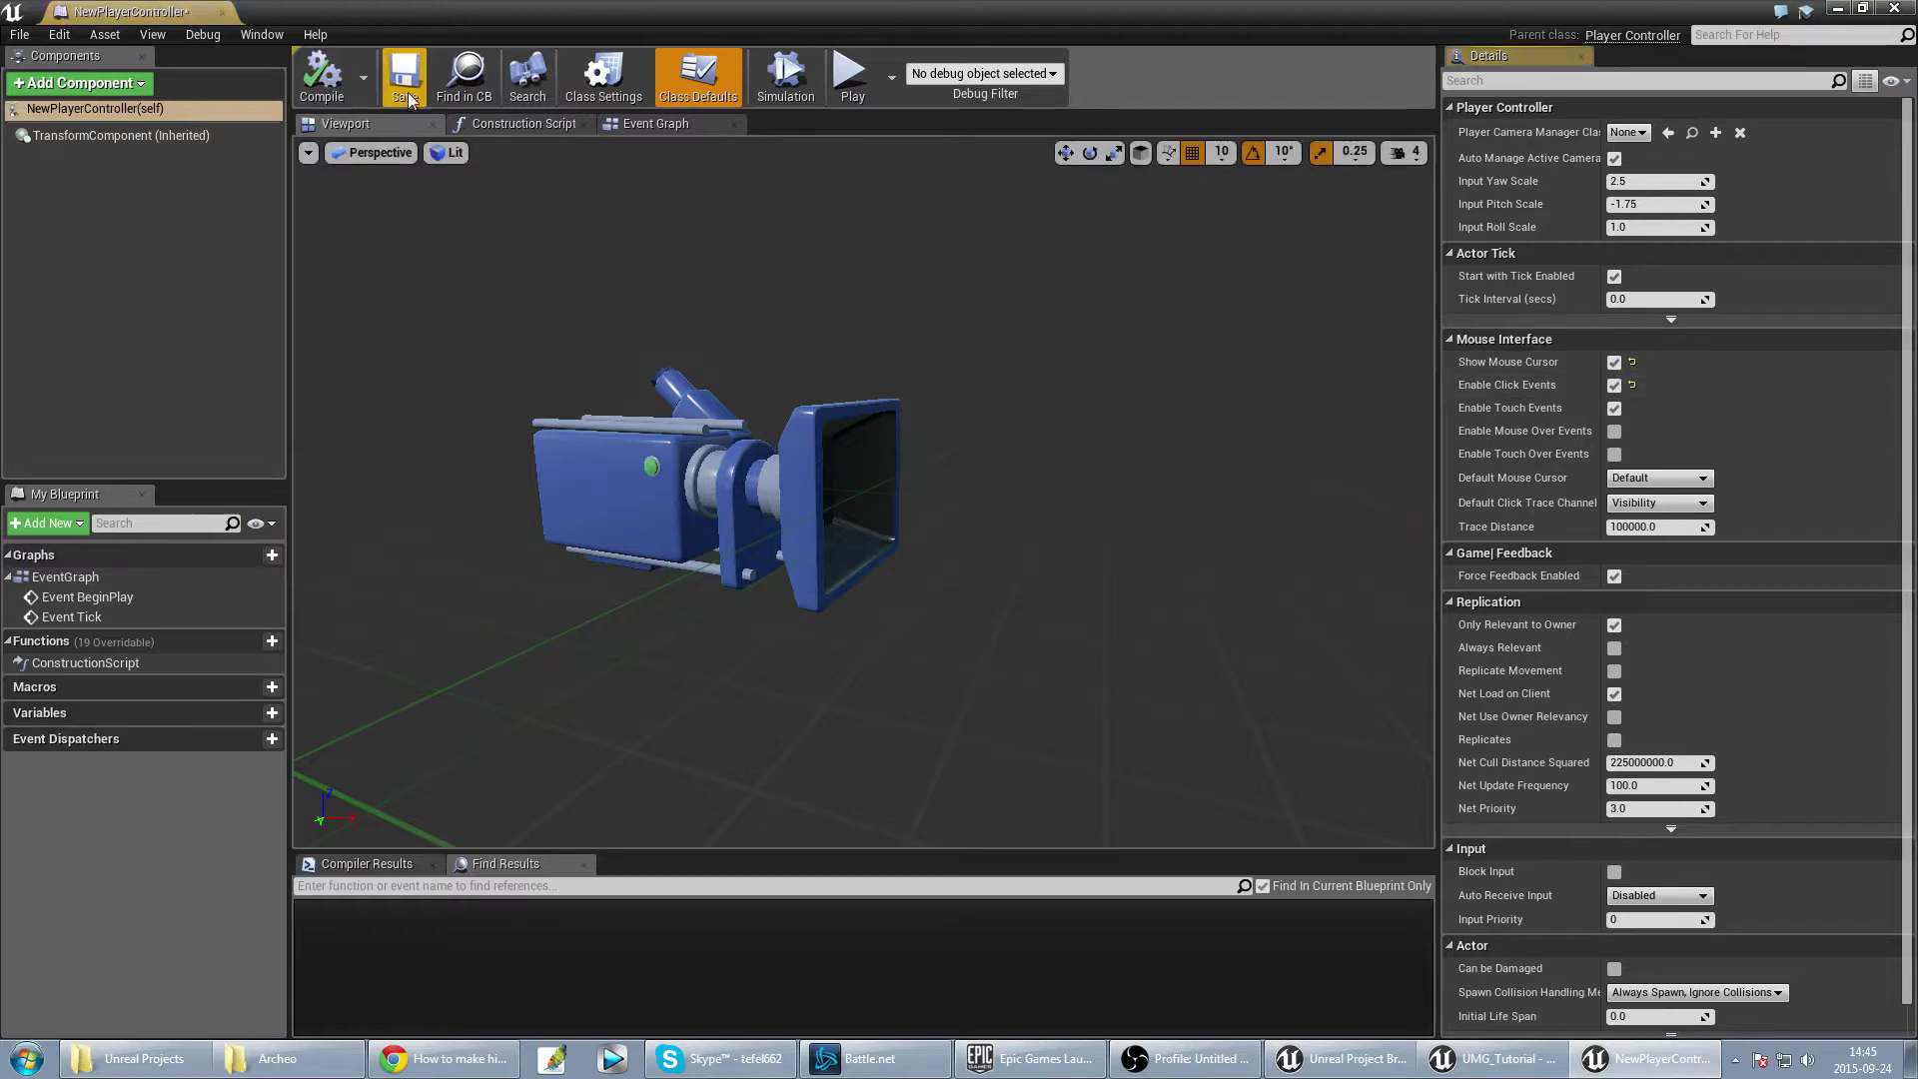
left_click(1894, 8)
left_click(1180, 72)
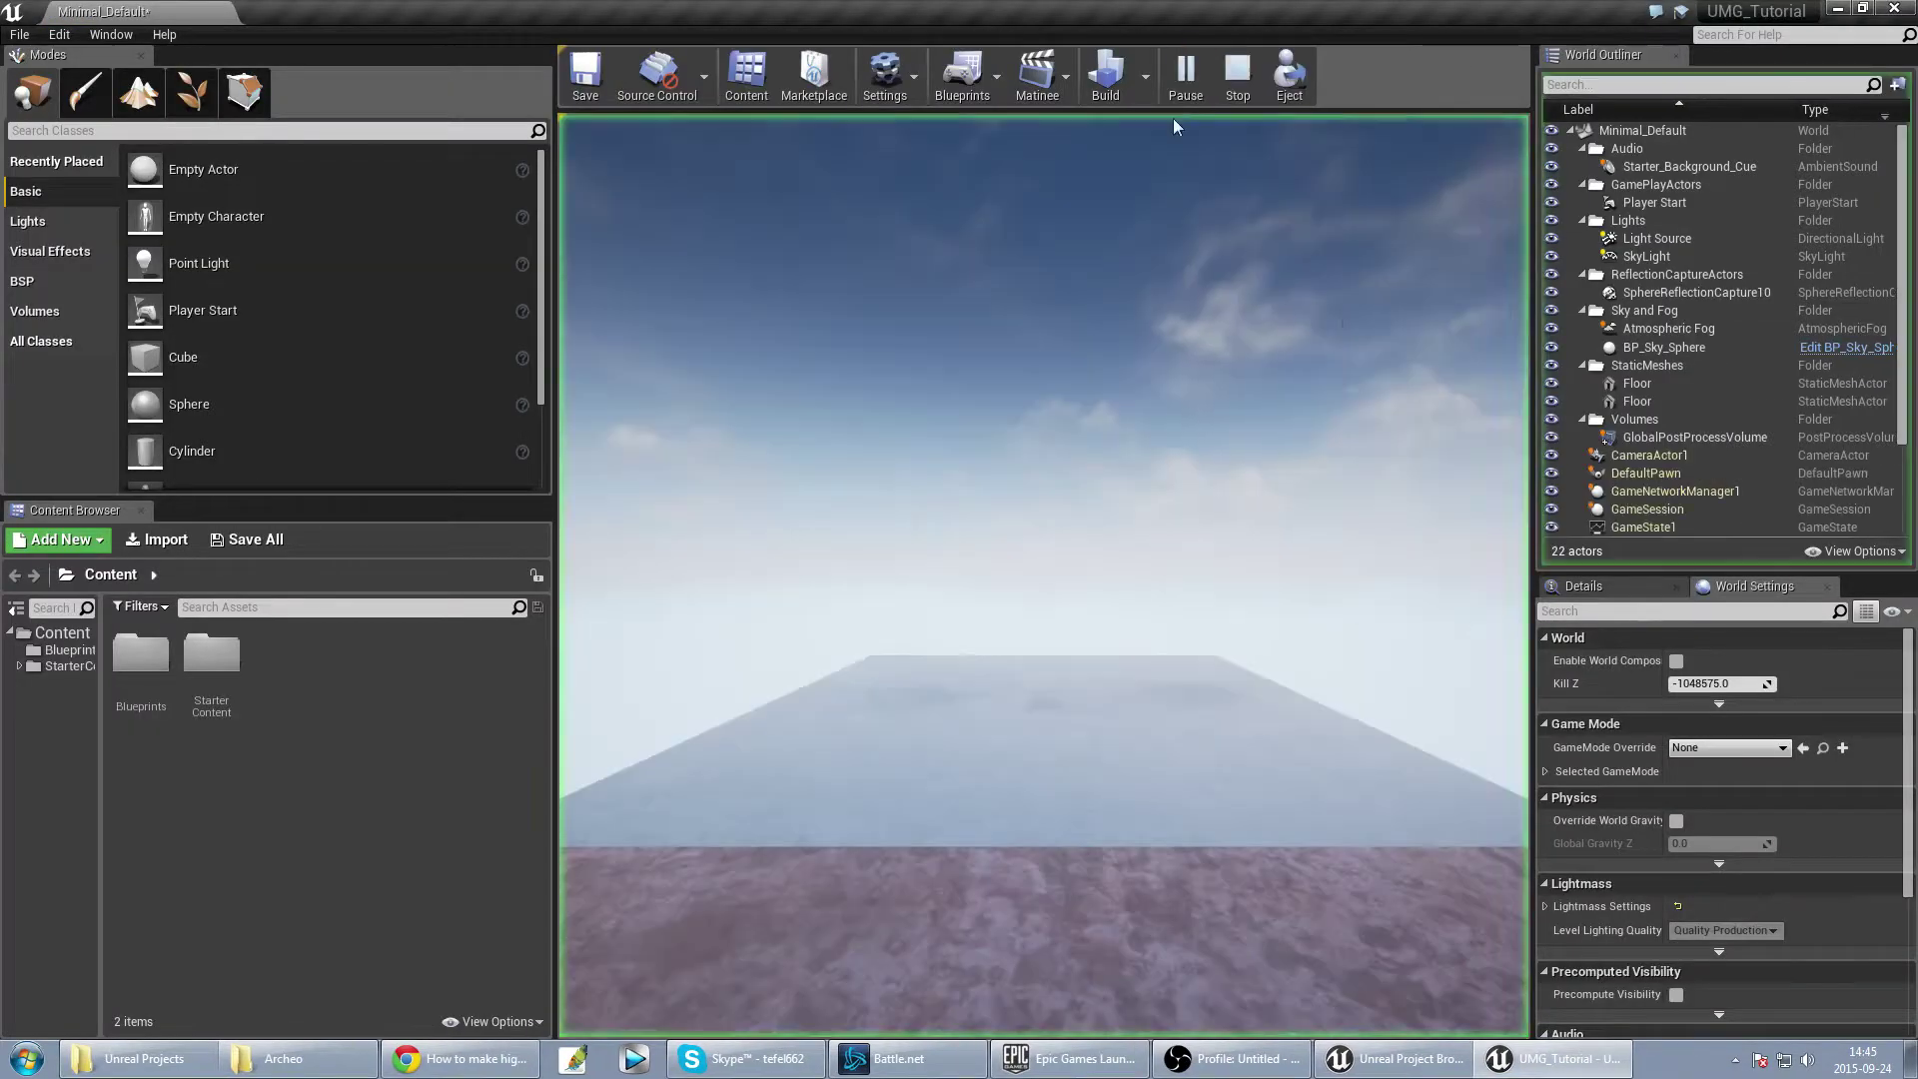
left_click(1236, 80)
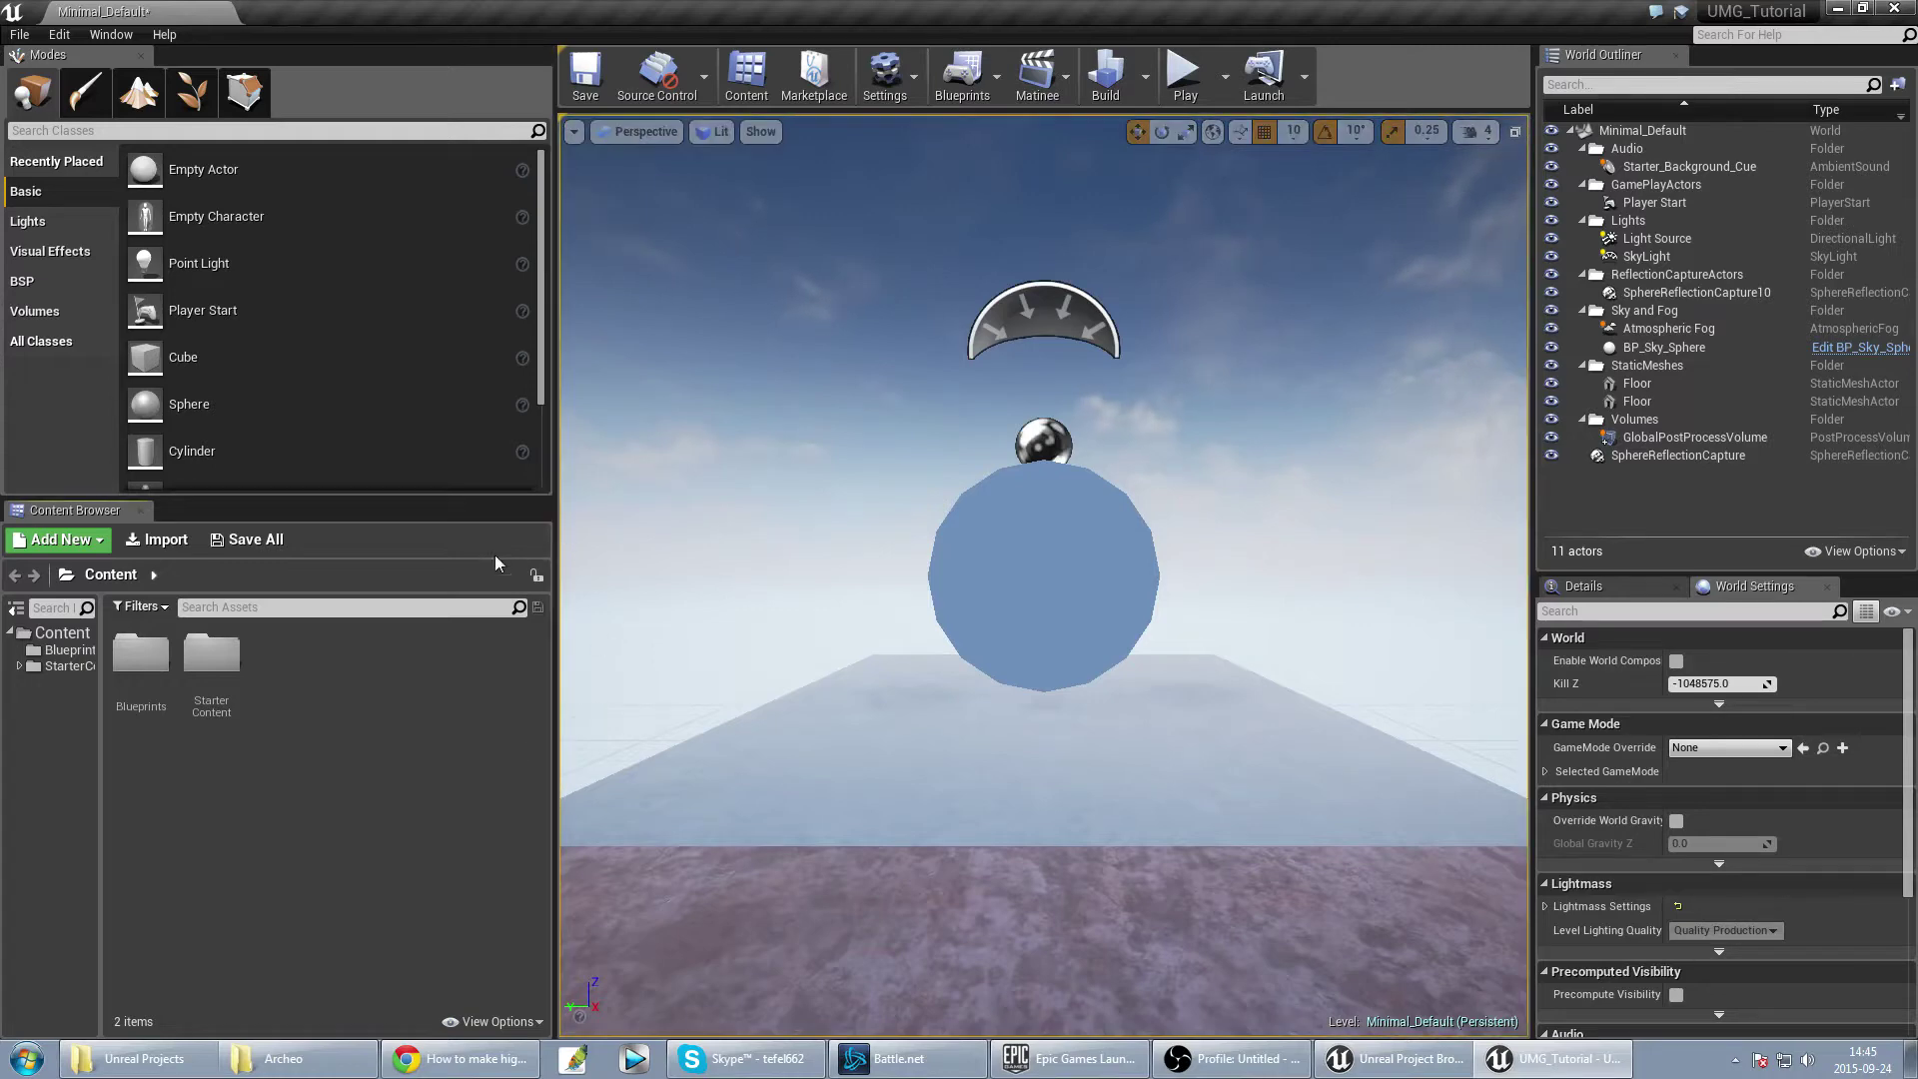
Step: Create a new User Interface Widget Blueprint and name it gameHUD
right_click(369, 694)
mouse_move(446, 627)
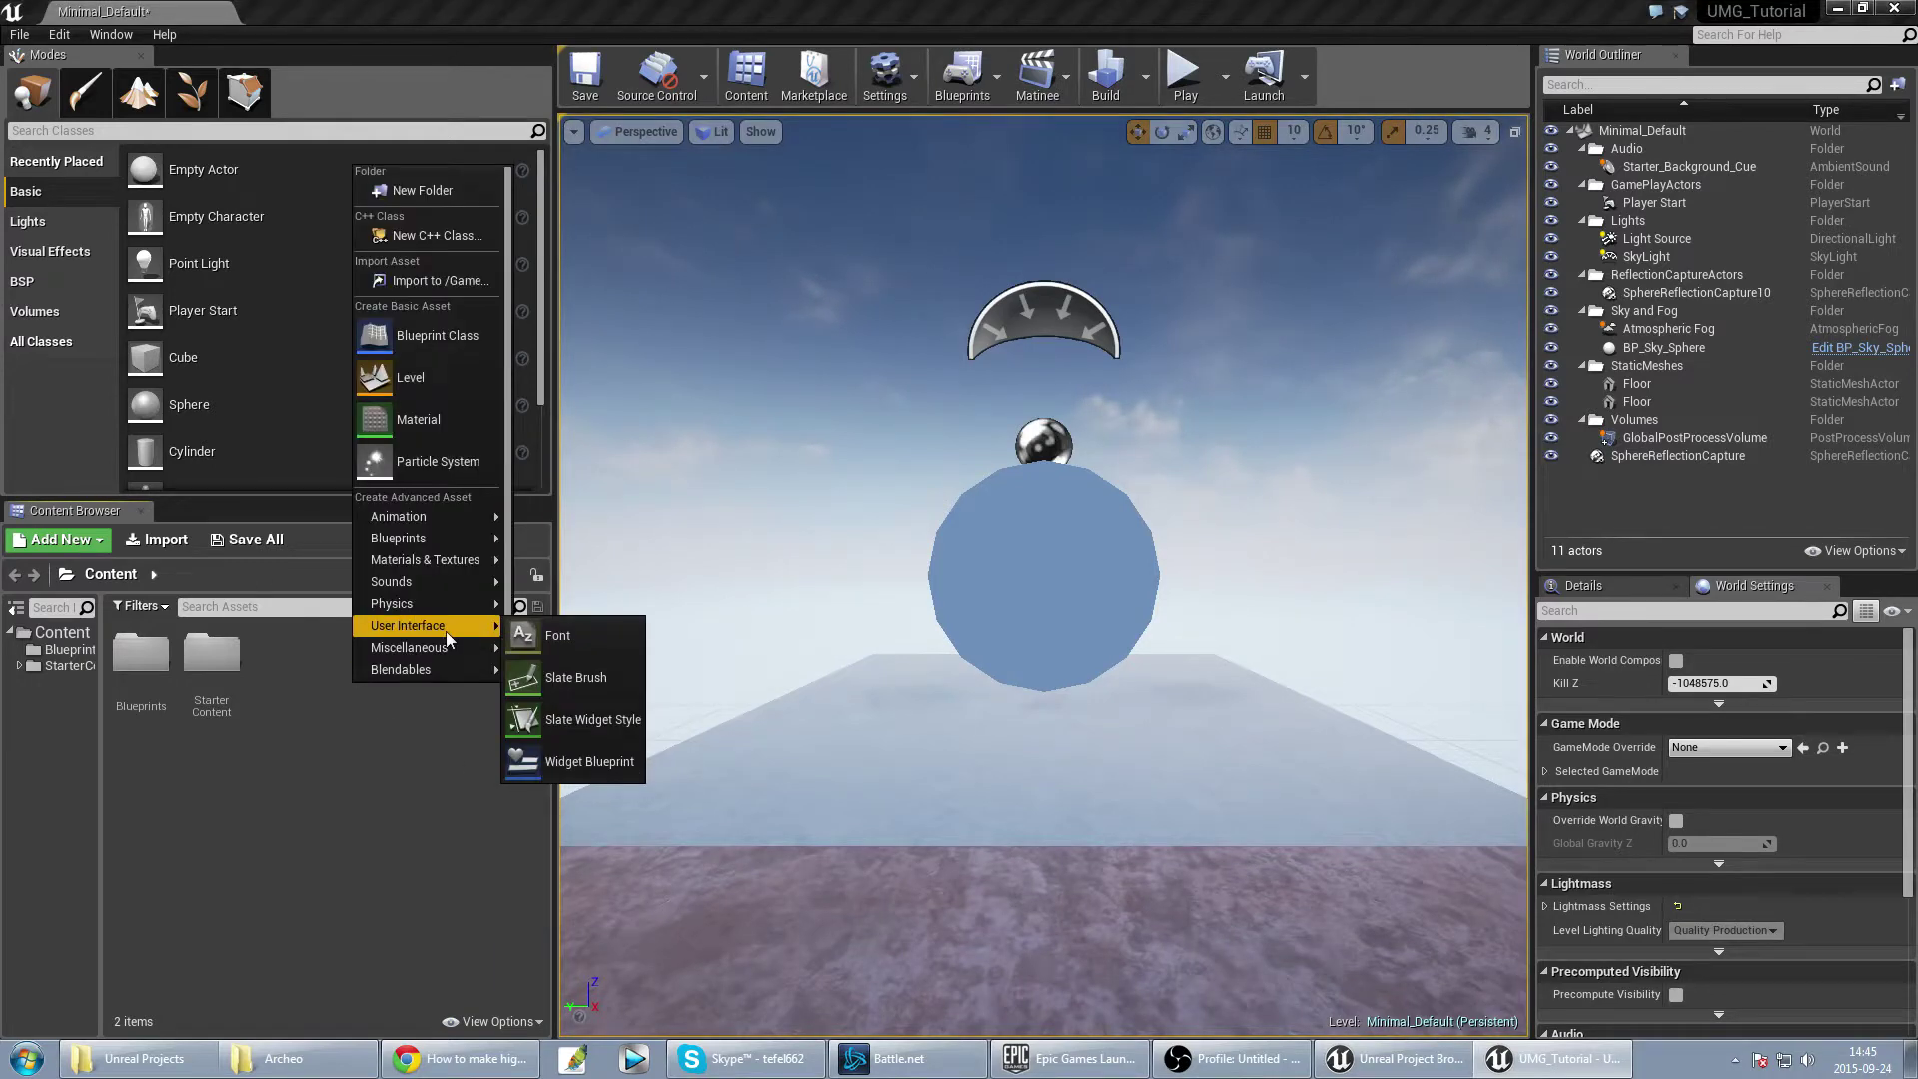
left_click(598, 770)
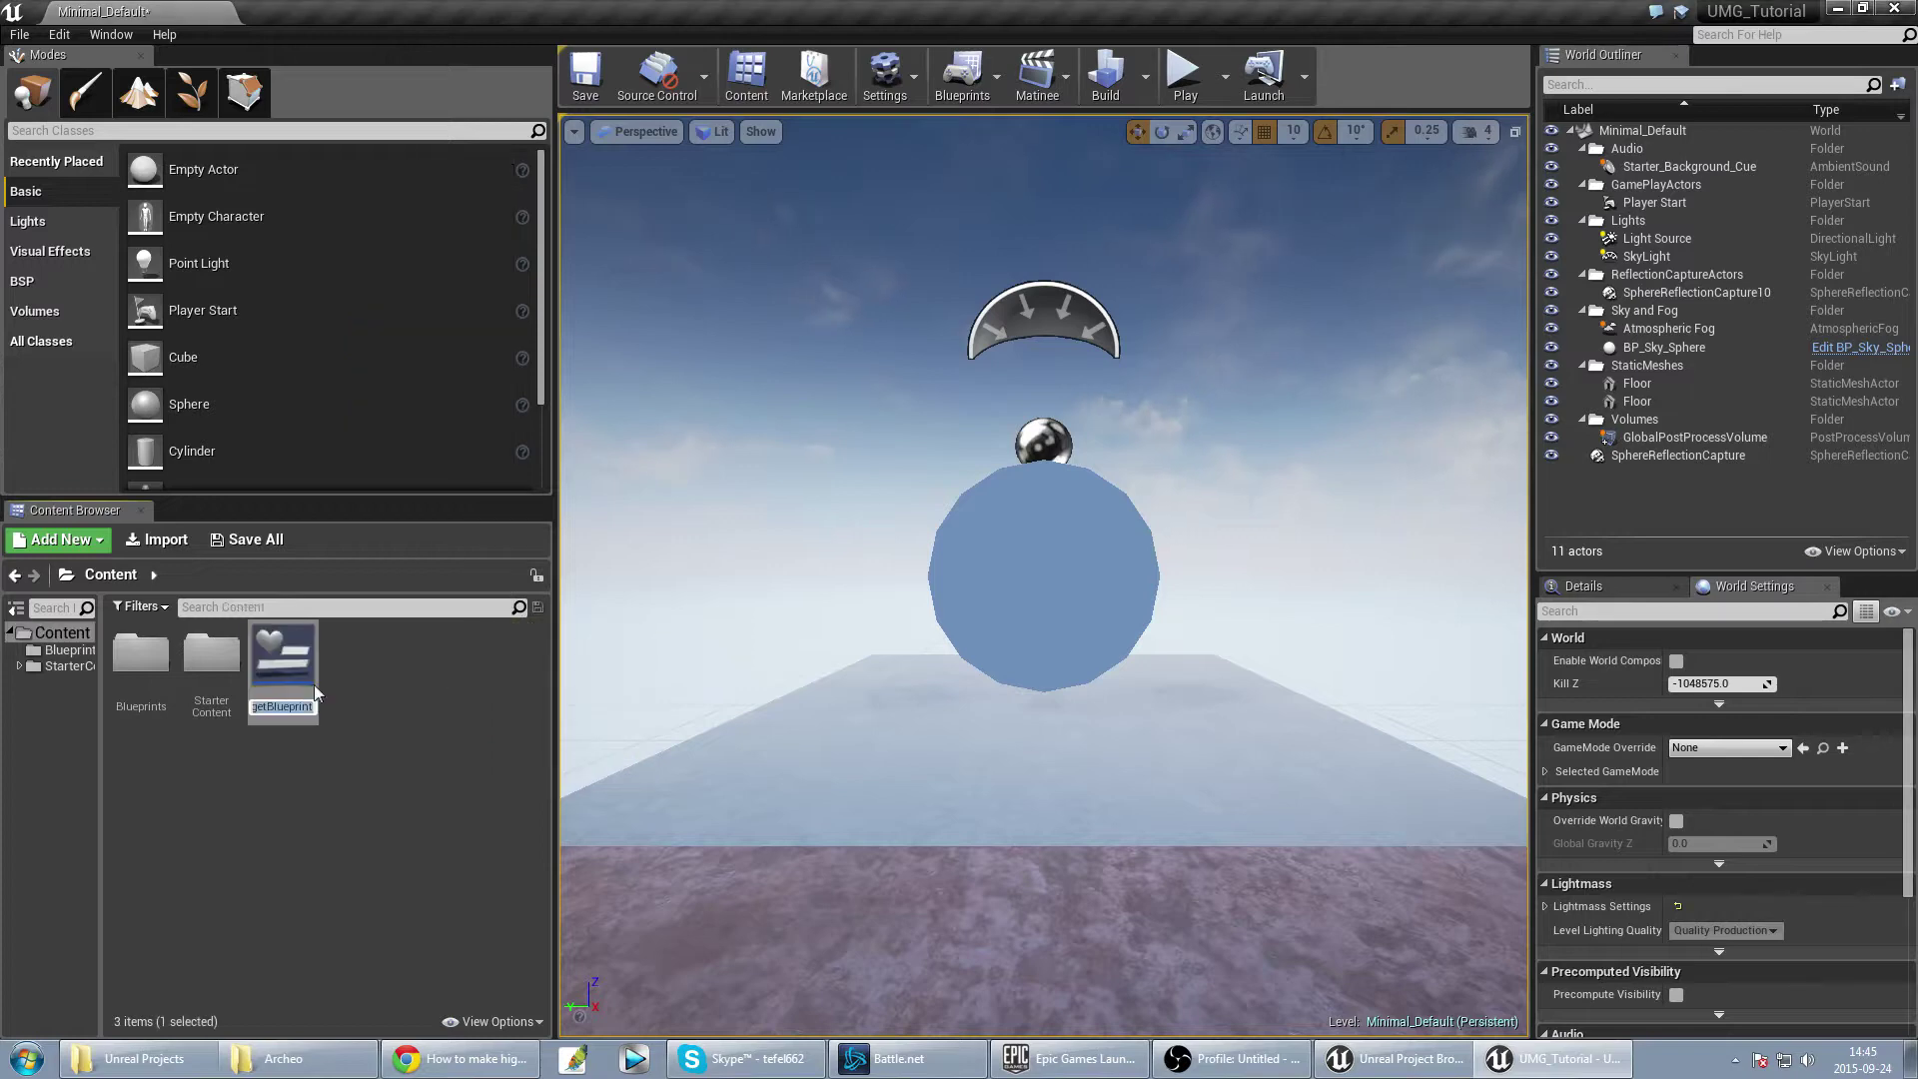
type("gameHUD")
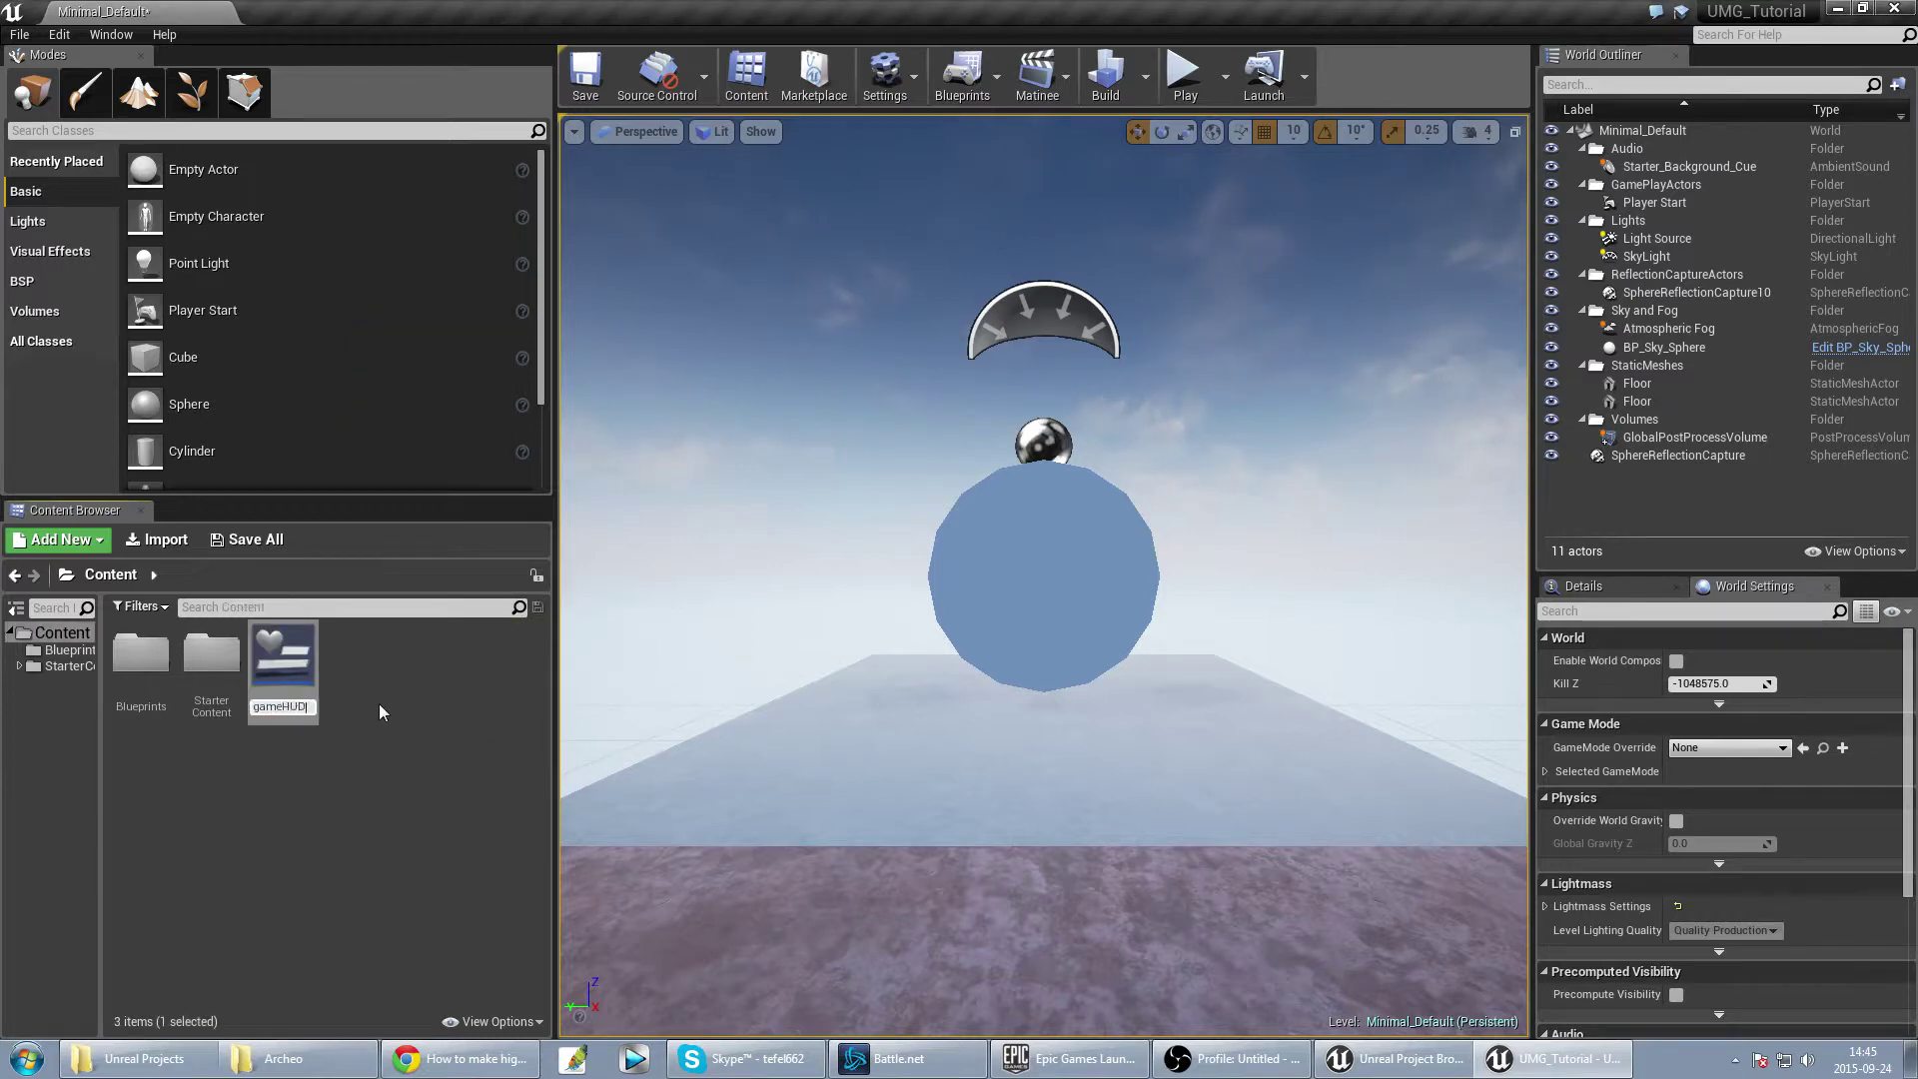
key("Return")
left_click(416, 764)
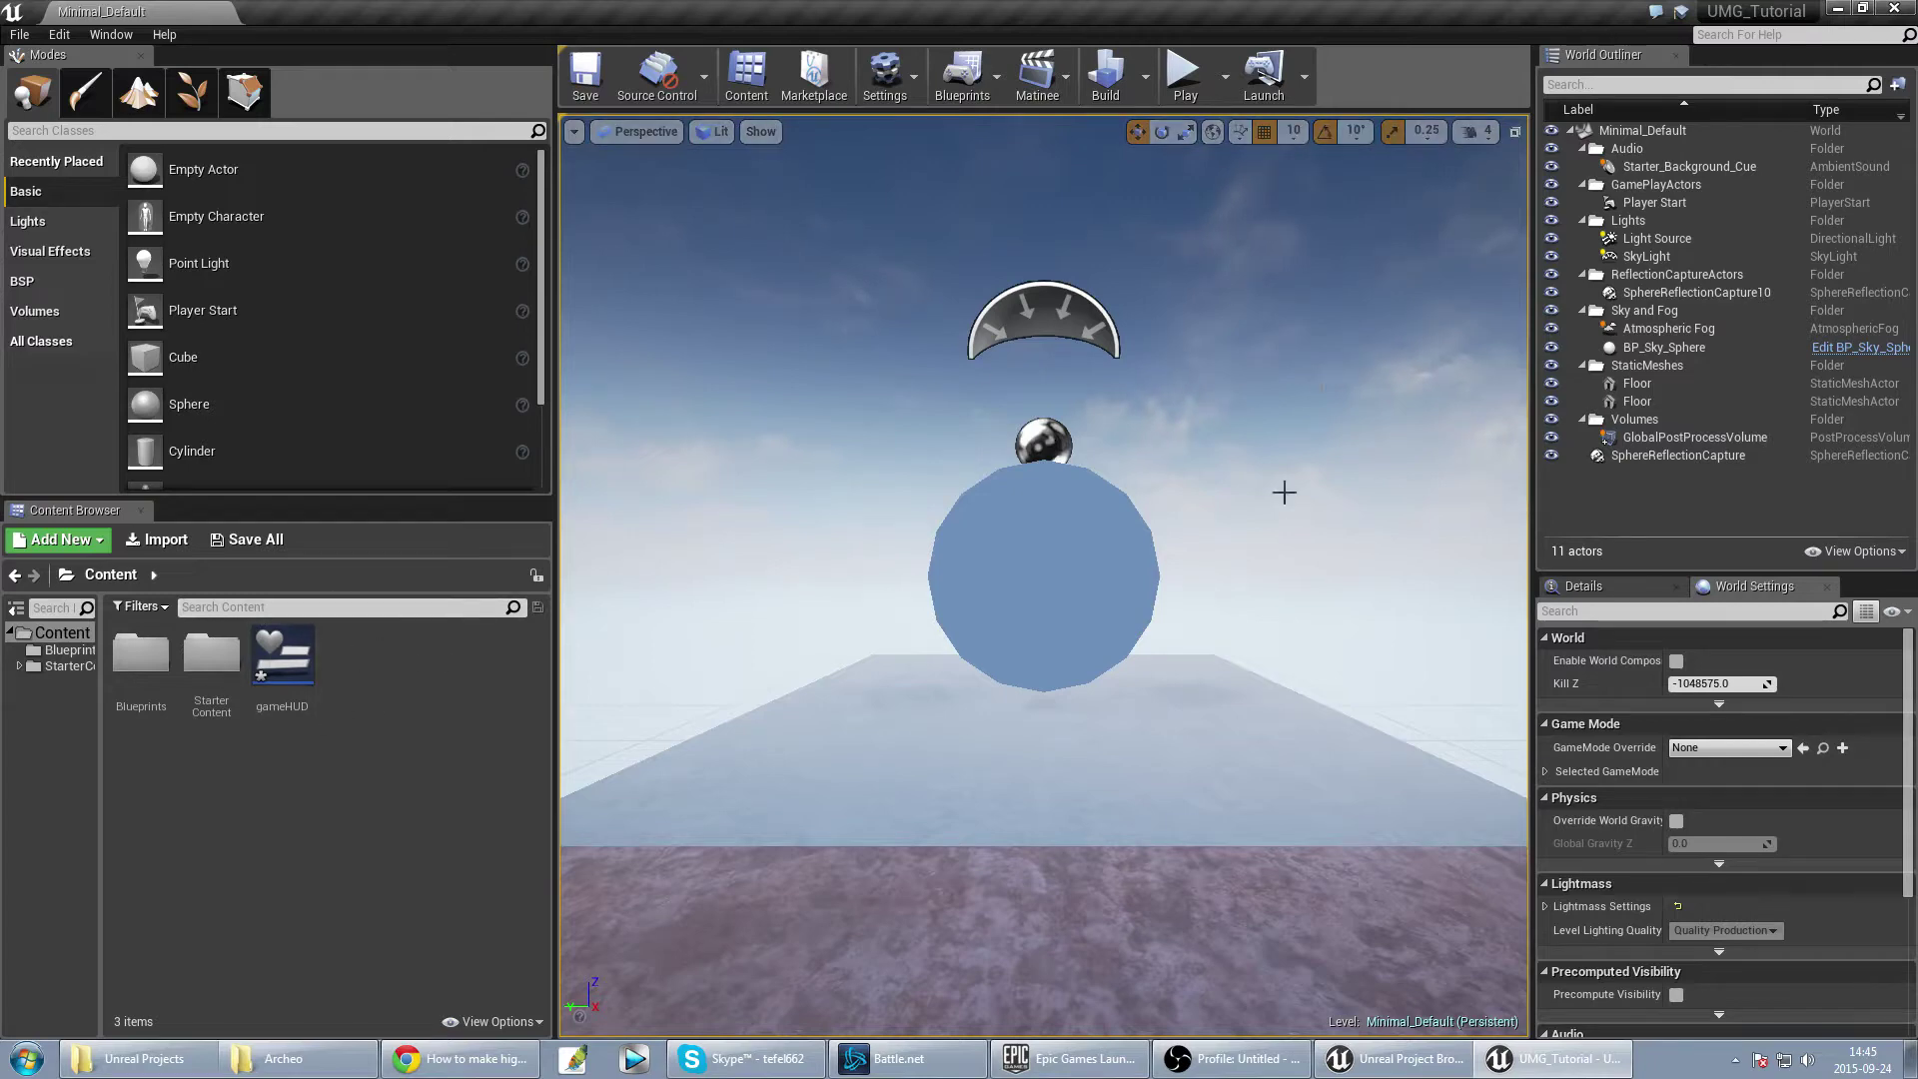
Step: Open the NewPlayerController blueprint in the full blueprint editor
key("ctrl+p")
type("contr")
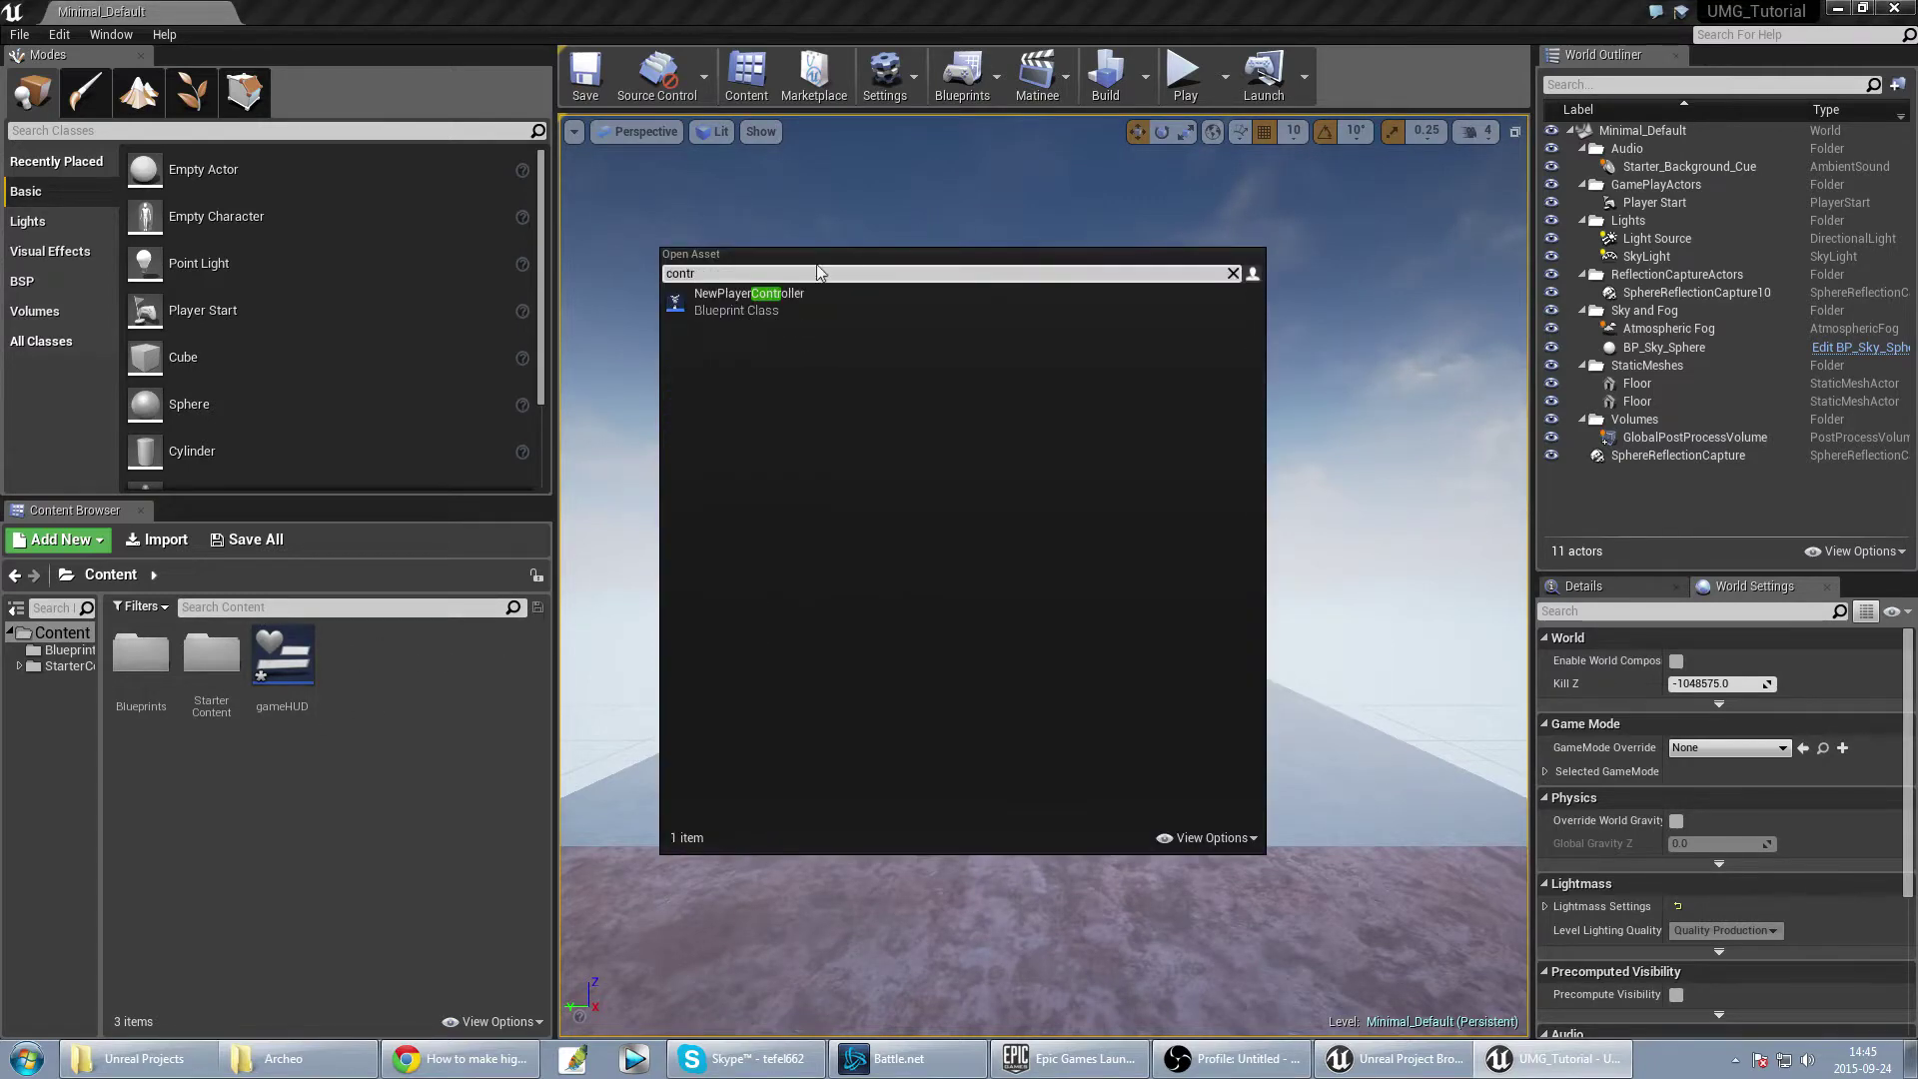
key("Return")
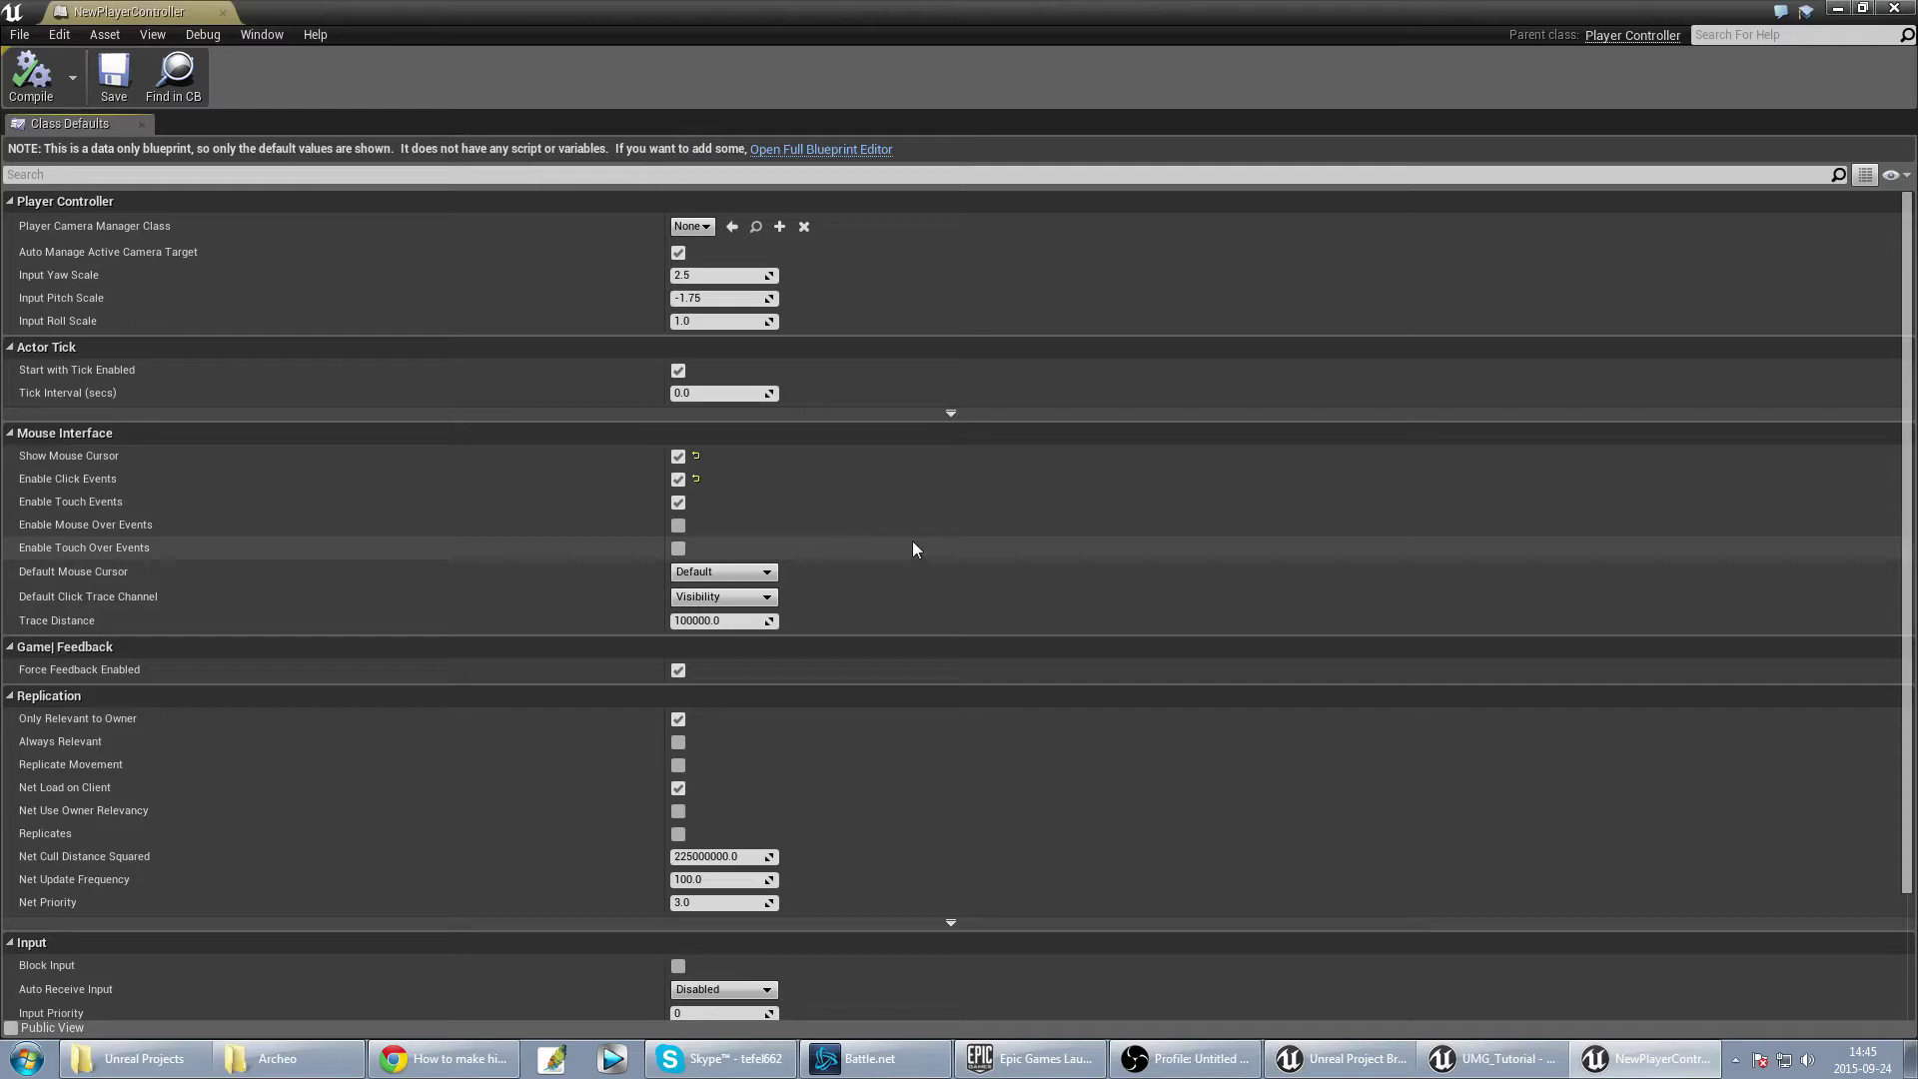
left_click(819, 150)
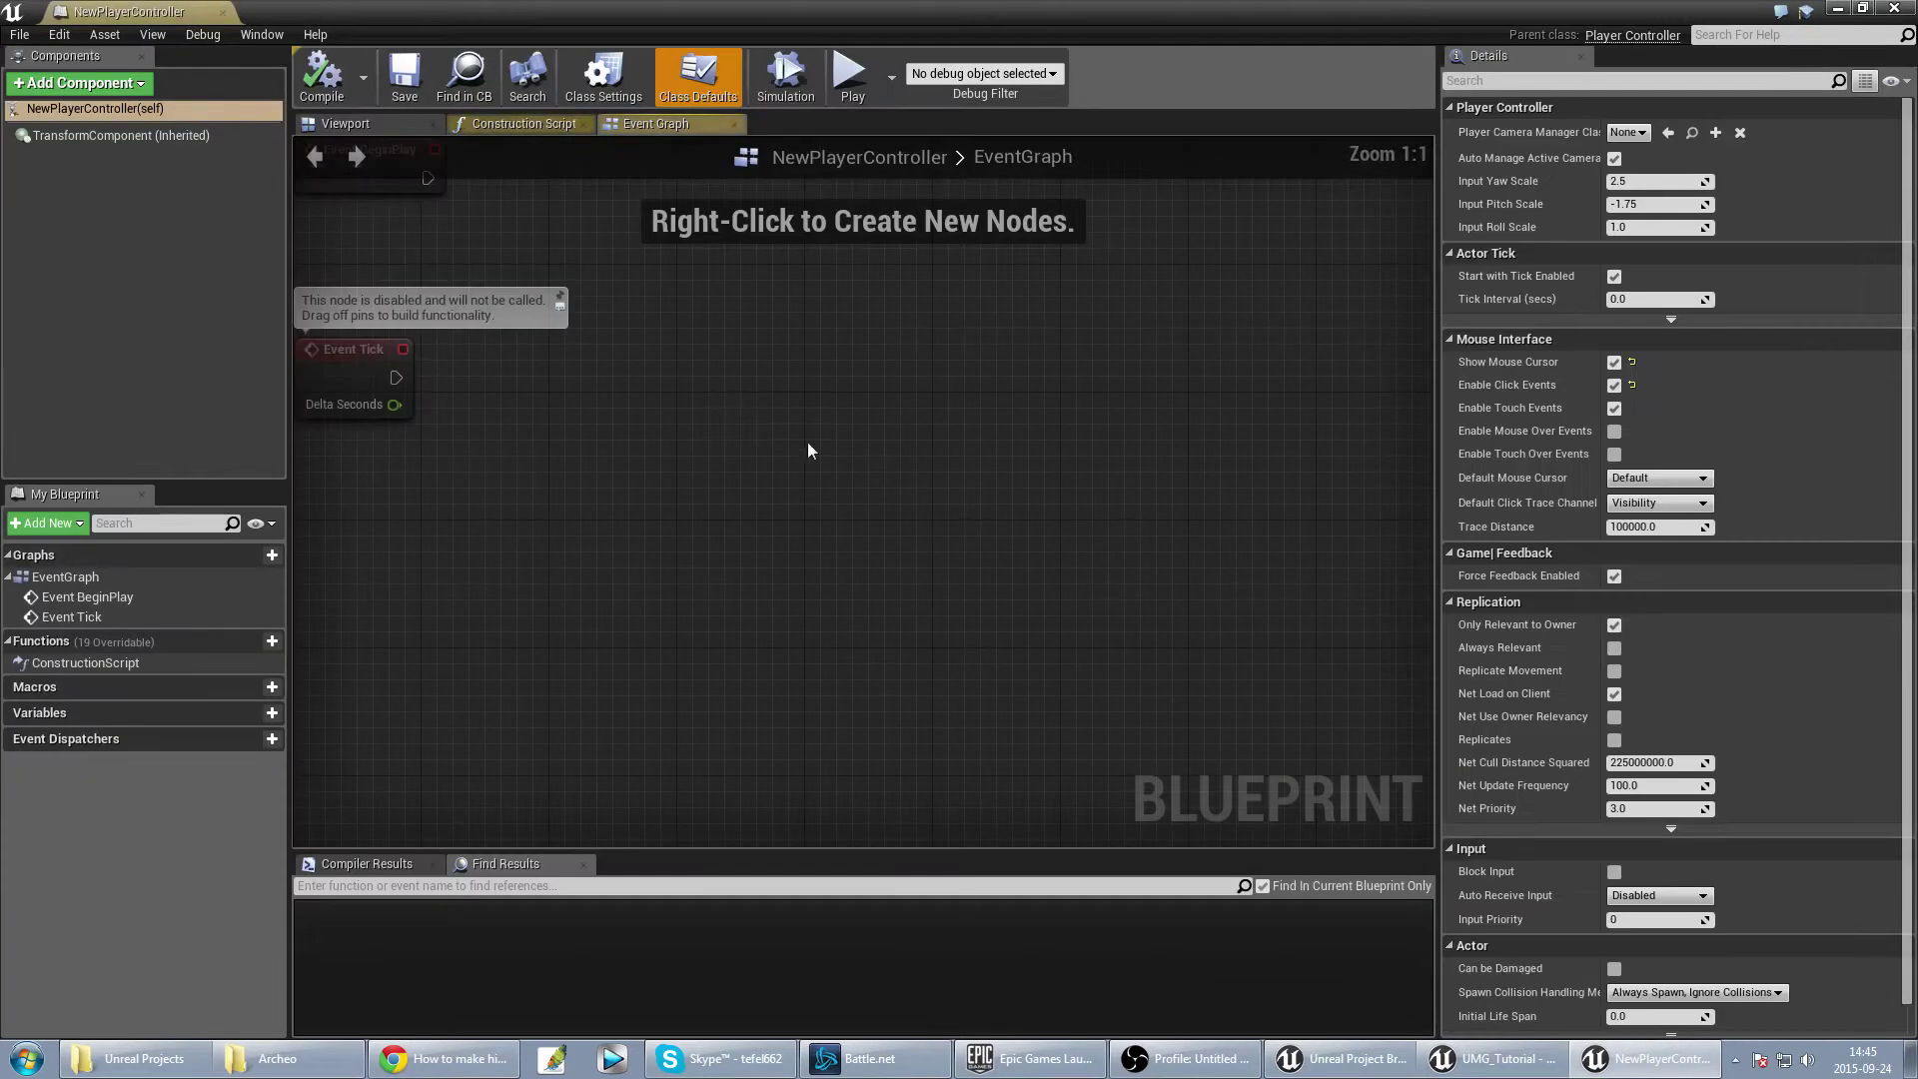
Step: Add a Create Widget node with class gameHUD and wire Event BeginPlay into it
right_click(937, 500)
type("create")
type(" wi")
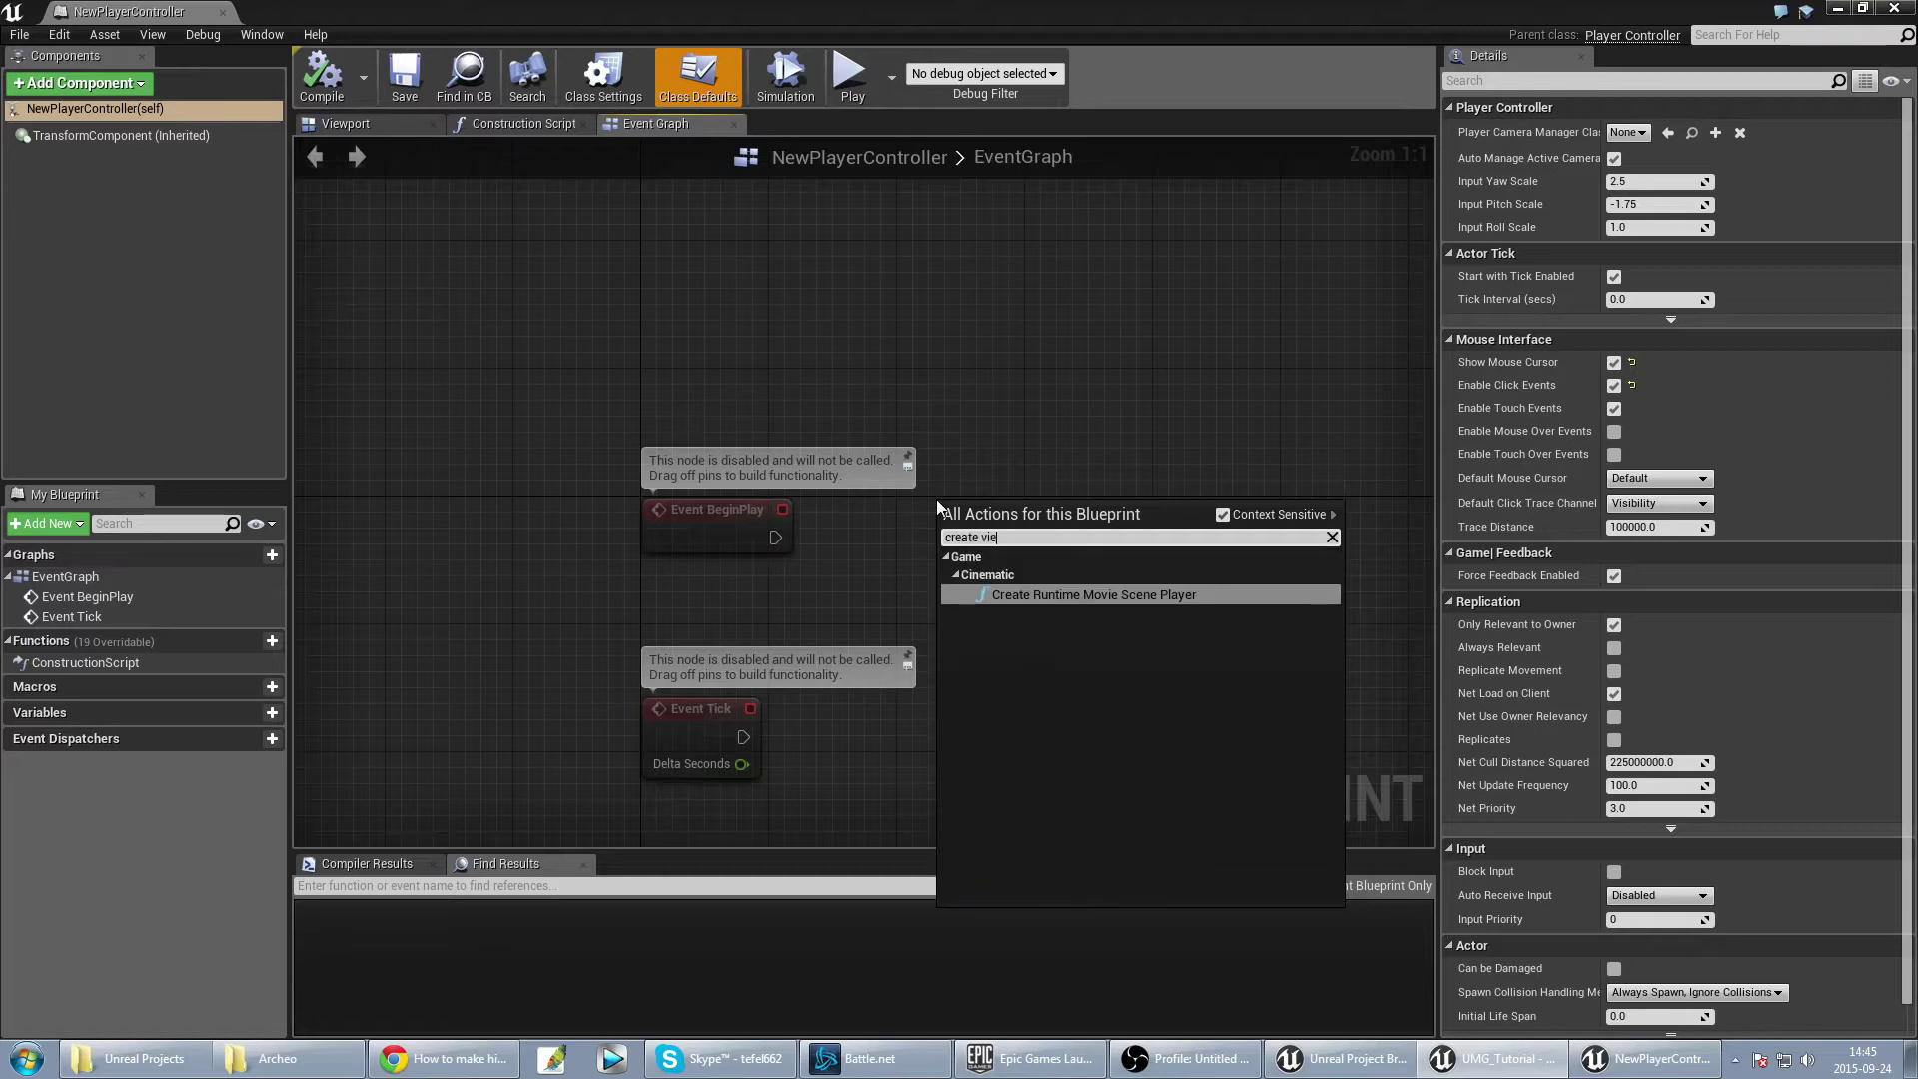
key("Return")
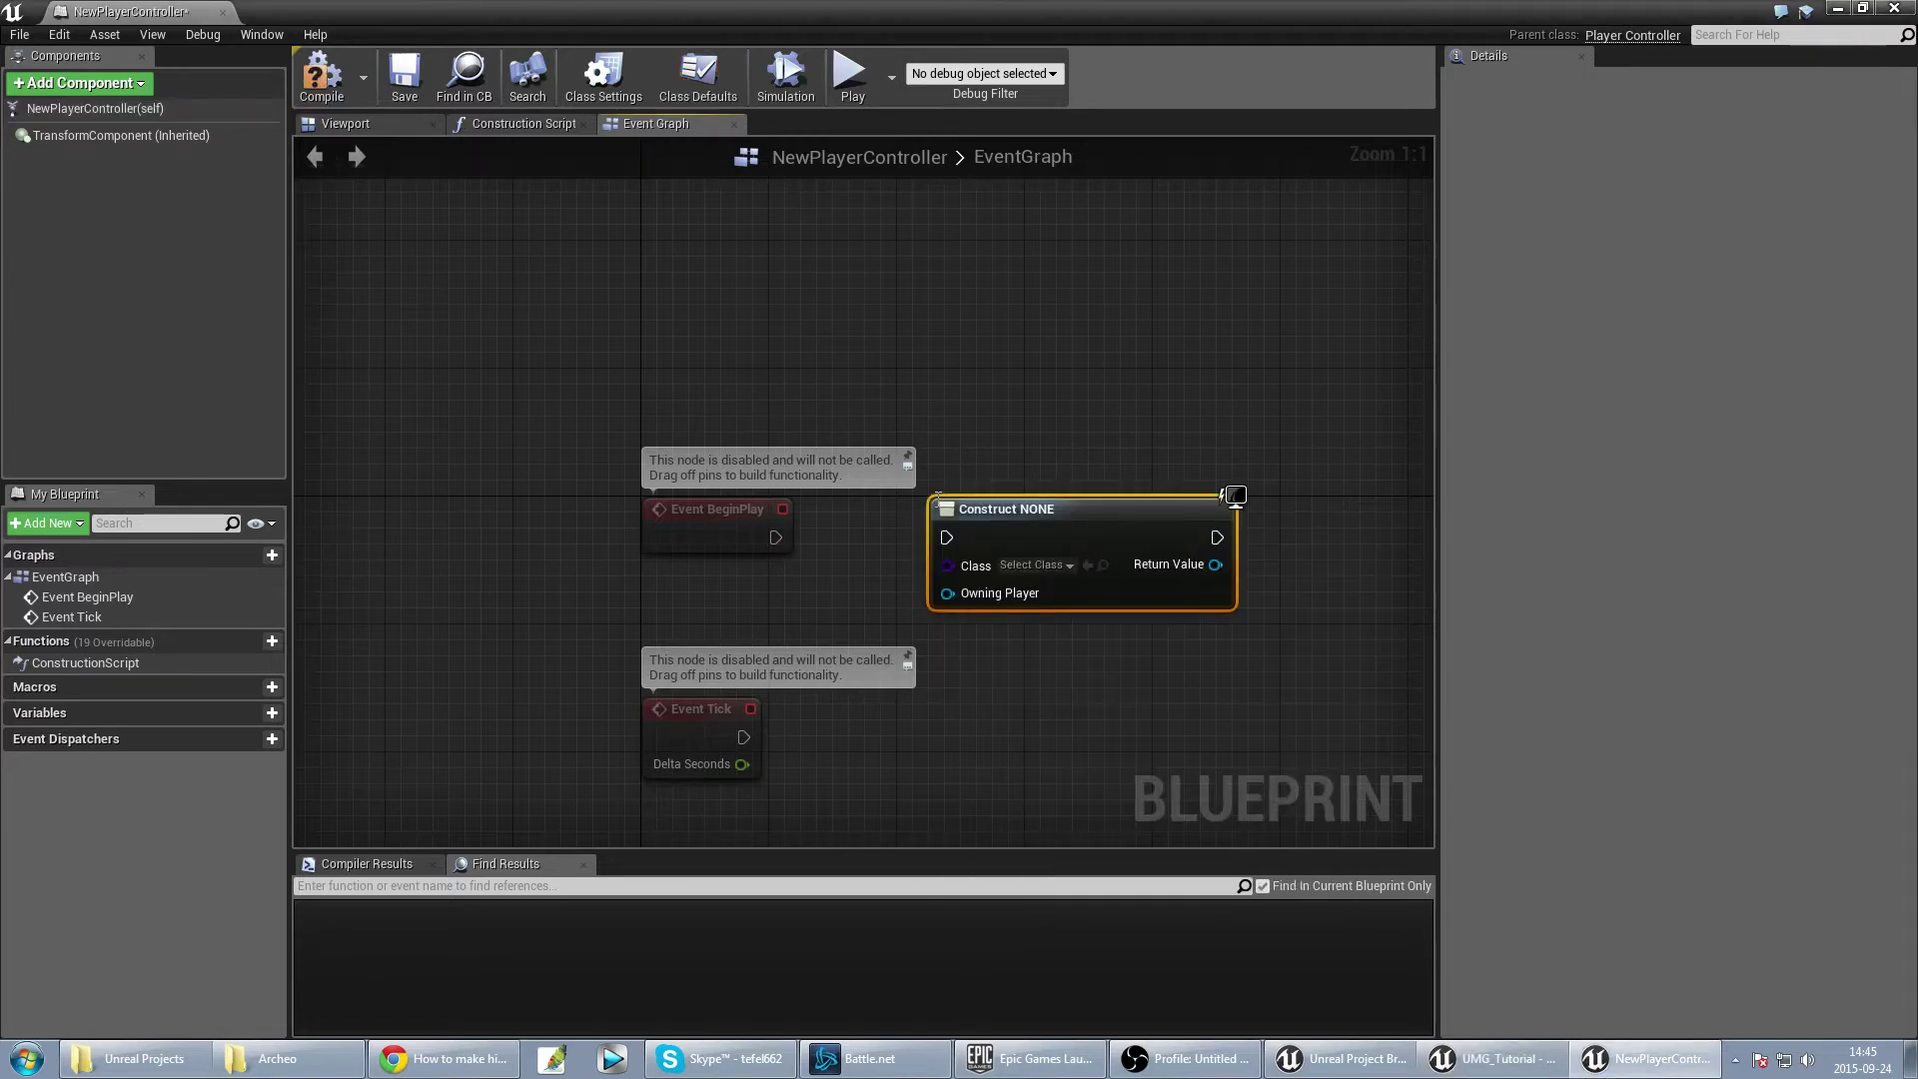
left_click(1035, 566)
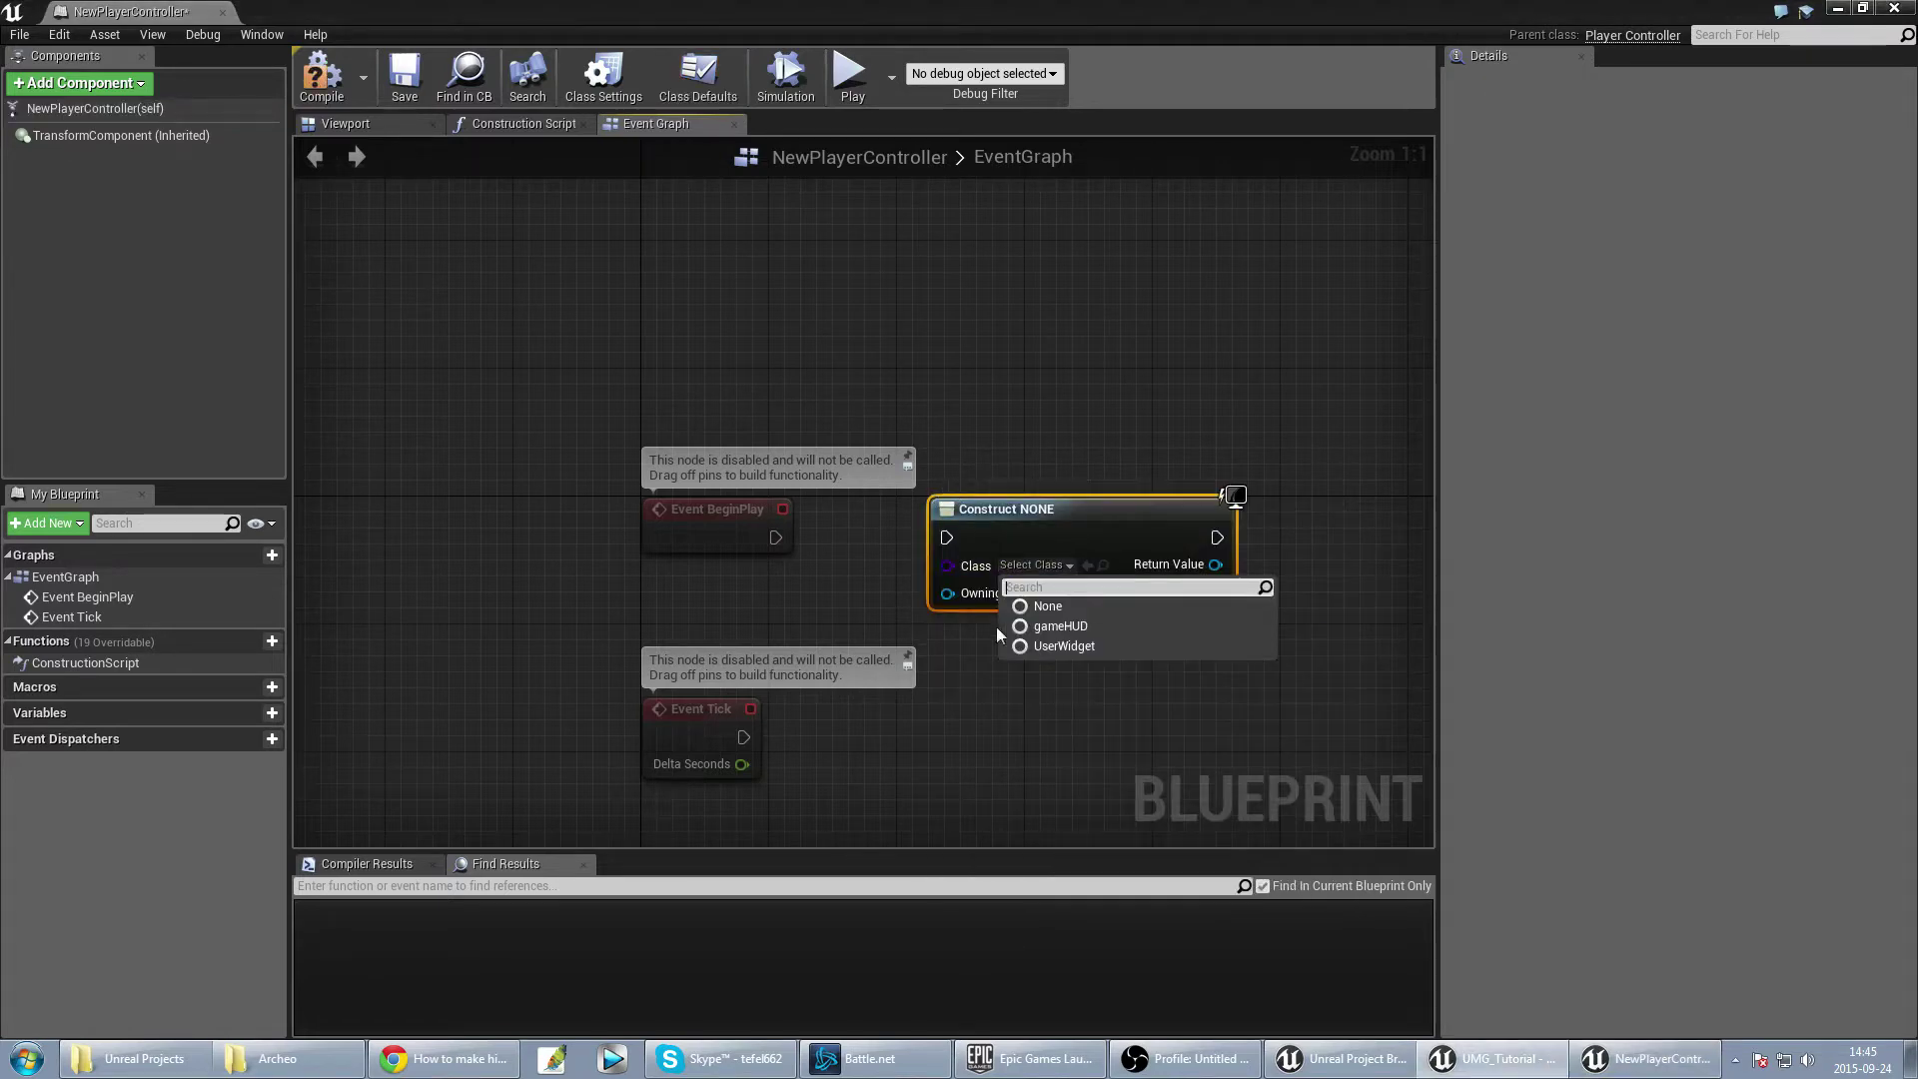
left_click(1065, 624)
left_click_drag(772, 539, 944, 538)
Step: Connect the widget's Return Value to a new Add to Viewport node and save the blueprint
right_click_drag(1277, 564, 1114, 566)
type("add")
left_click_drag(1040, 567, 1195, 526)
left_click(1249, 699)
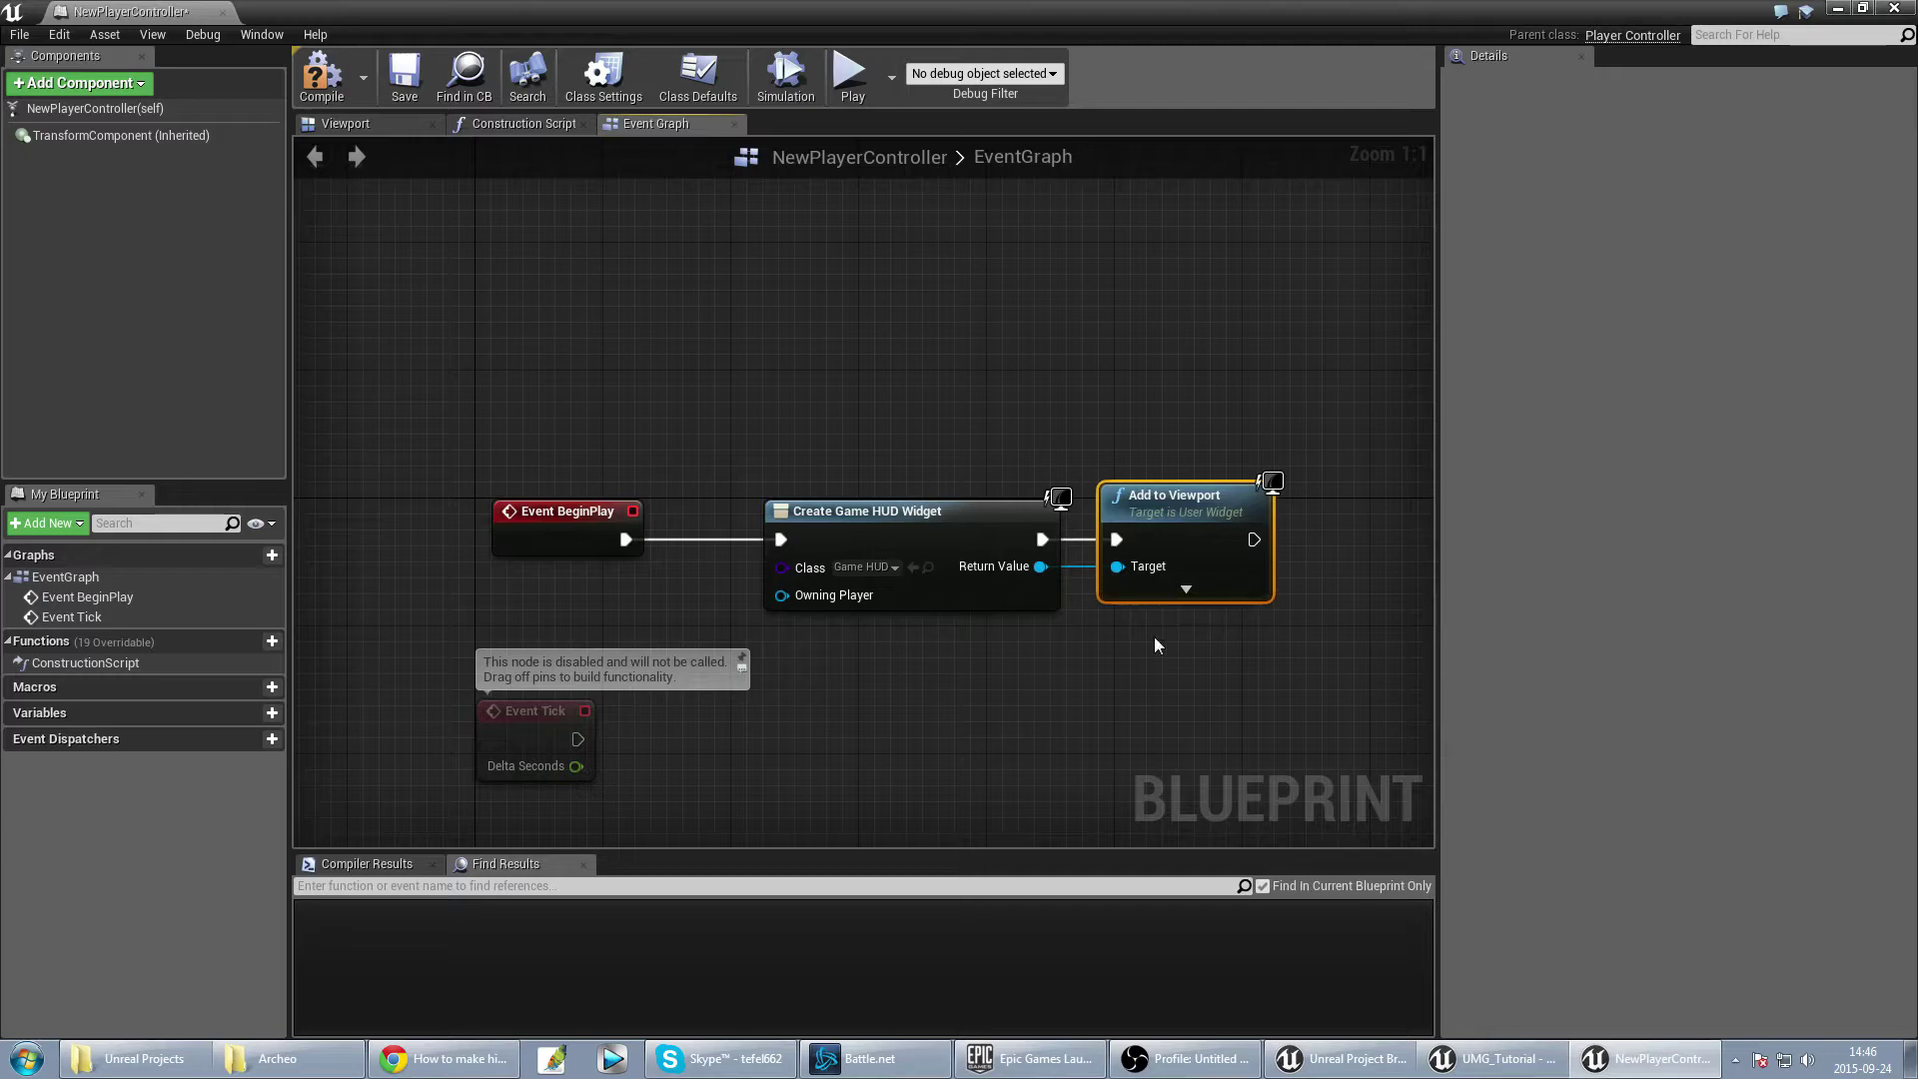
left_click(407, 88)
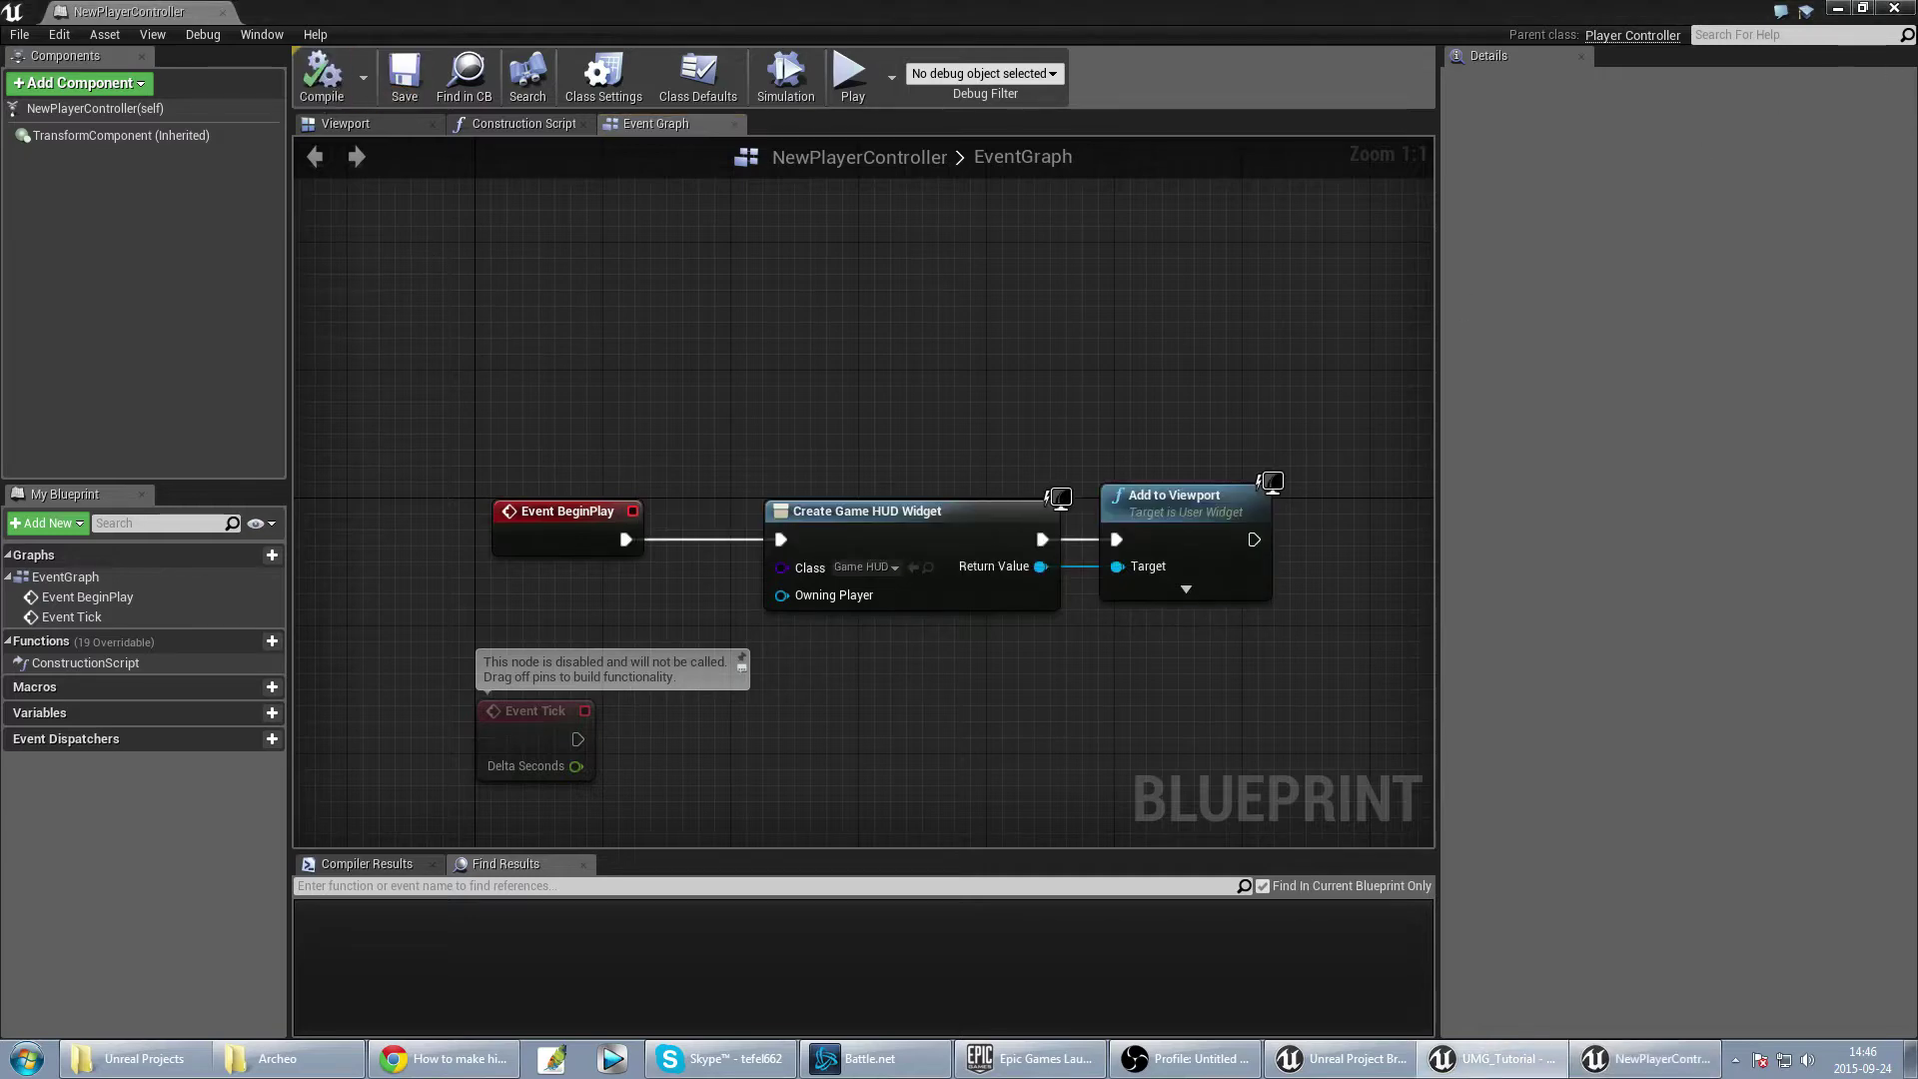
left_click(1894, 8)
Step: Play and stop the level, then open gameHUD from the Content Browser in the Designer
left_click(1186, 75)
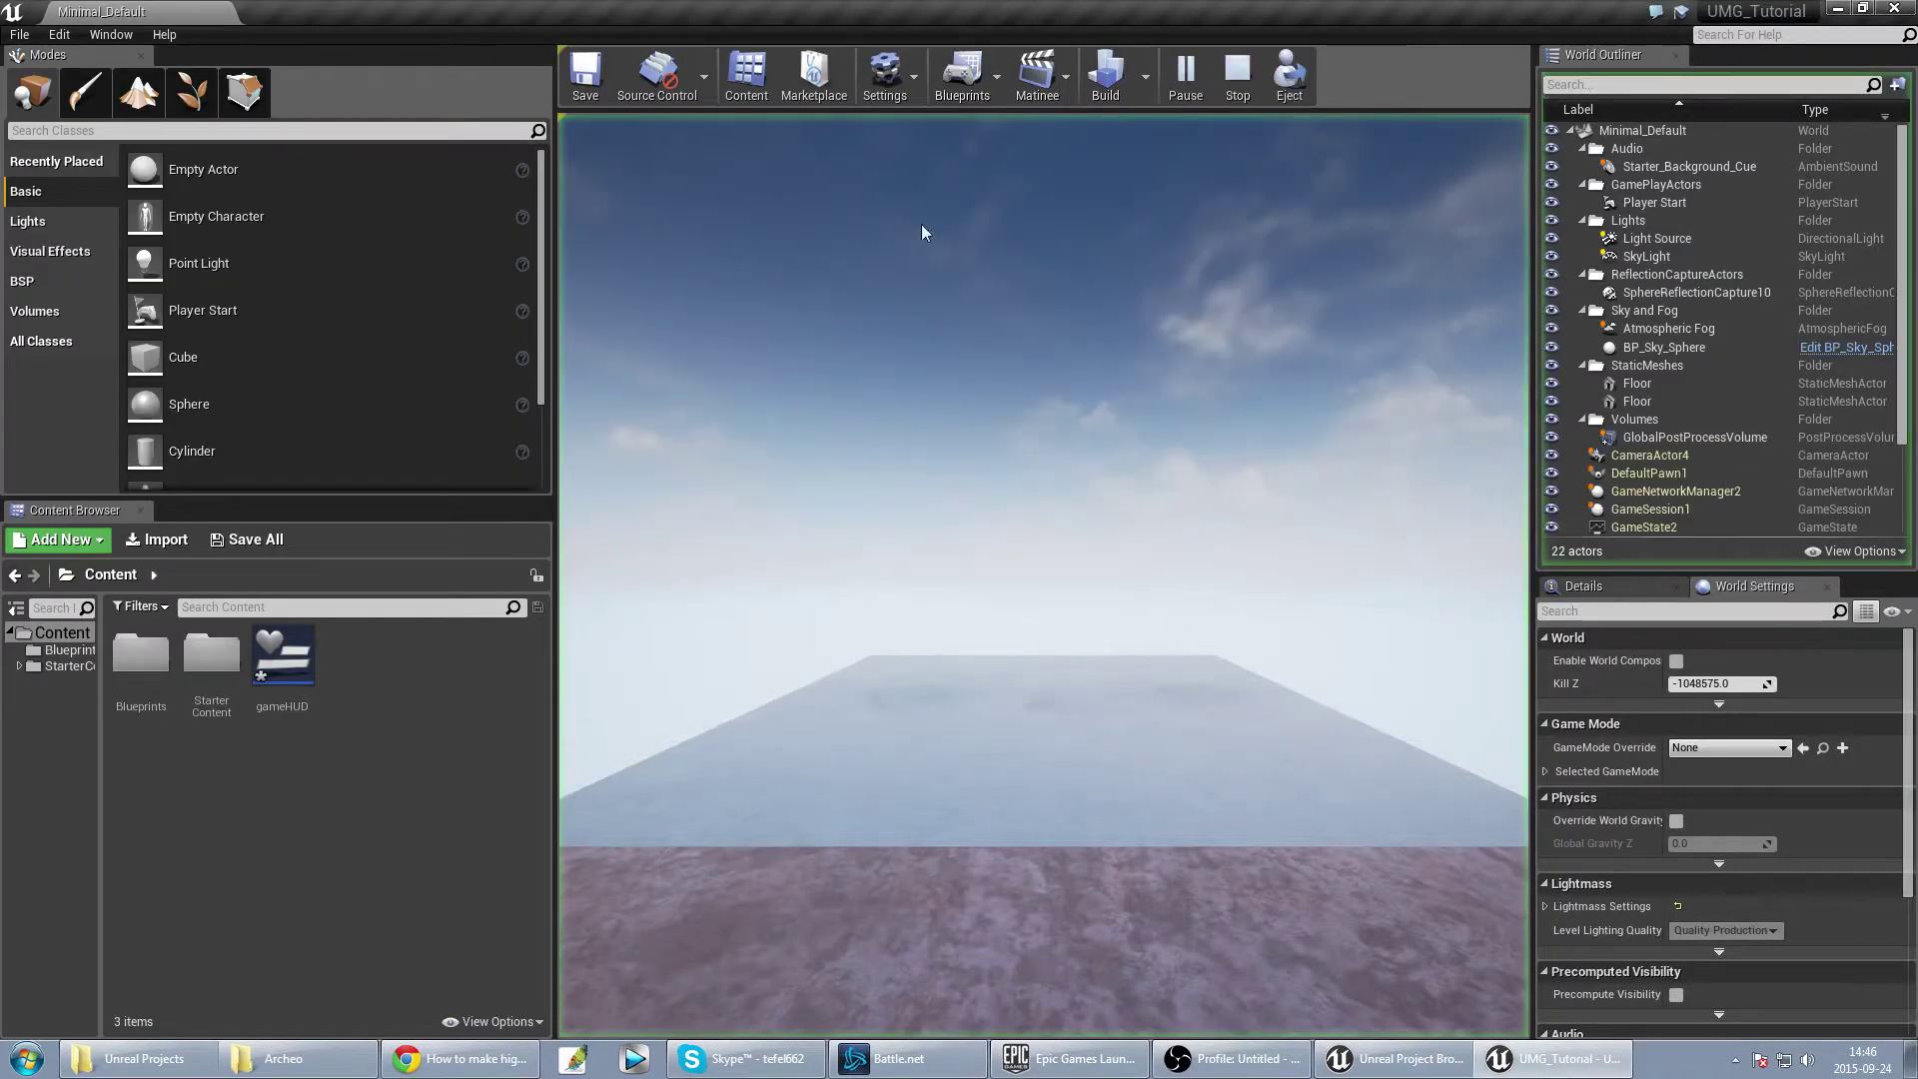
left_click(1238, 75)
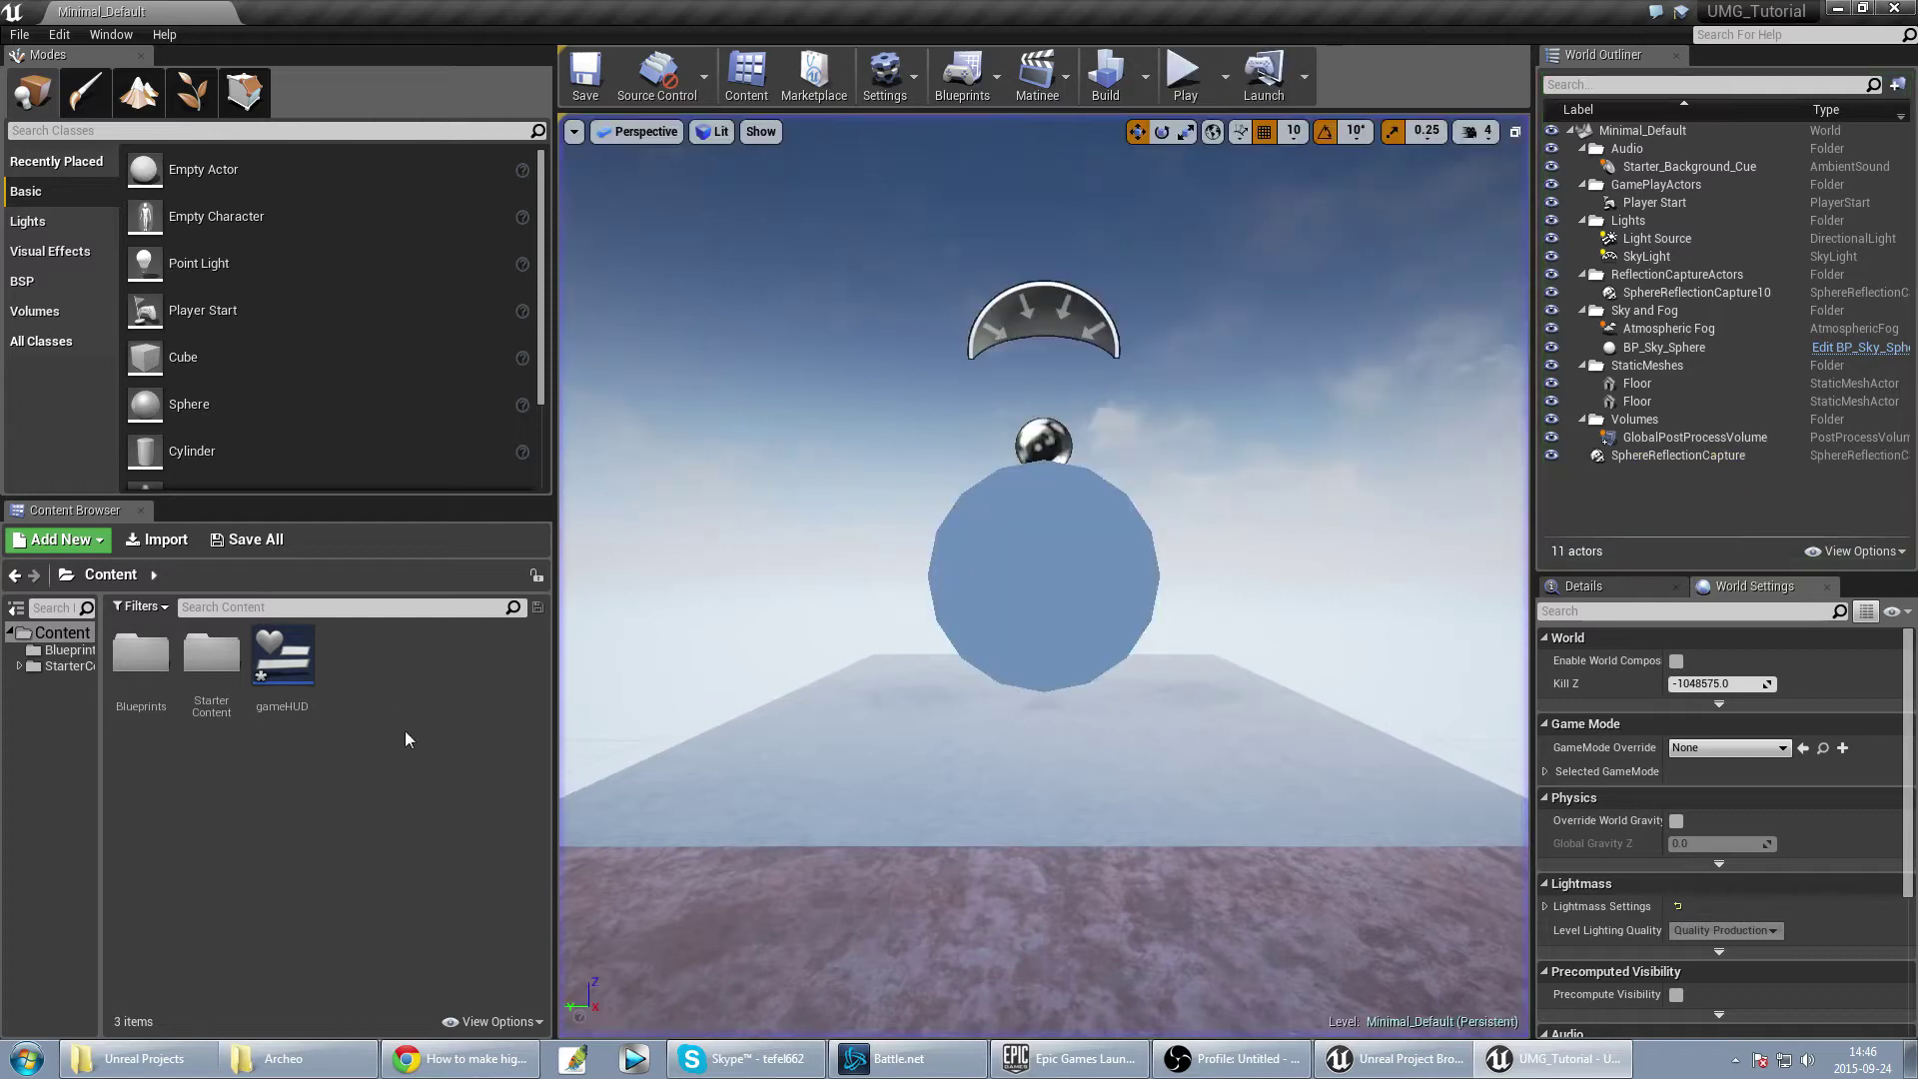
double_click(283, 659)
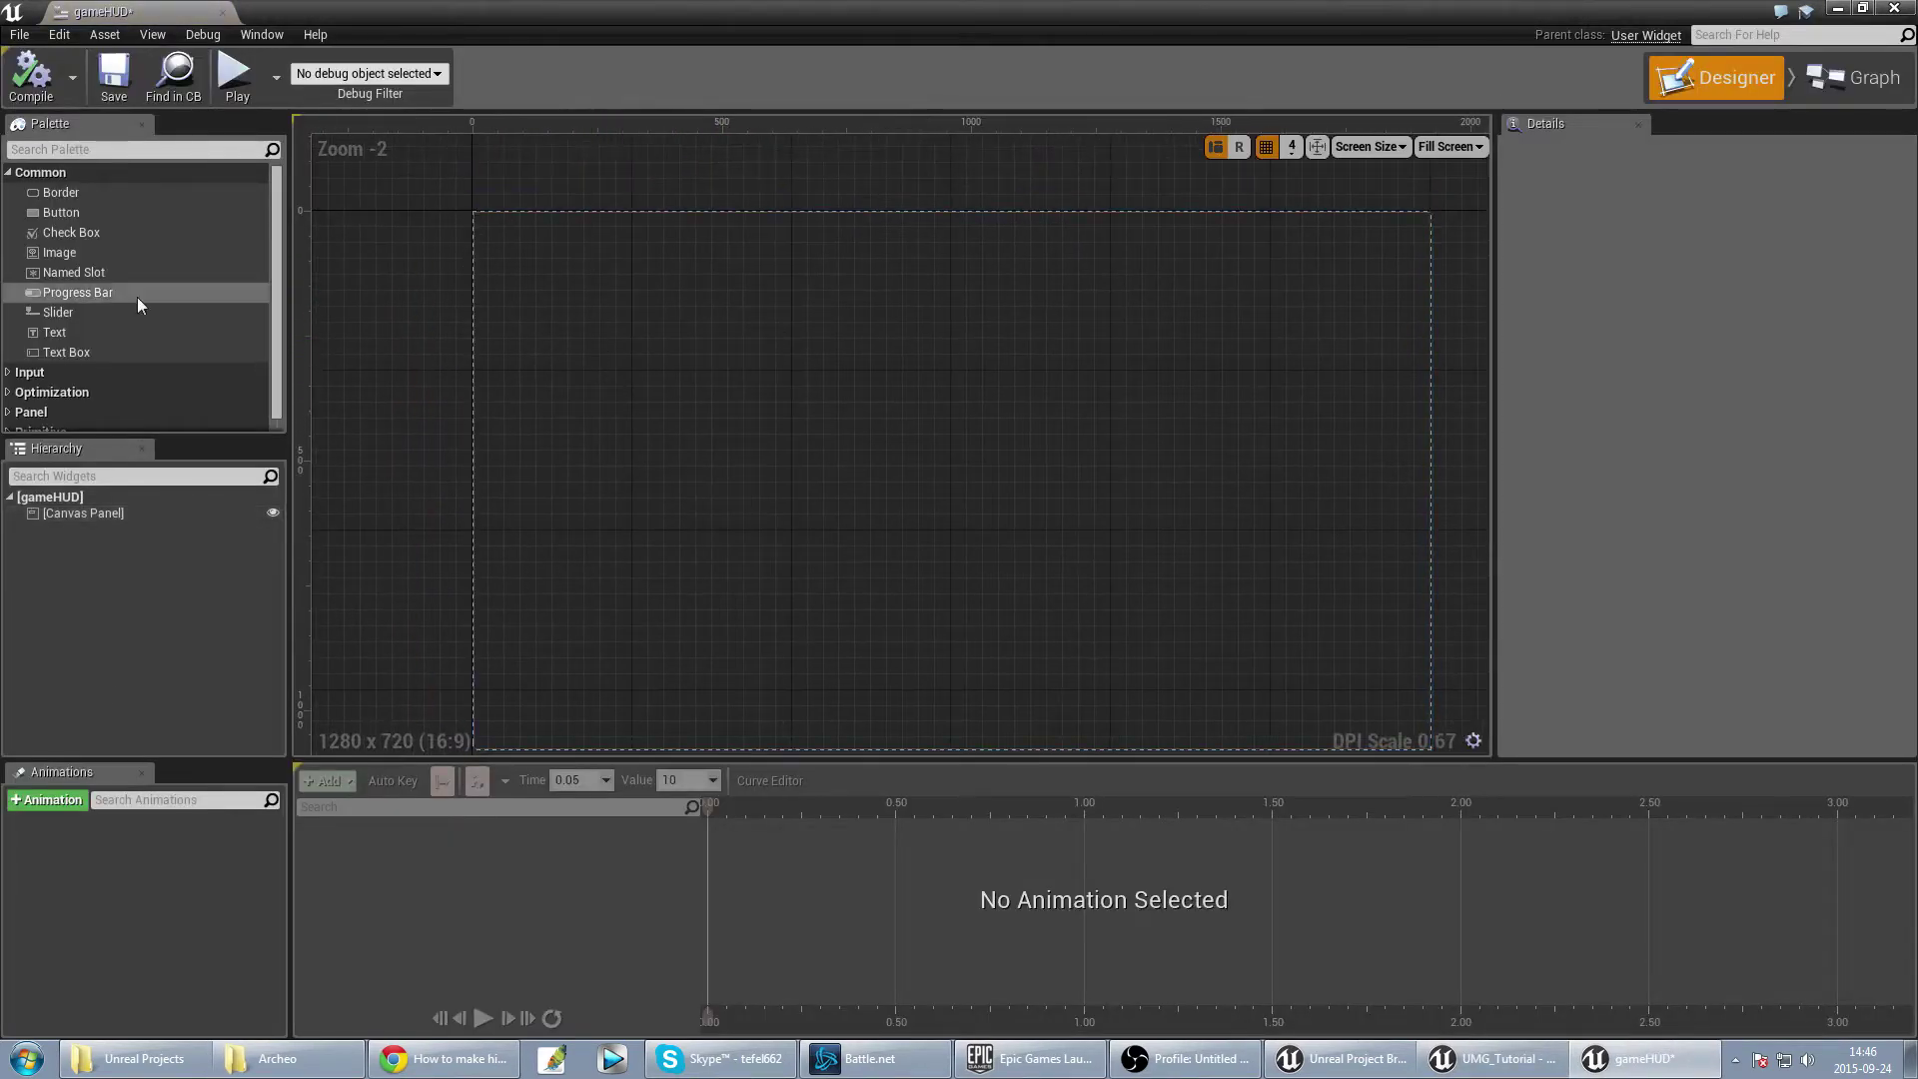
Step: Drop a Canvas Panel from the Palette inside the root canvas and position it
left_click(74, 150)
type("can")
left_click_drag(88, 200, 854, 362)
right_click_drag(873, 380, 709, 321)
left_click_drag(708, 322, 708, 339)
right_click_drag(894, 376, 1023, 514)
left_click_drag(843, 451, 899, 449)
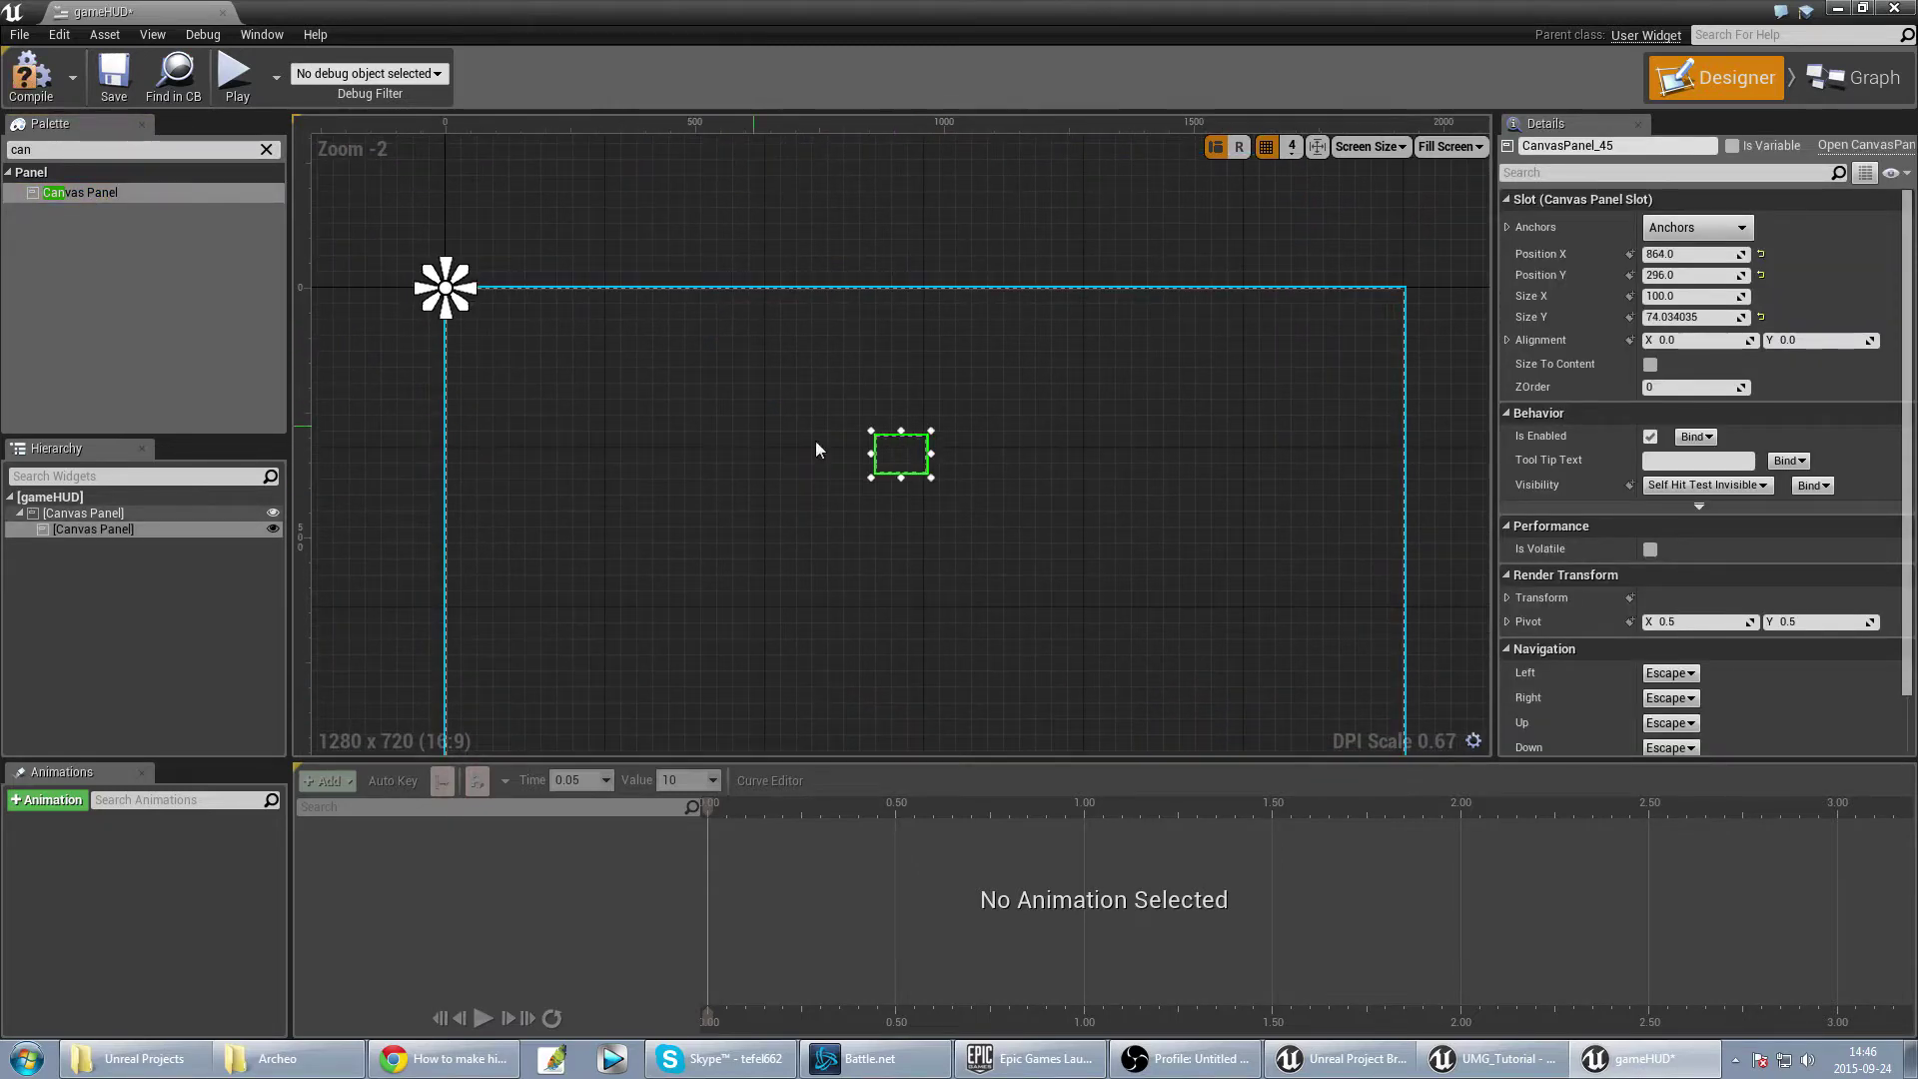
Step: Anchor the inner panel to the centre with Position 0,0 and Alignment 0.5,0.5
left_click(1699, 227)
left_click(1729, 341)
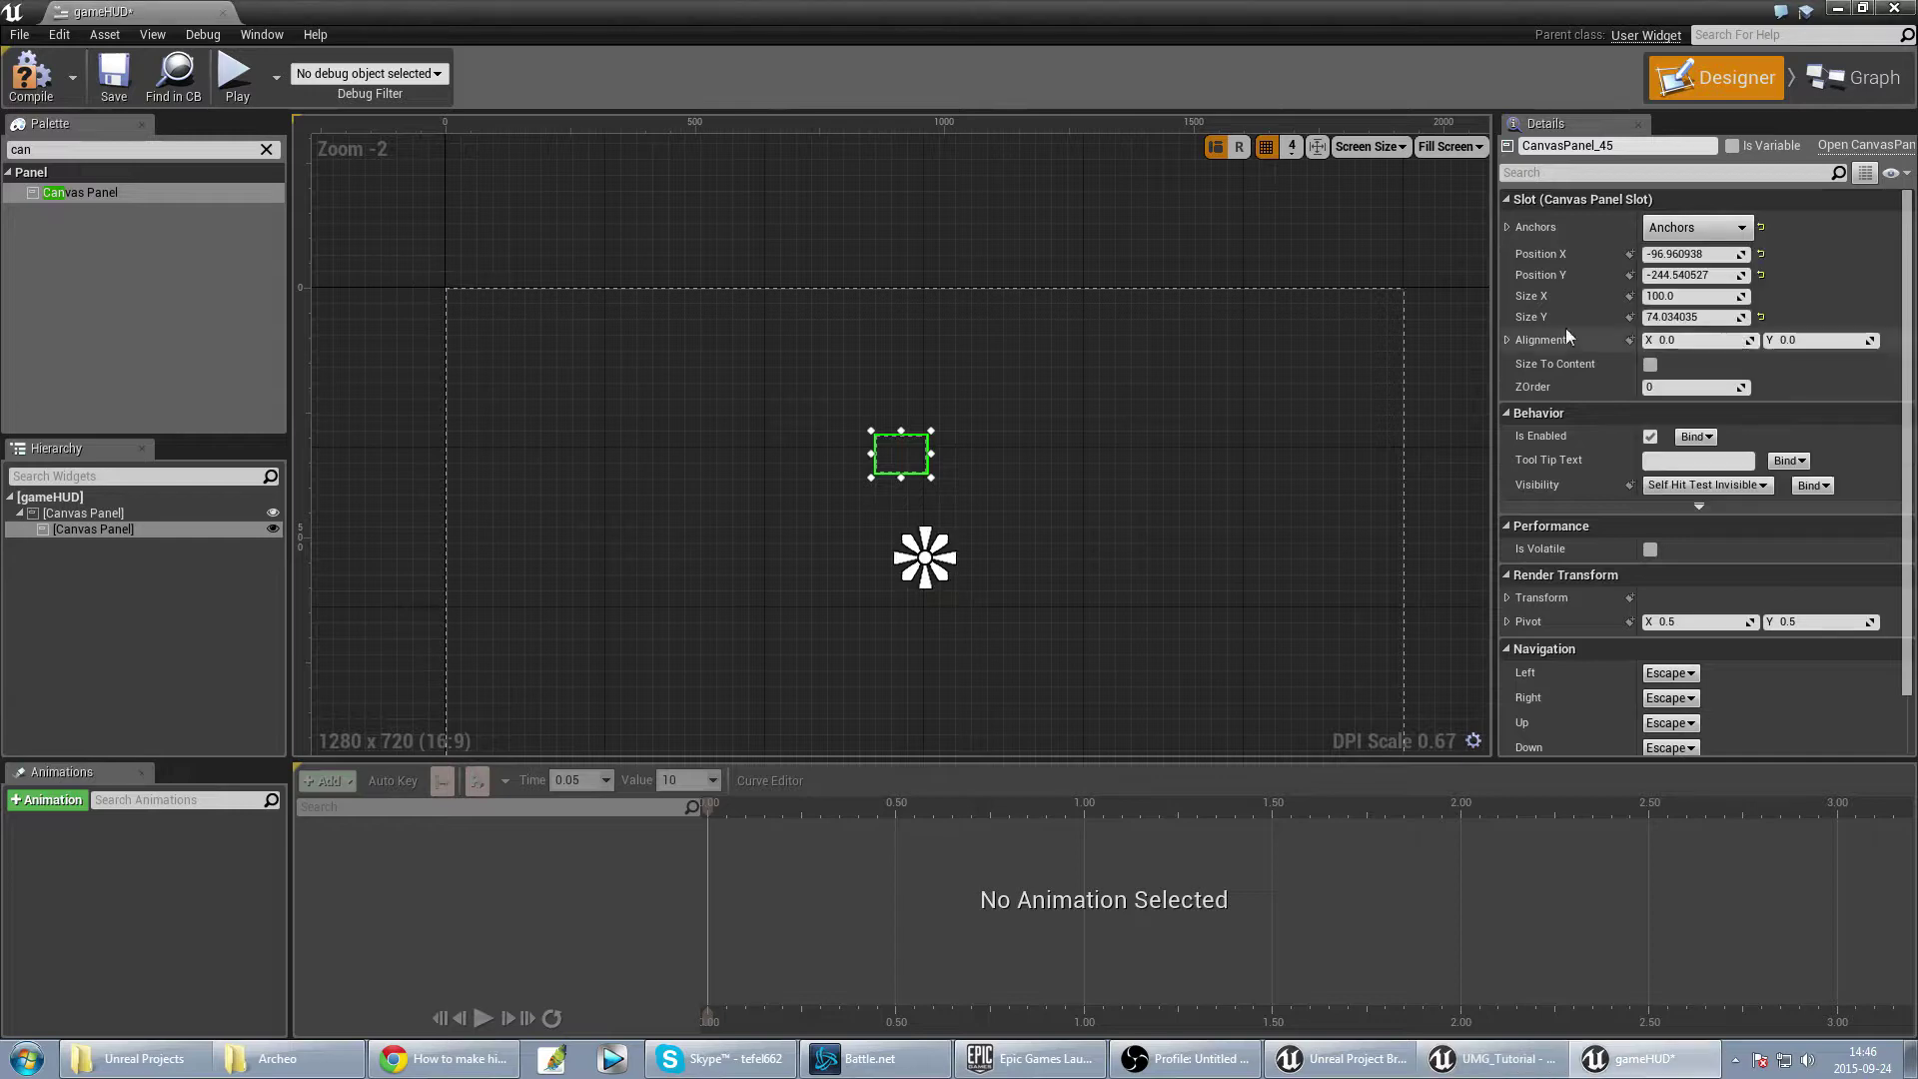
left_click(1692, 254)
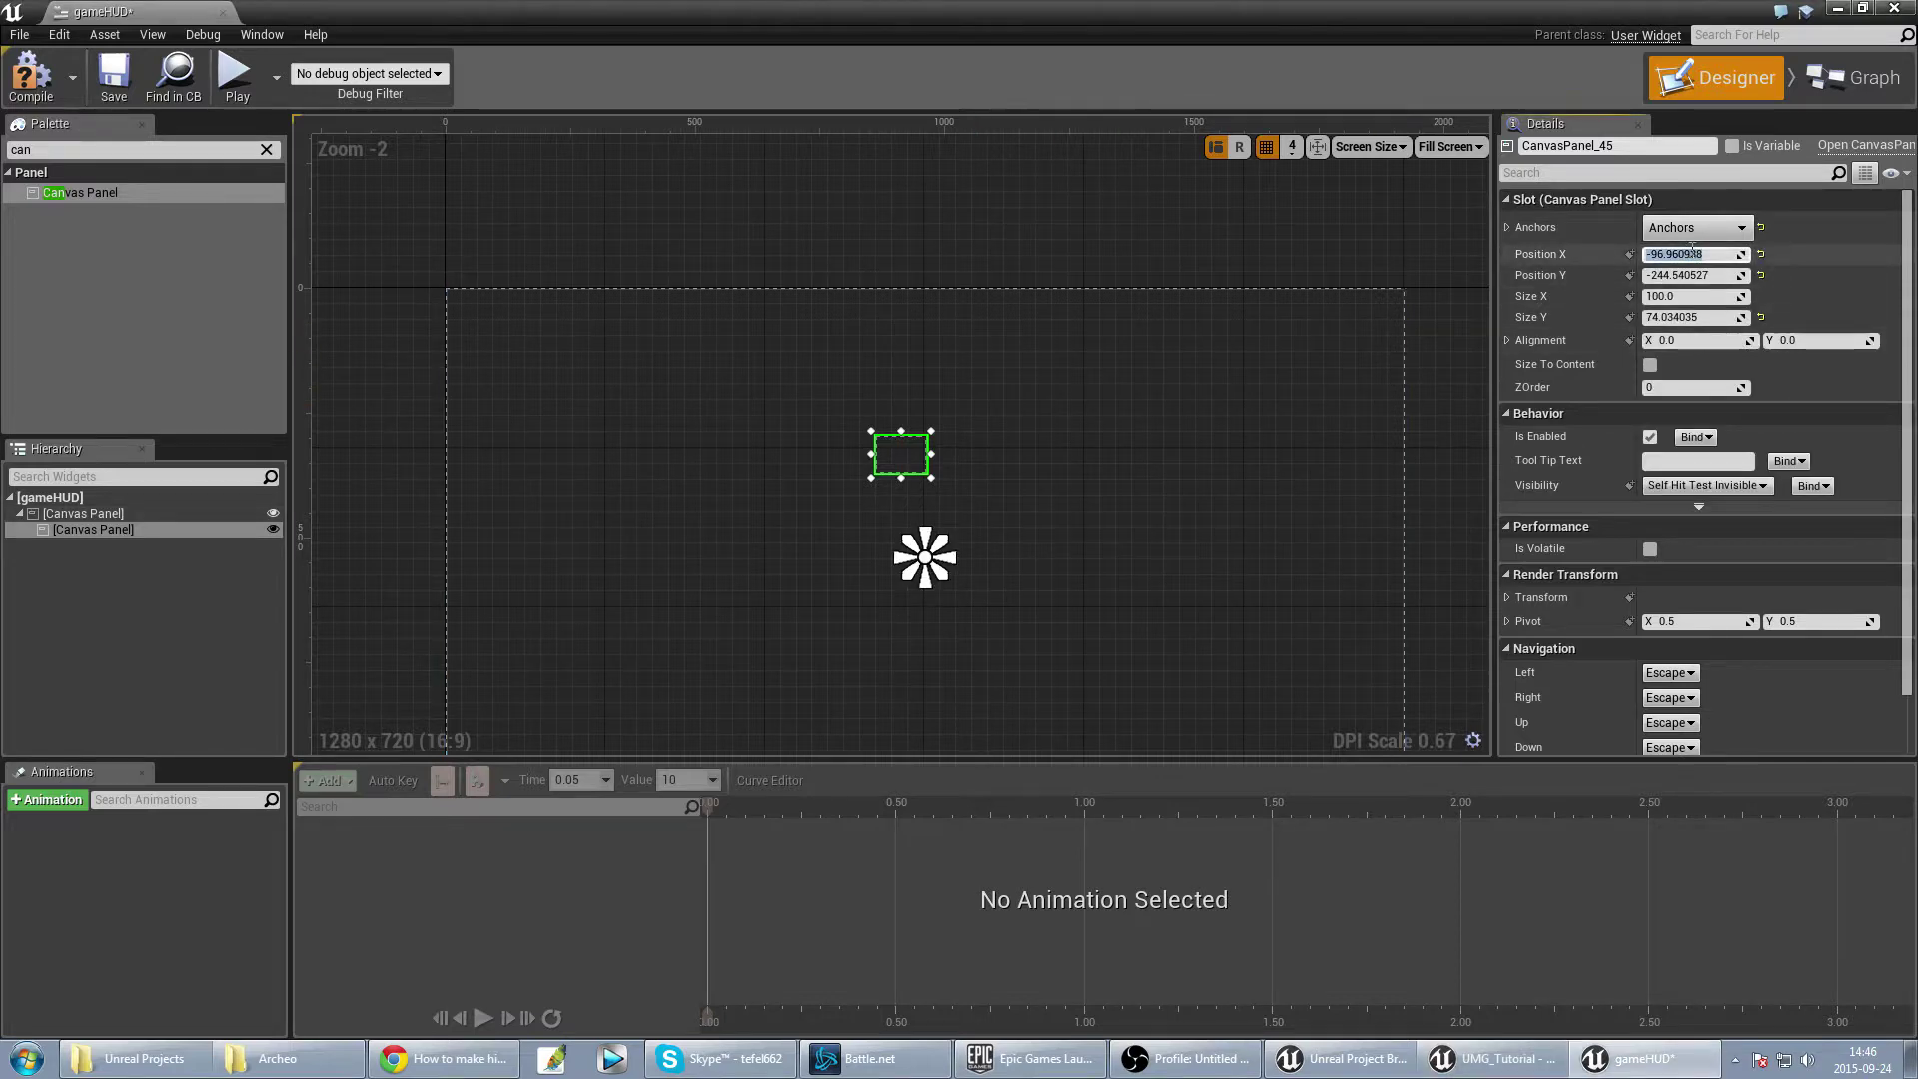
type("0")
key("Tab")
type("0")
key("Tab")
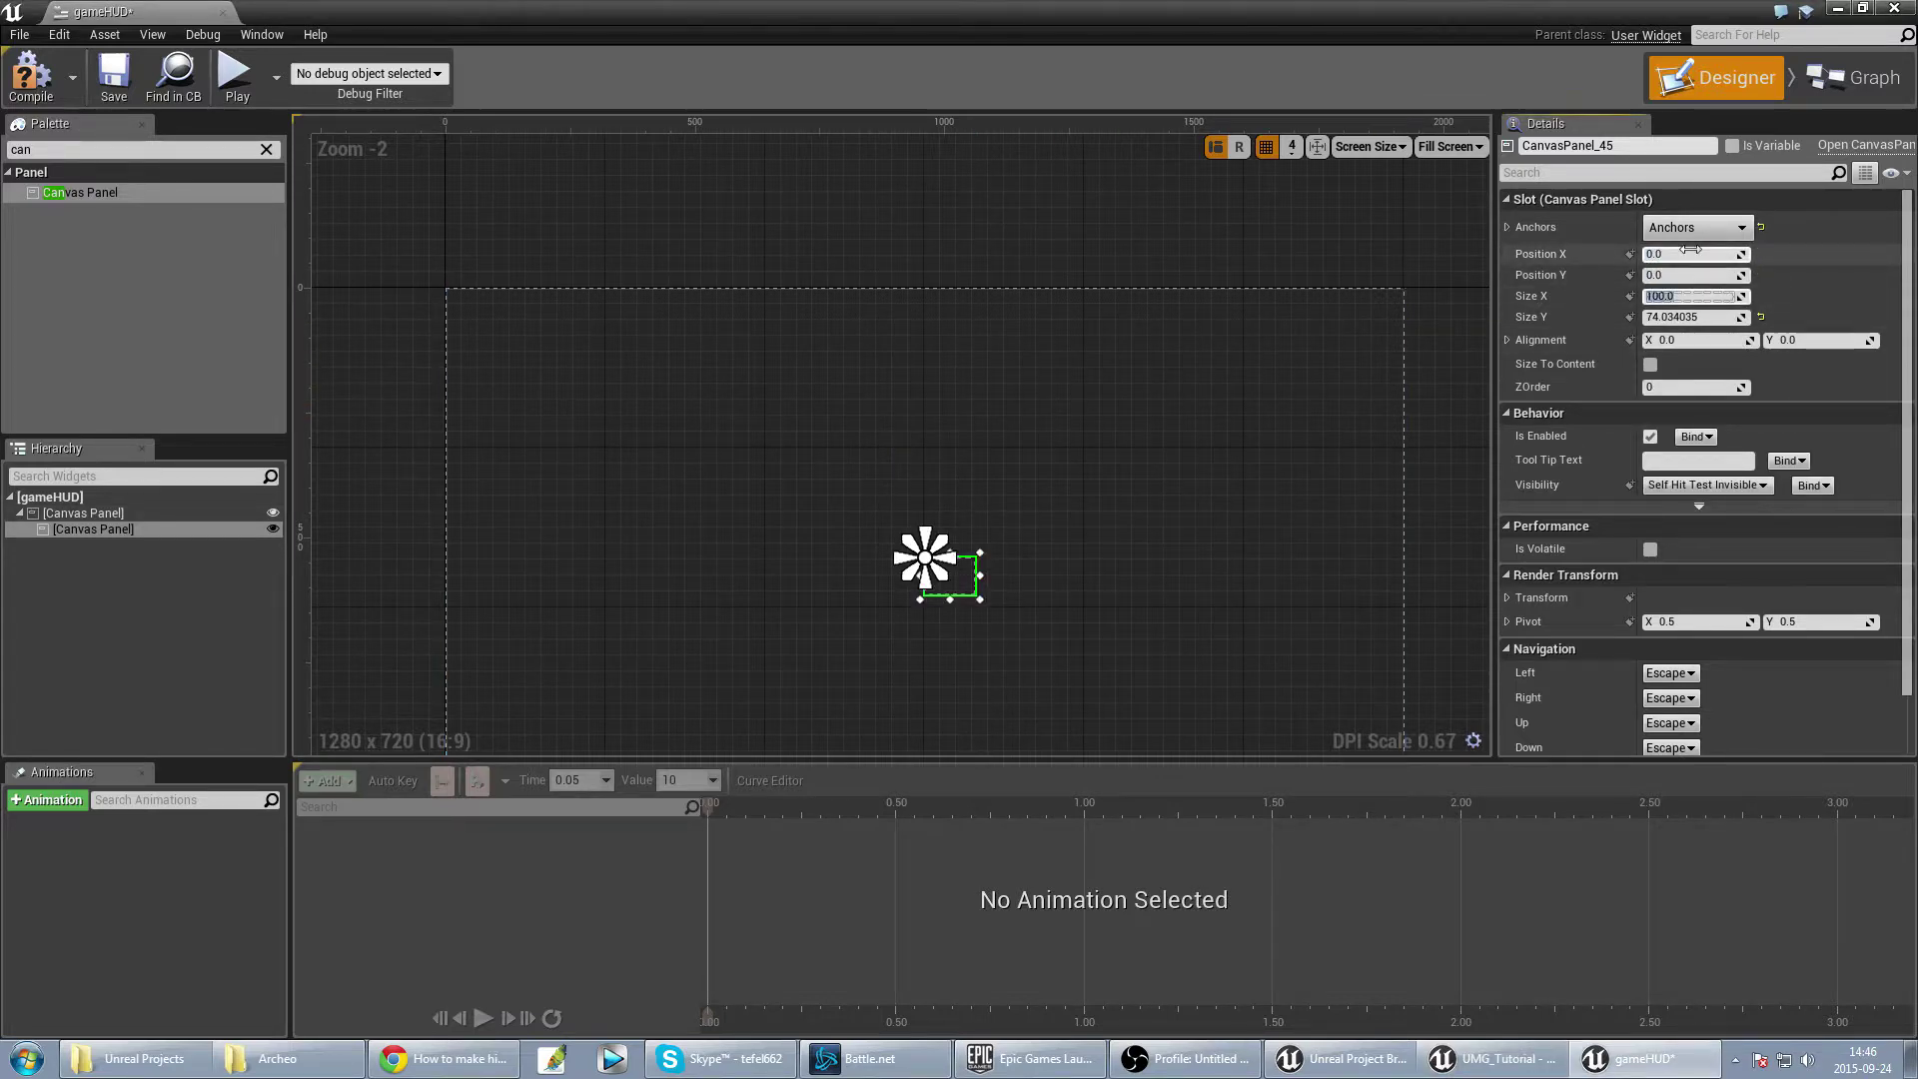
key("Tab")
key("Tab")
type("0.5")
key("Tab")
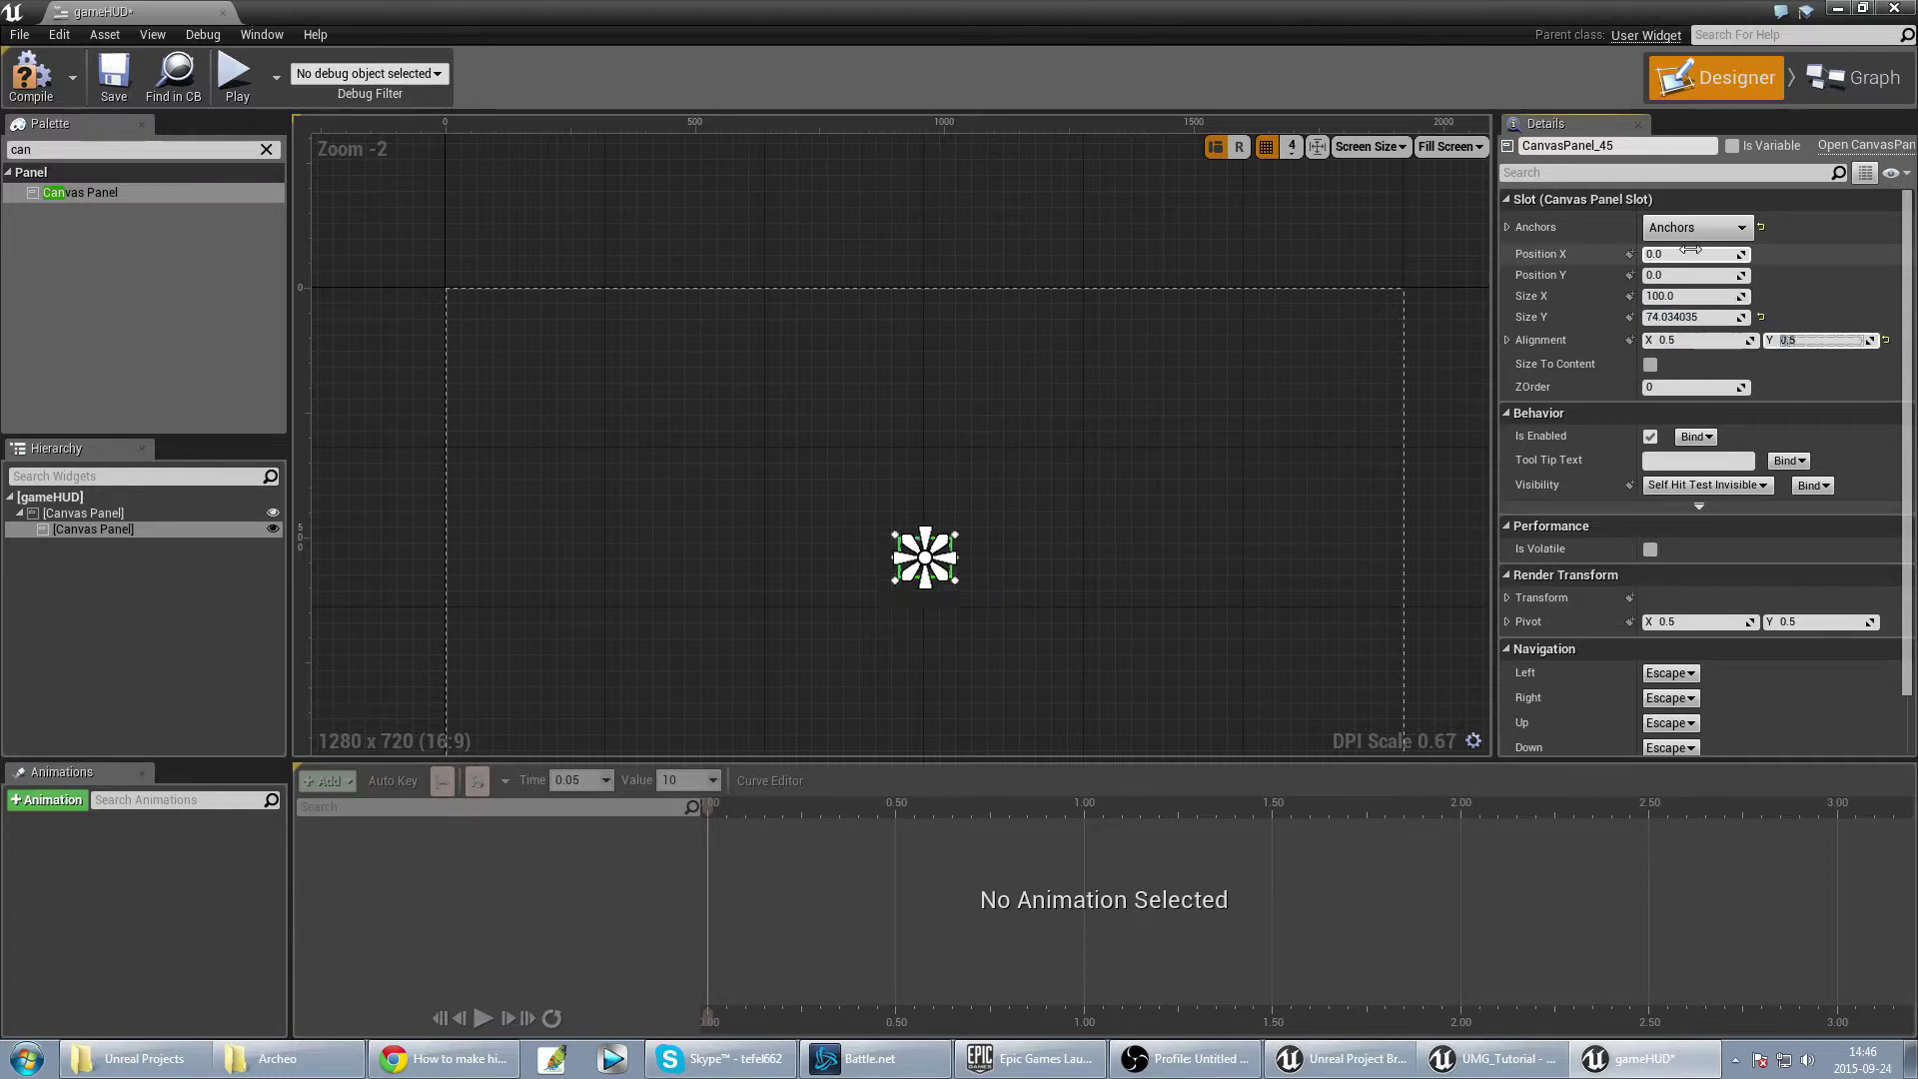
Step: Size the inner panel to 600 x 600 and save the widget
left_click(1746, 295)
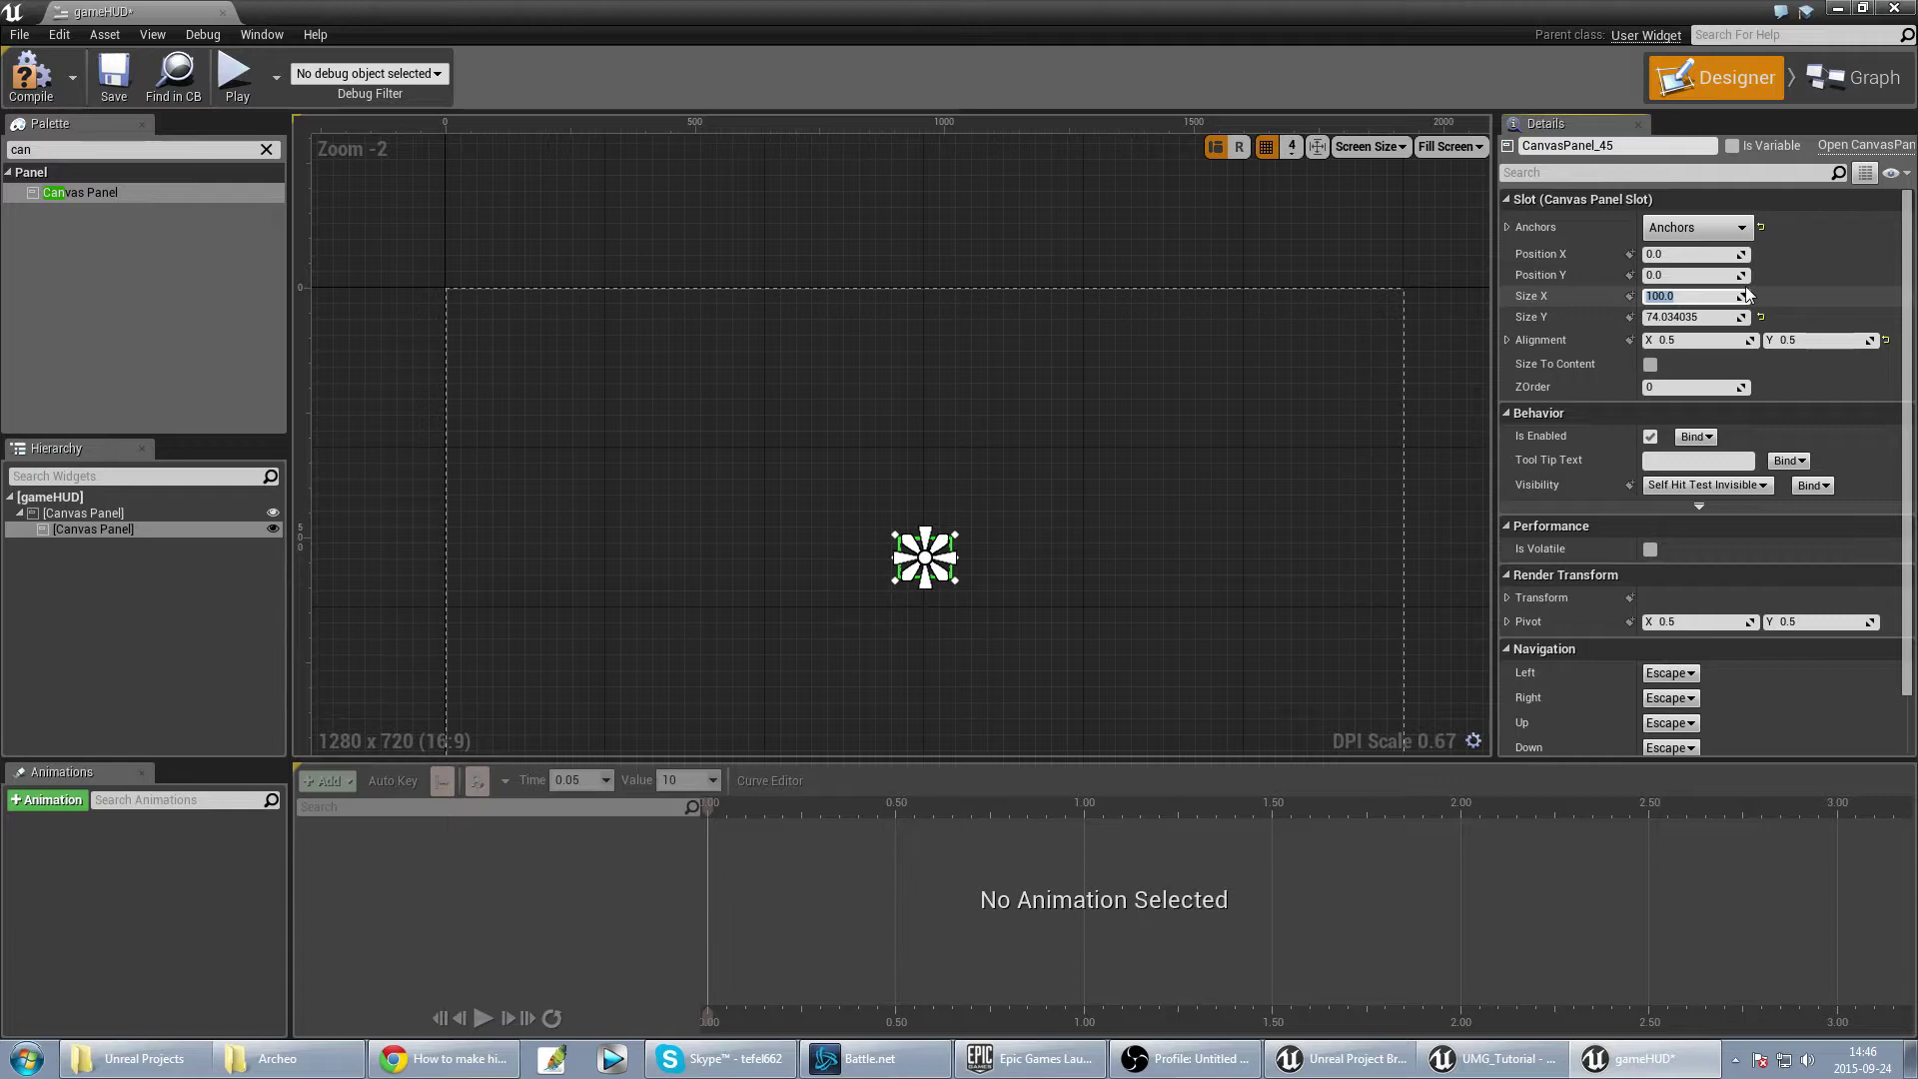
type("600")
key("Tab")
type("600")
key("Return")
key("ctrl+s")
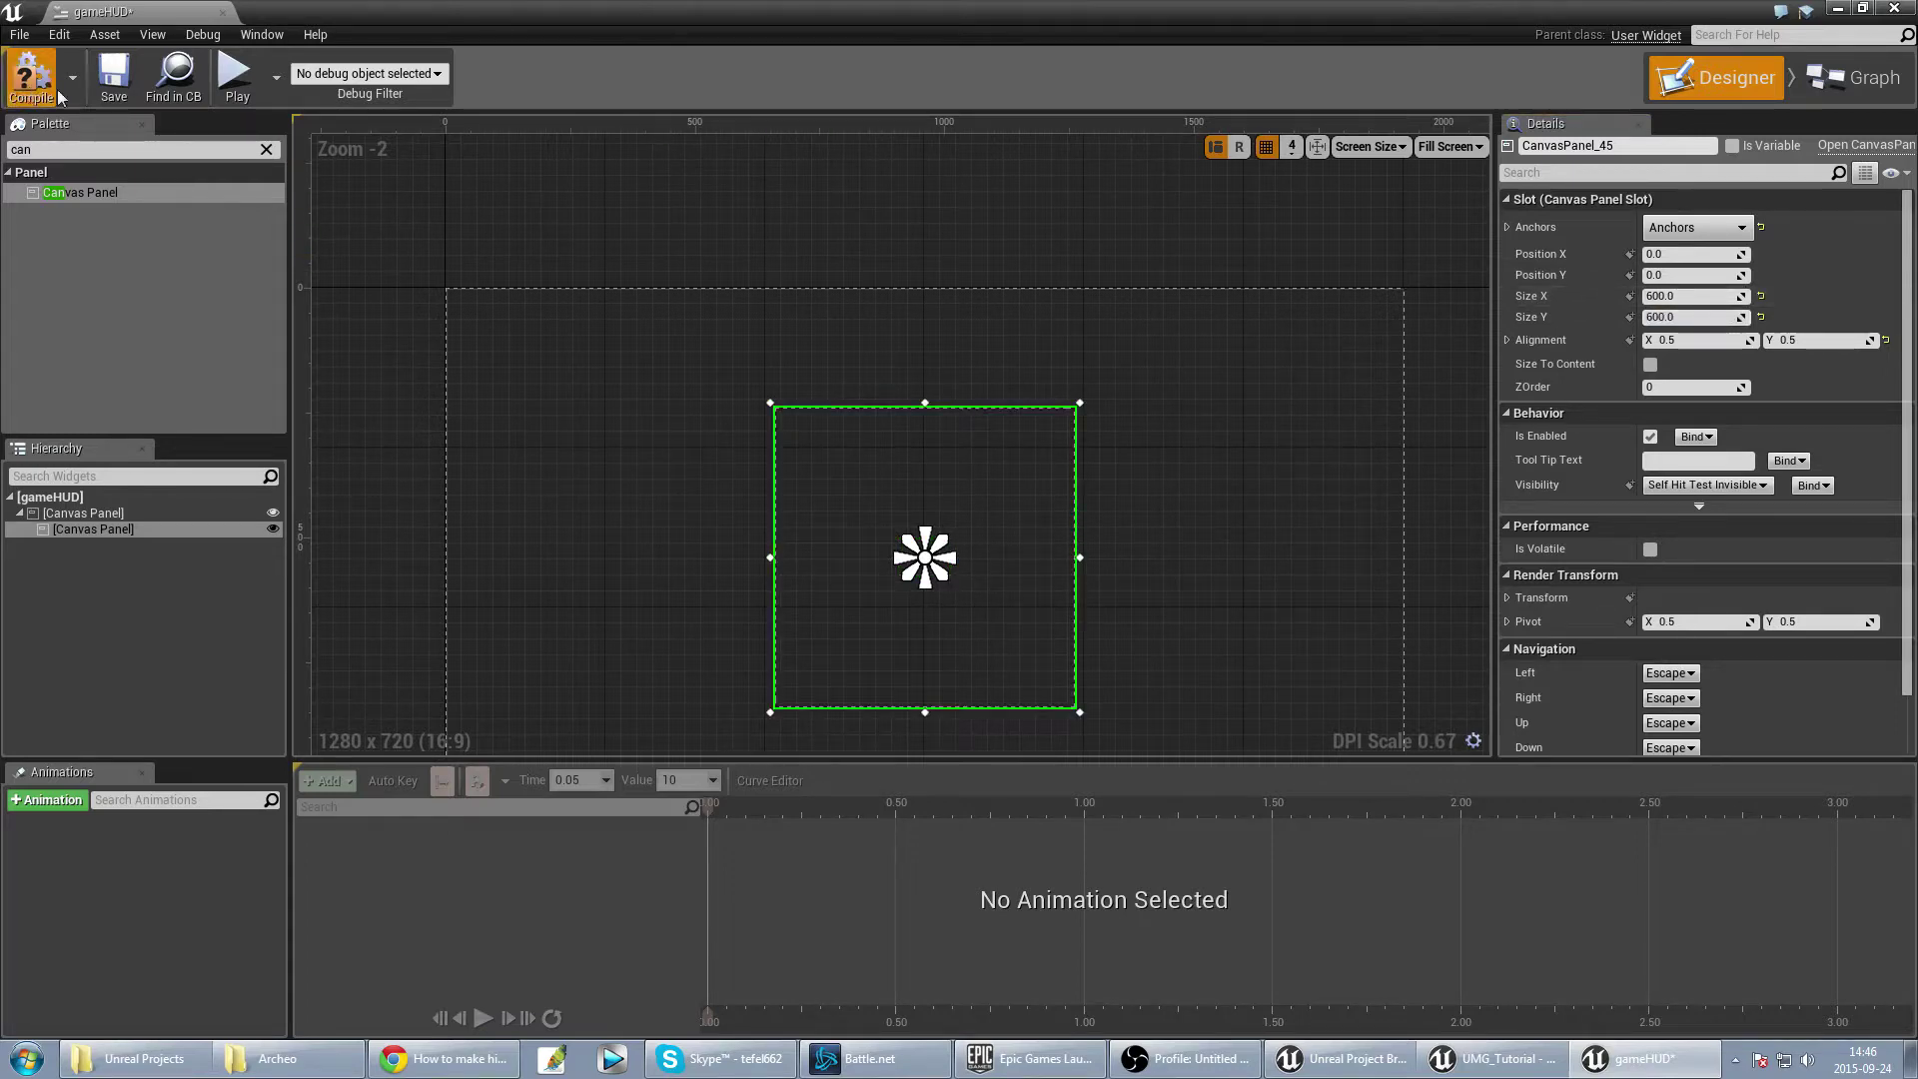
double_click(60, 149)
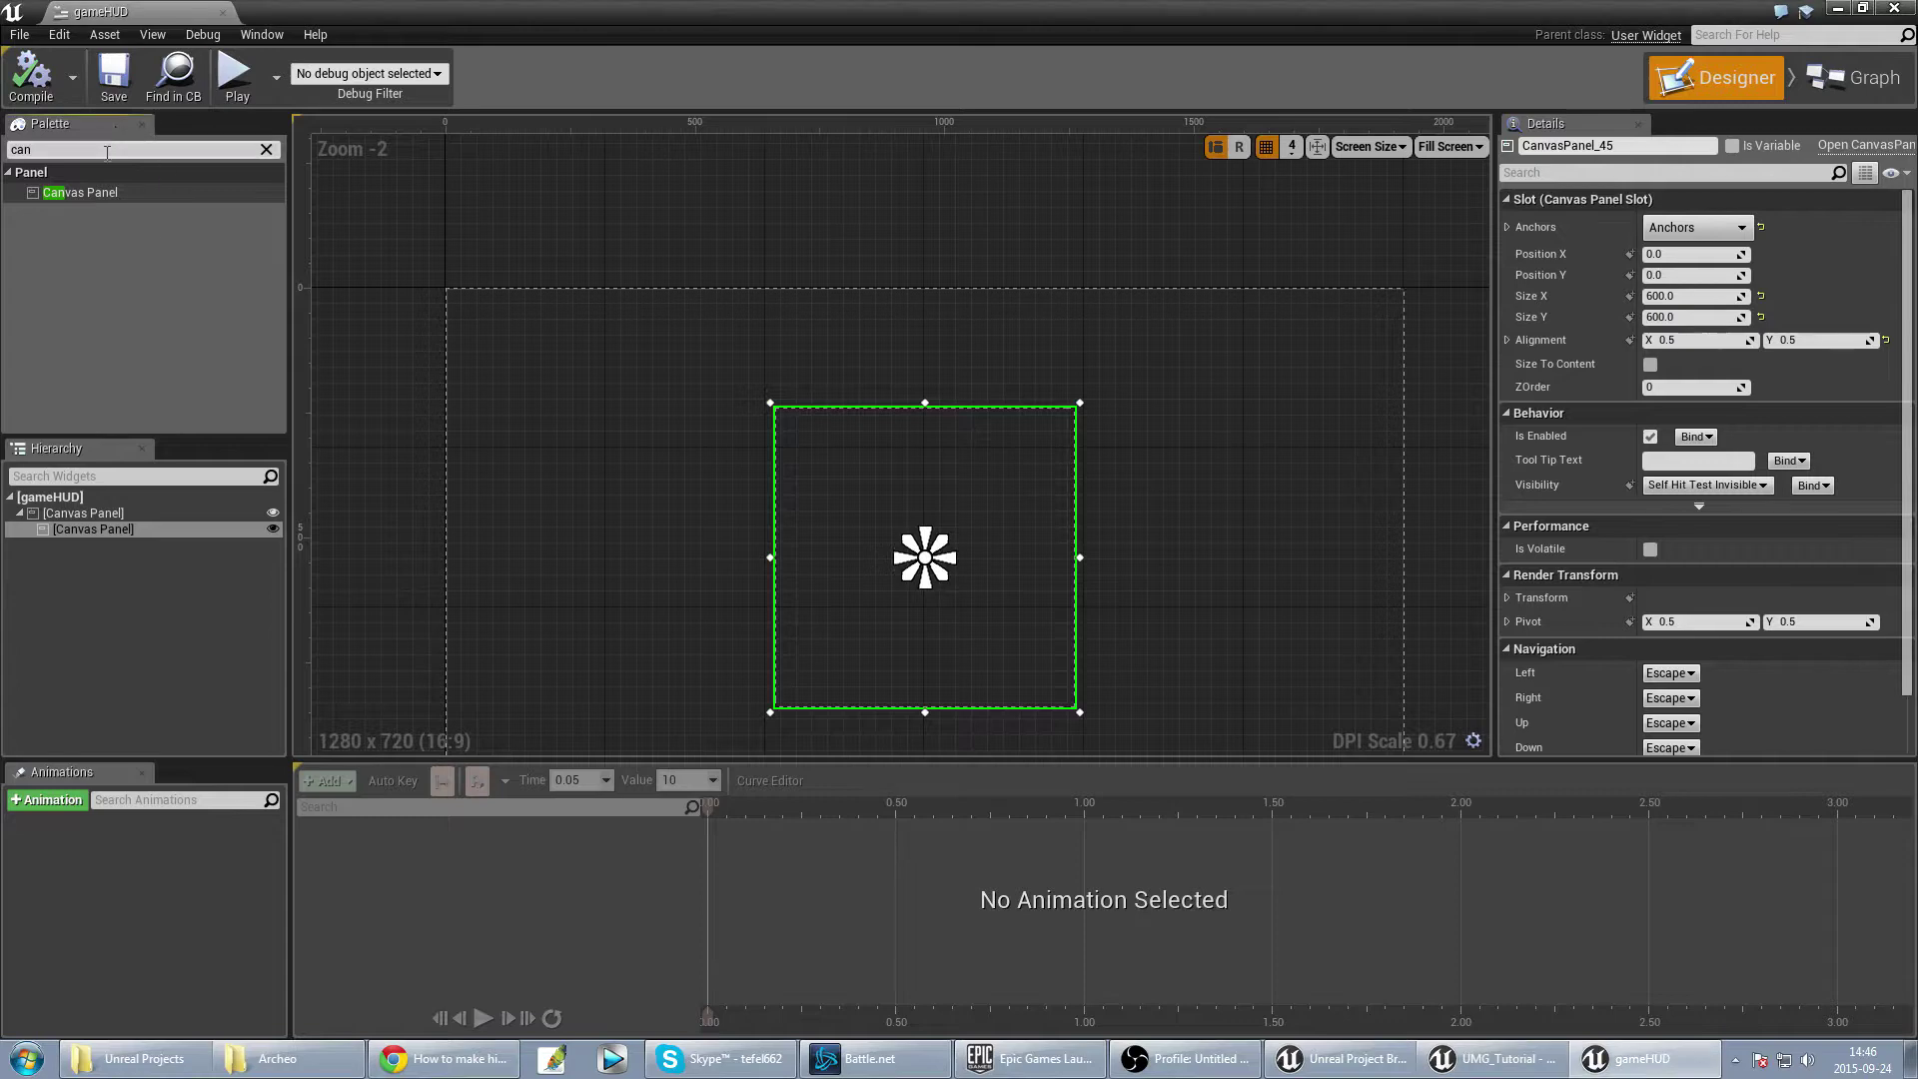
Step: Add a Text widget to the inner panel reading 'Settings', centre-justified
type("text")
left_click_drag(55, 192, 896, 435)
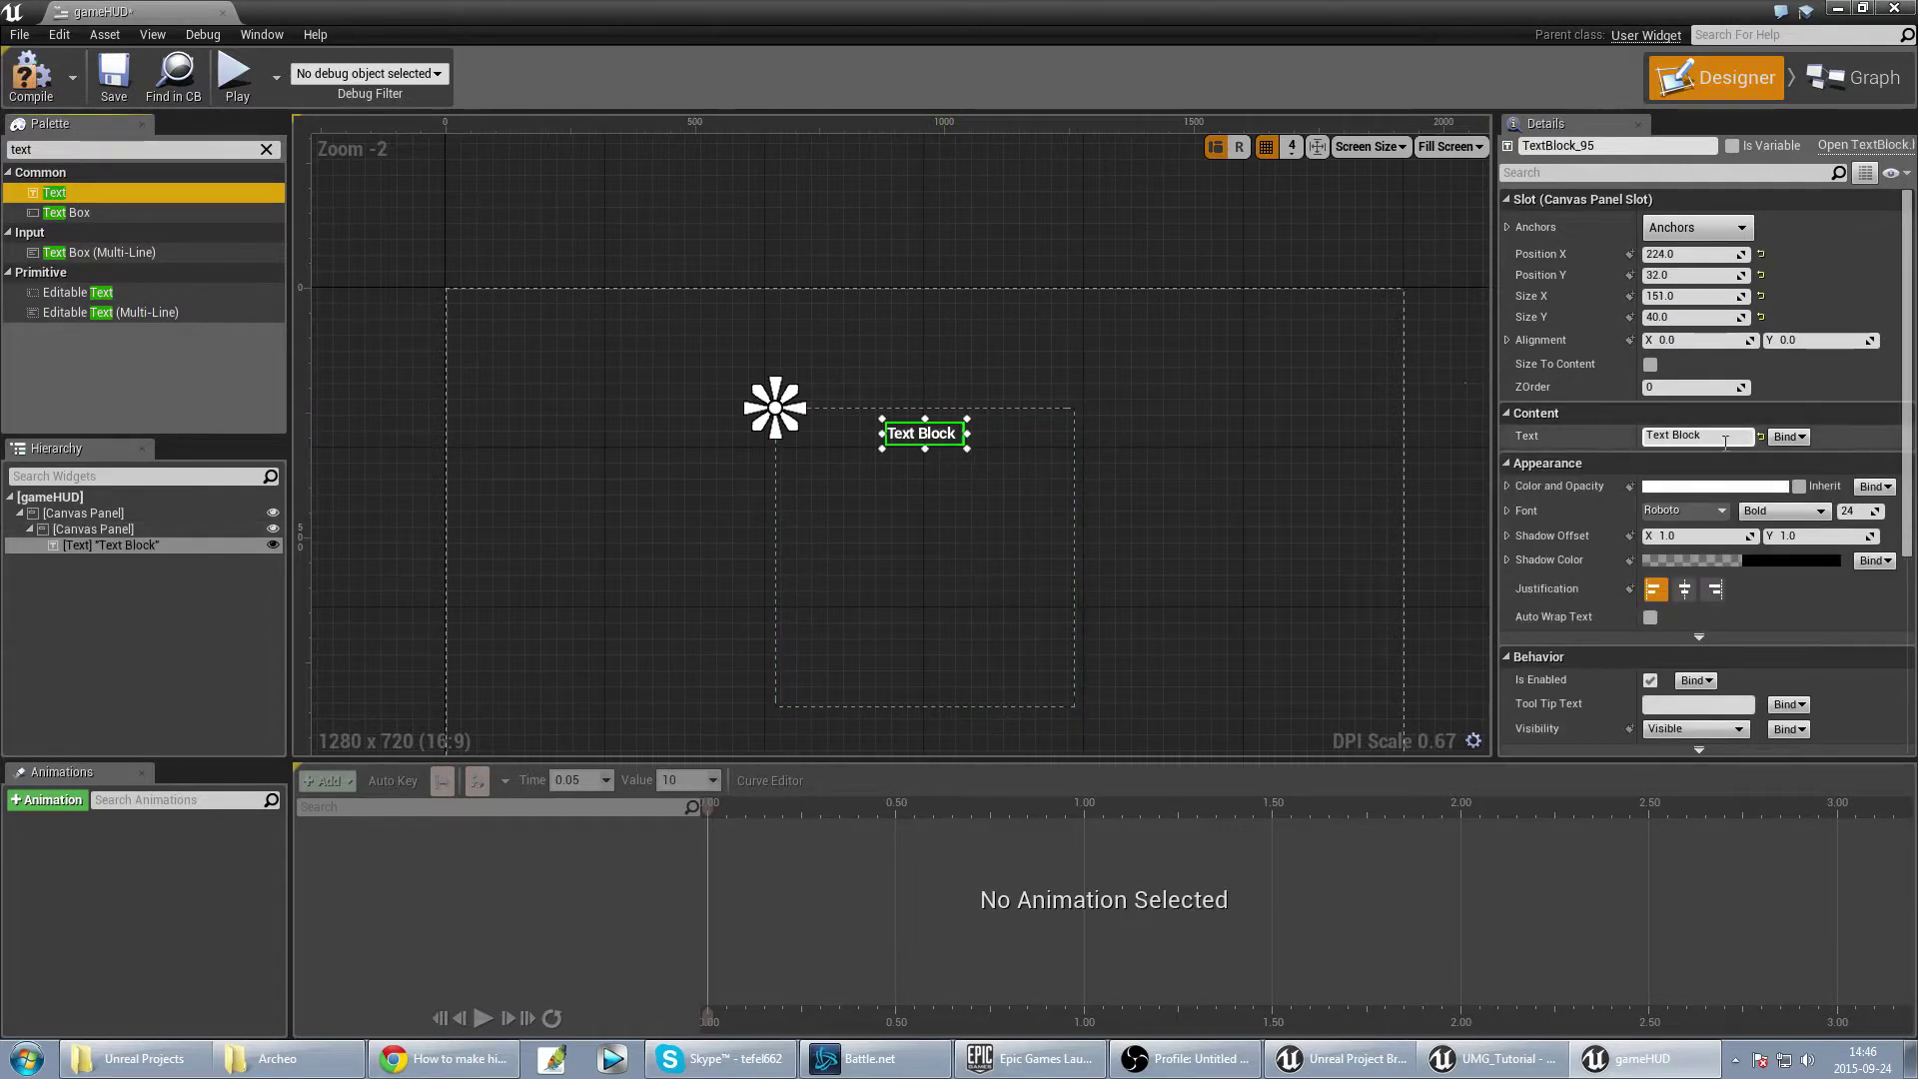
type("Settings")
key("Return")
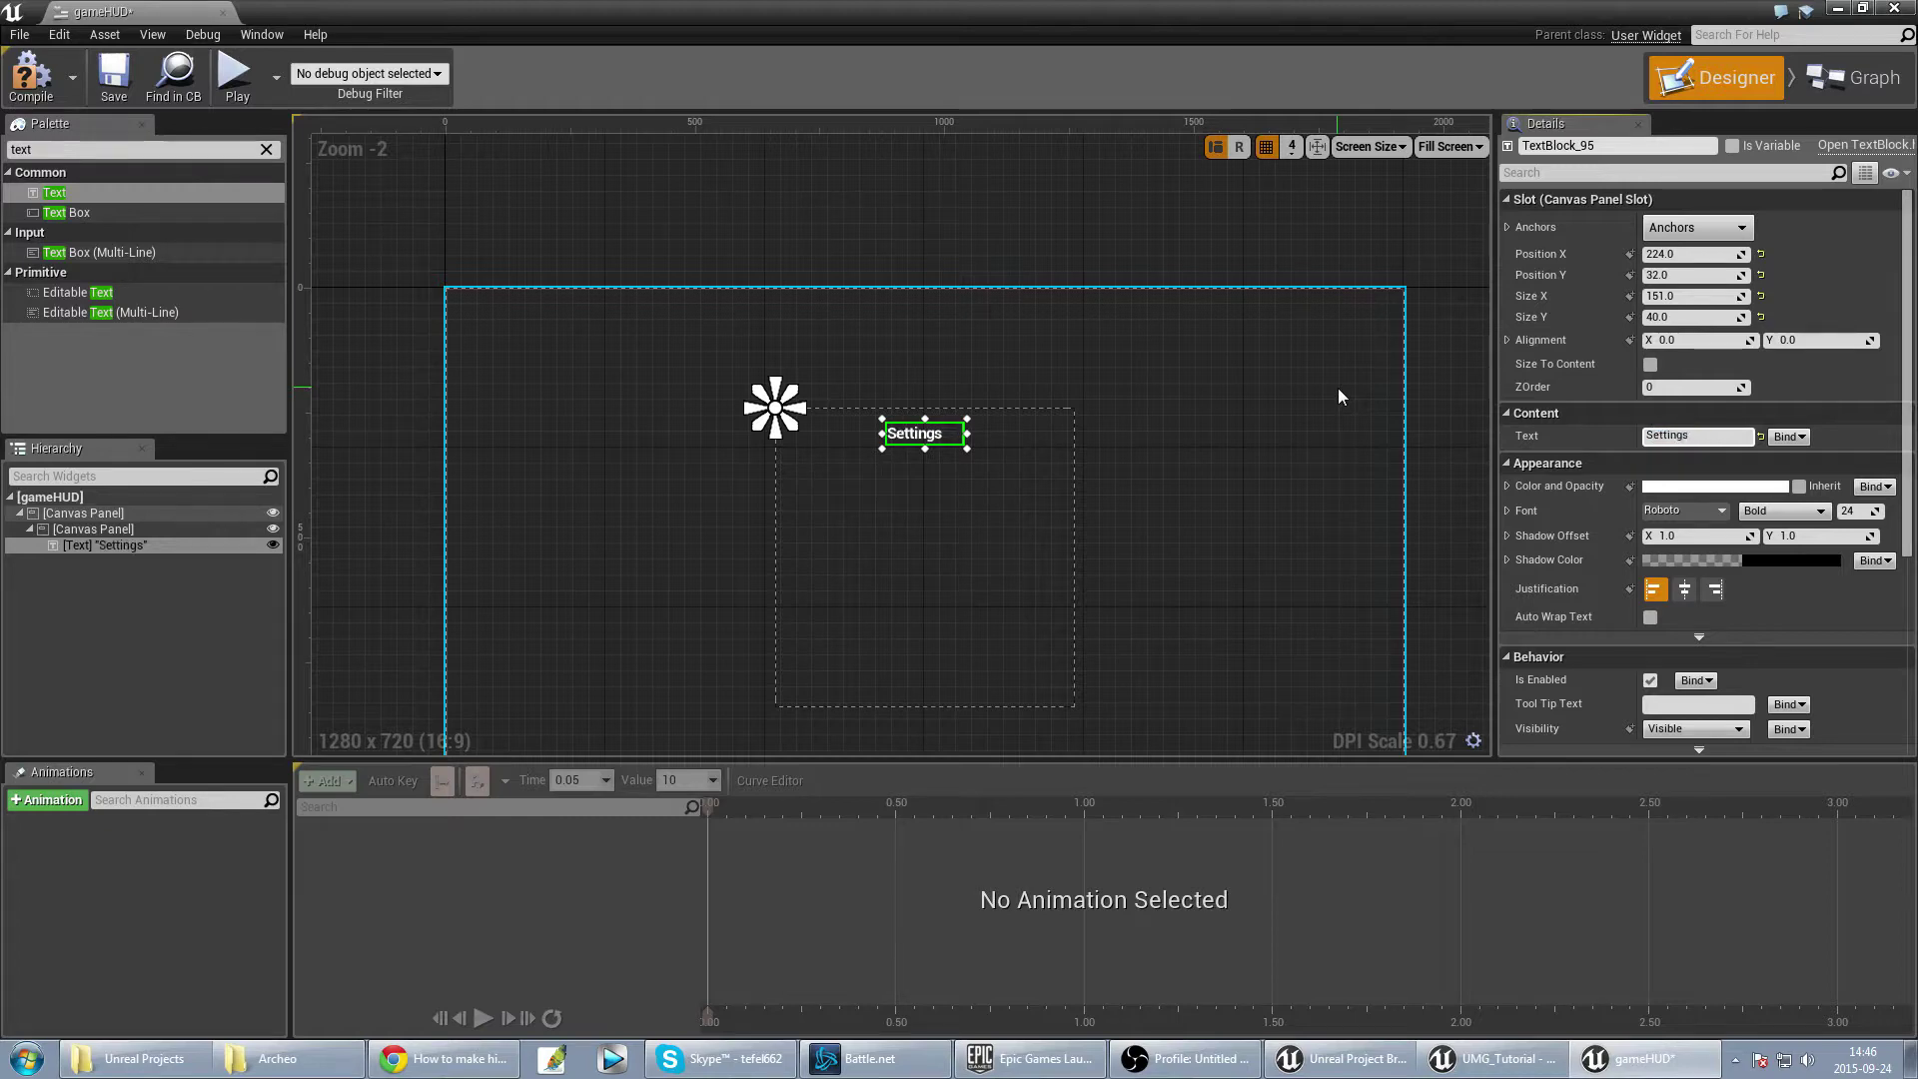
left_click(1684, 588)
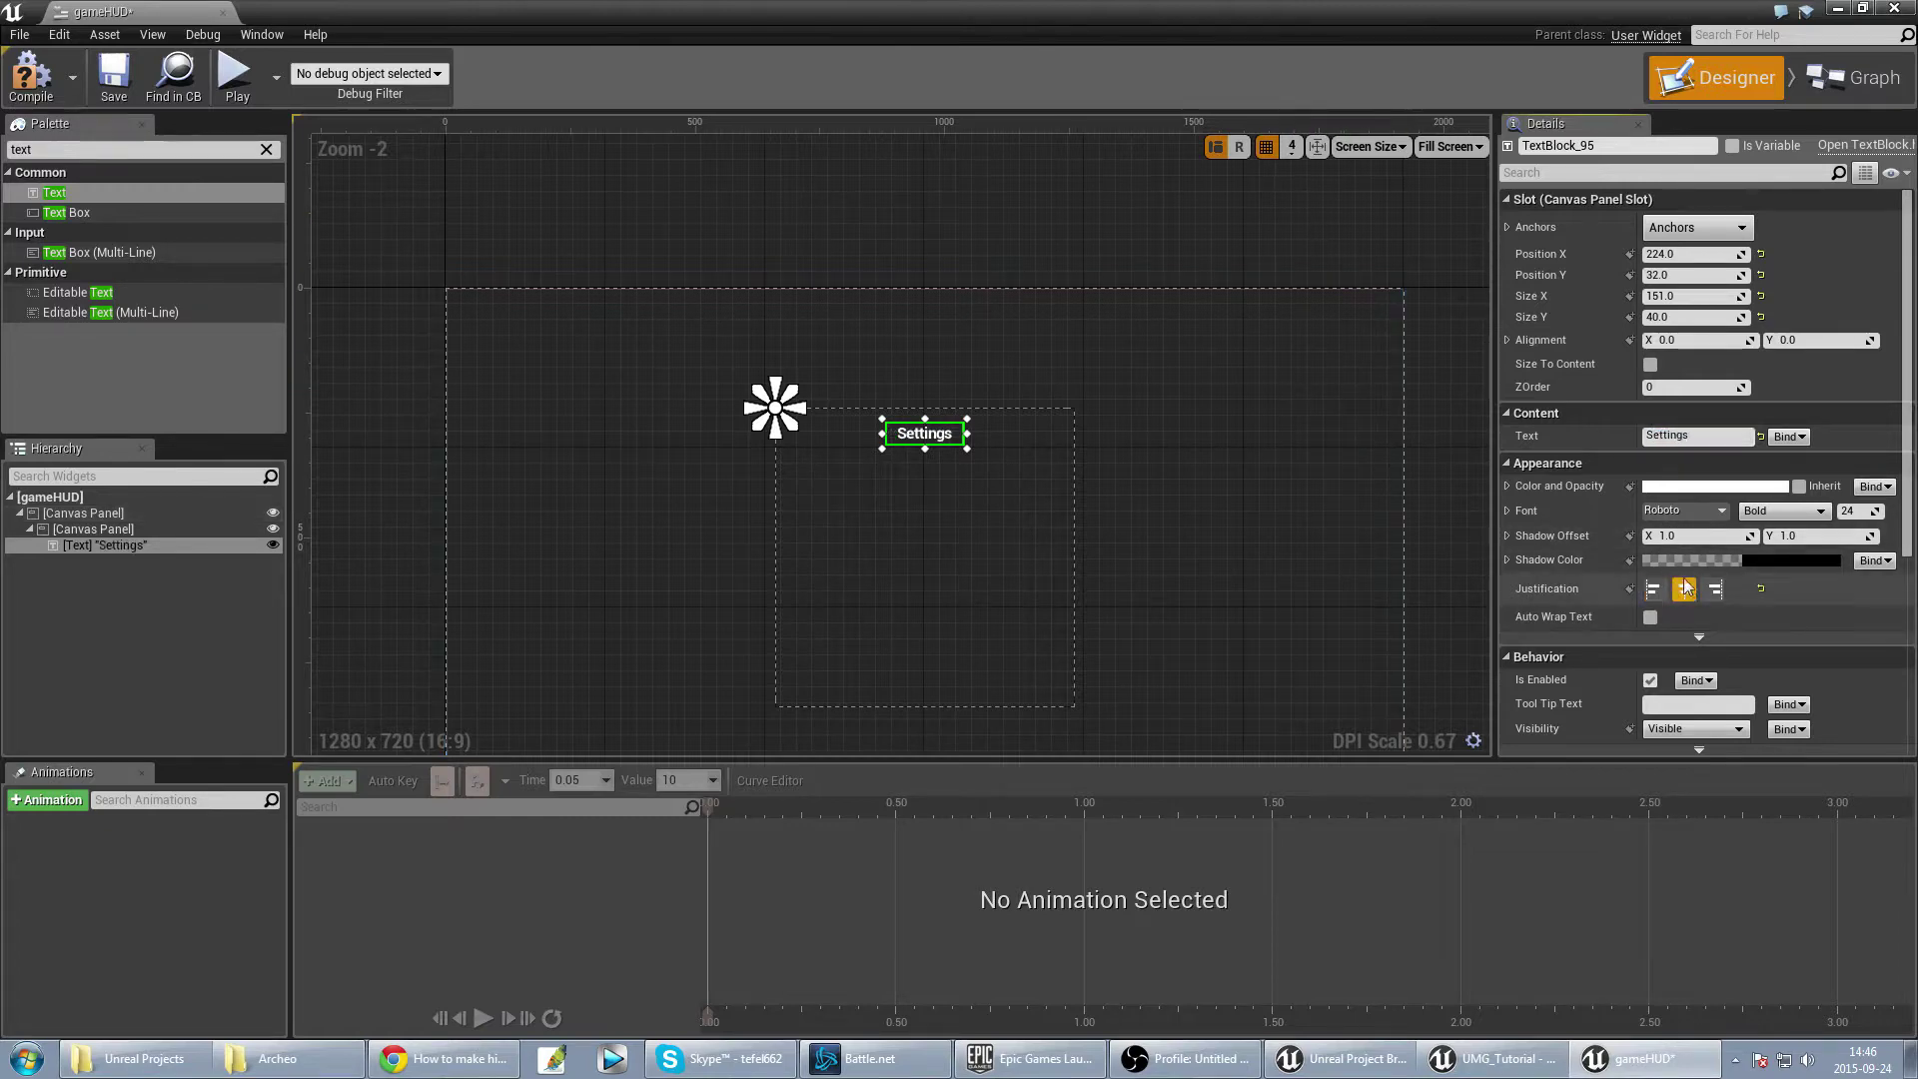
Step: Anchor the title to stretch horizontally with left and right offsets 0, then compile and save
left_click(1698, 228)
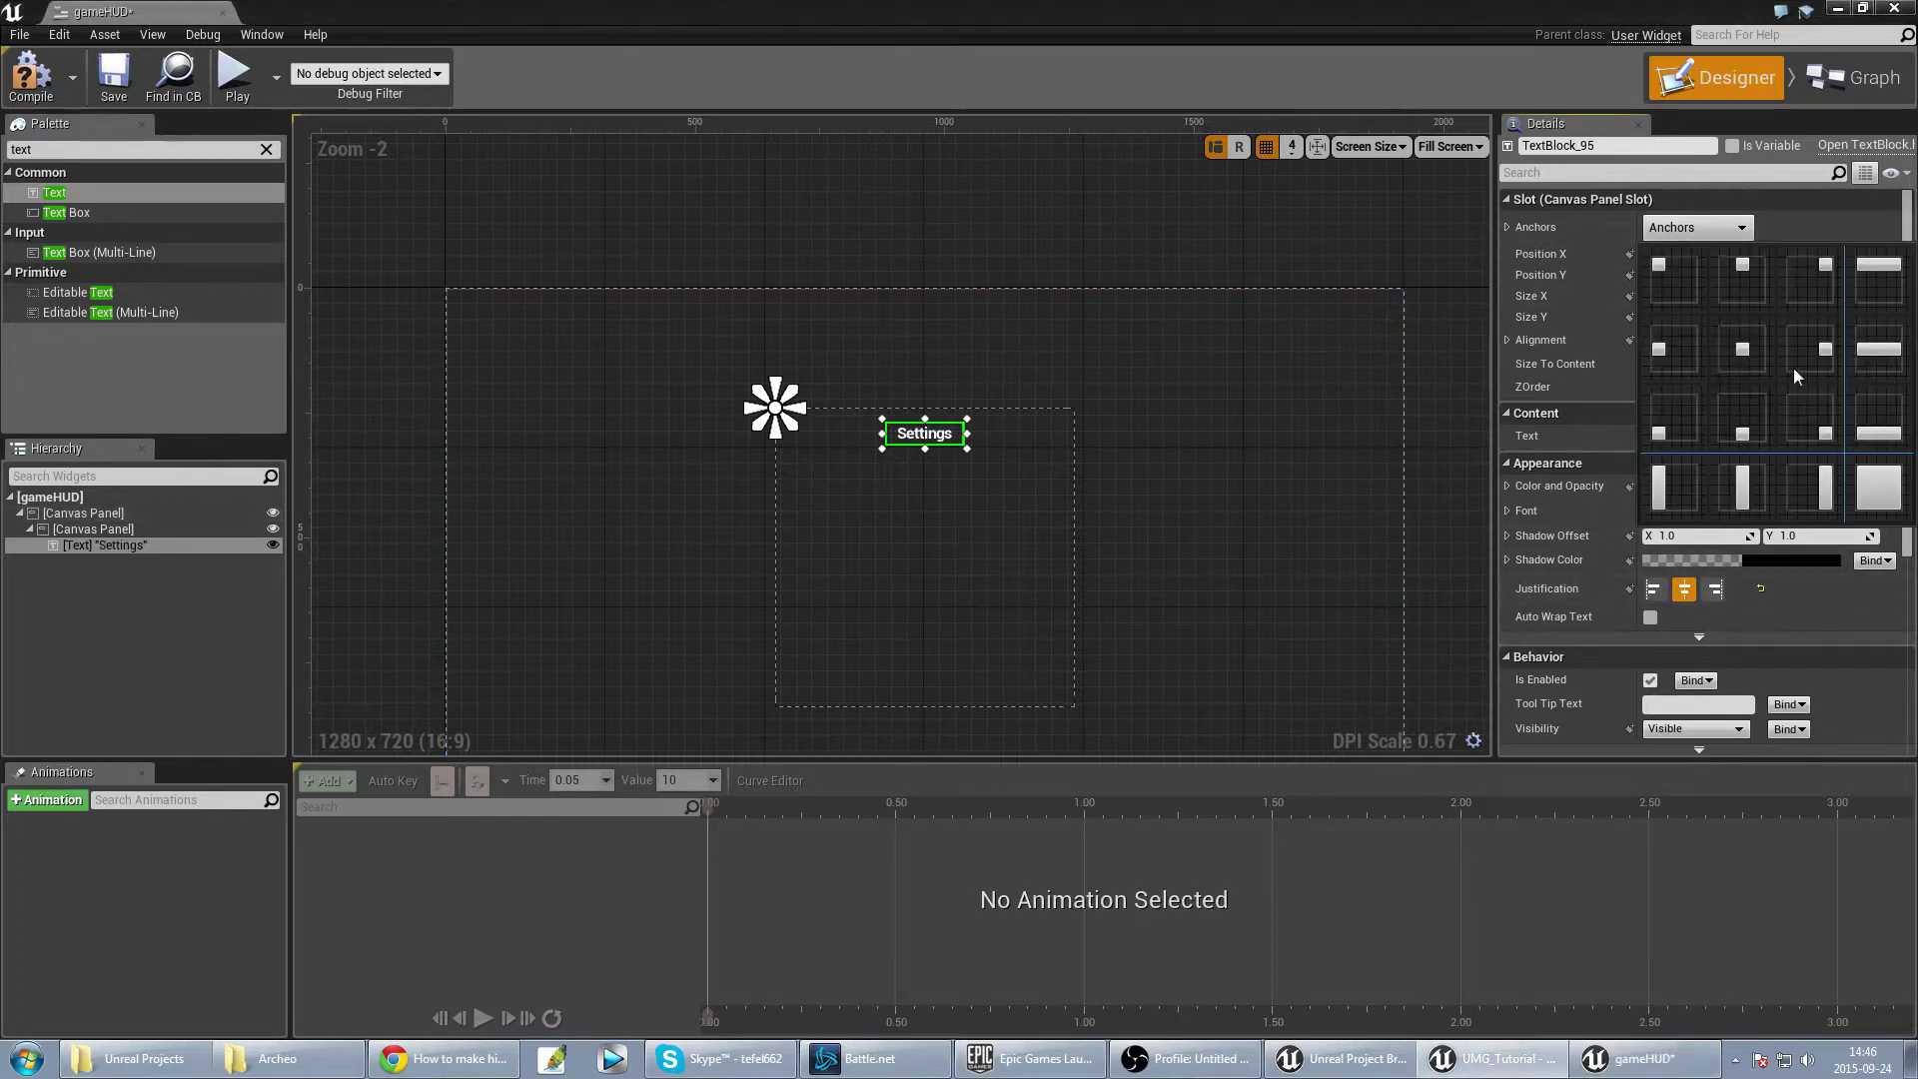
left_click(1892, 365)
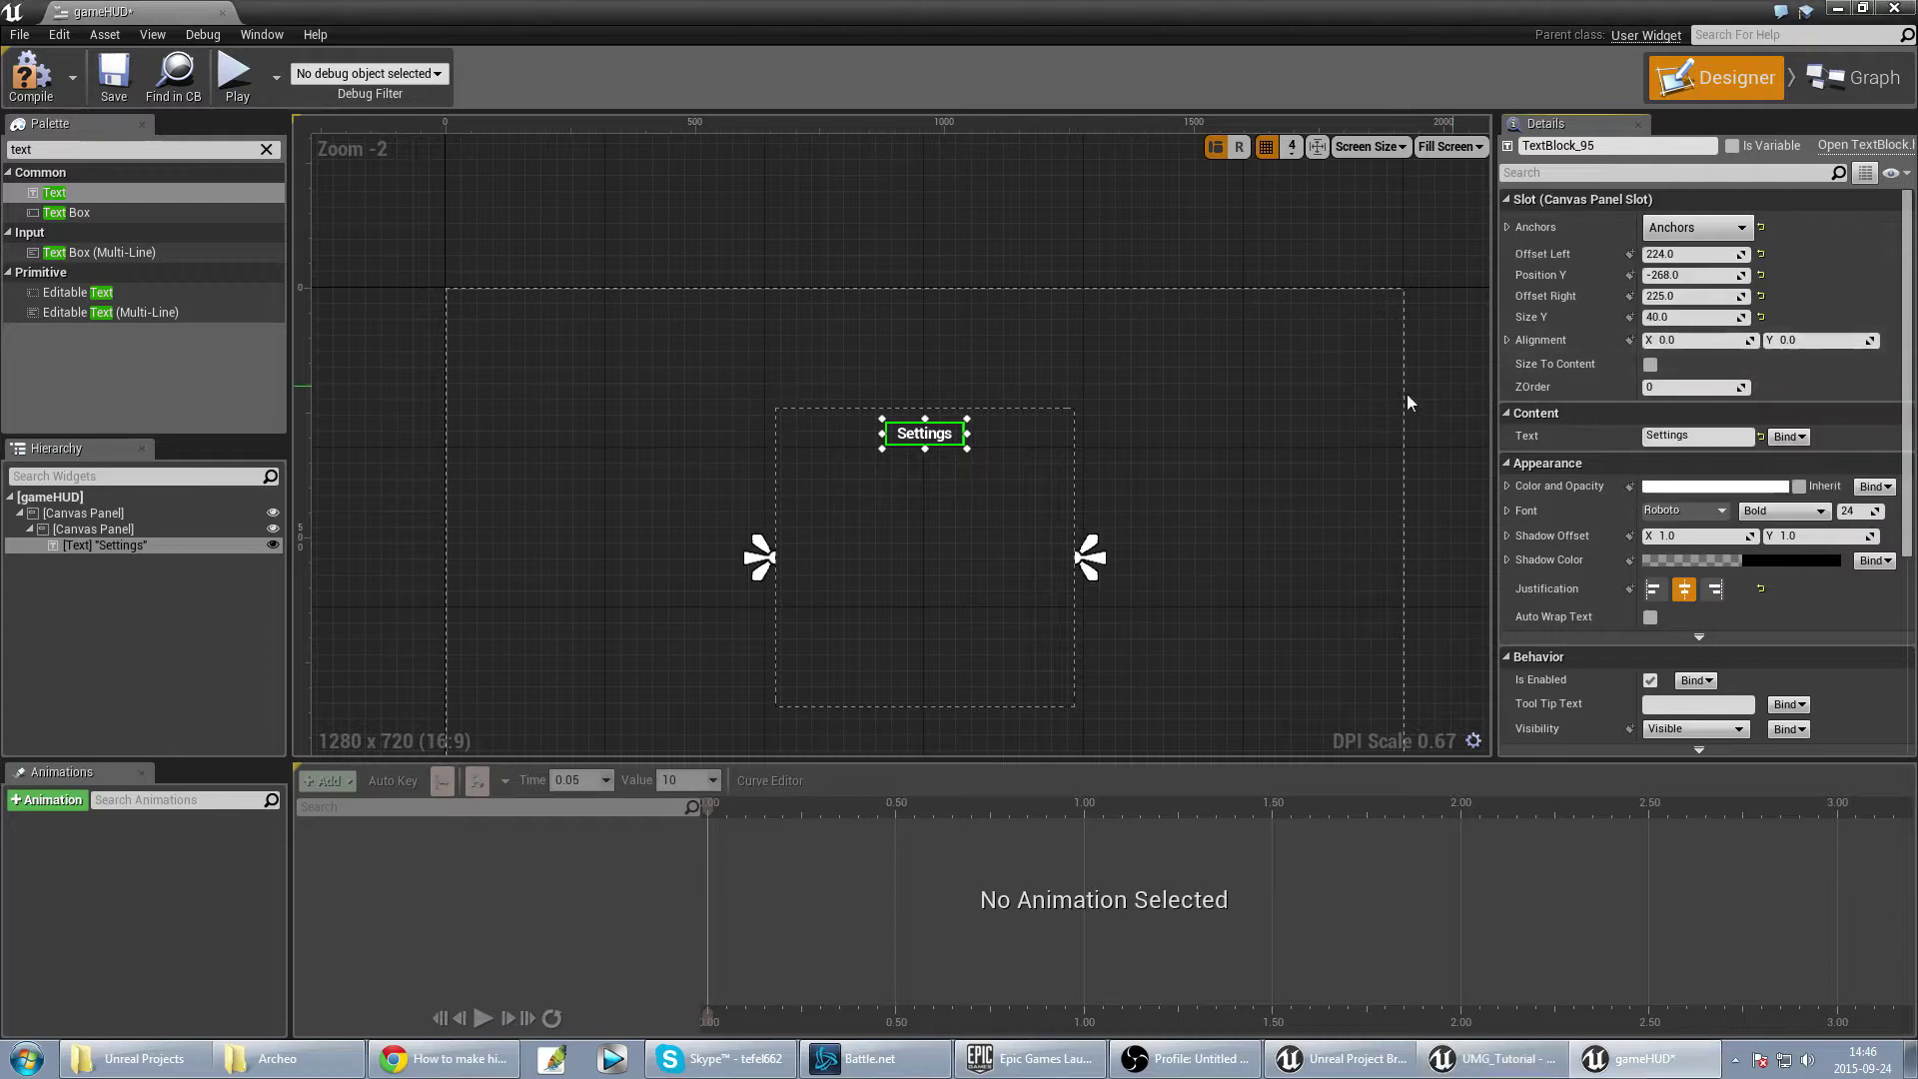
left_click(1699, 254)
type("0")
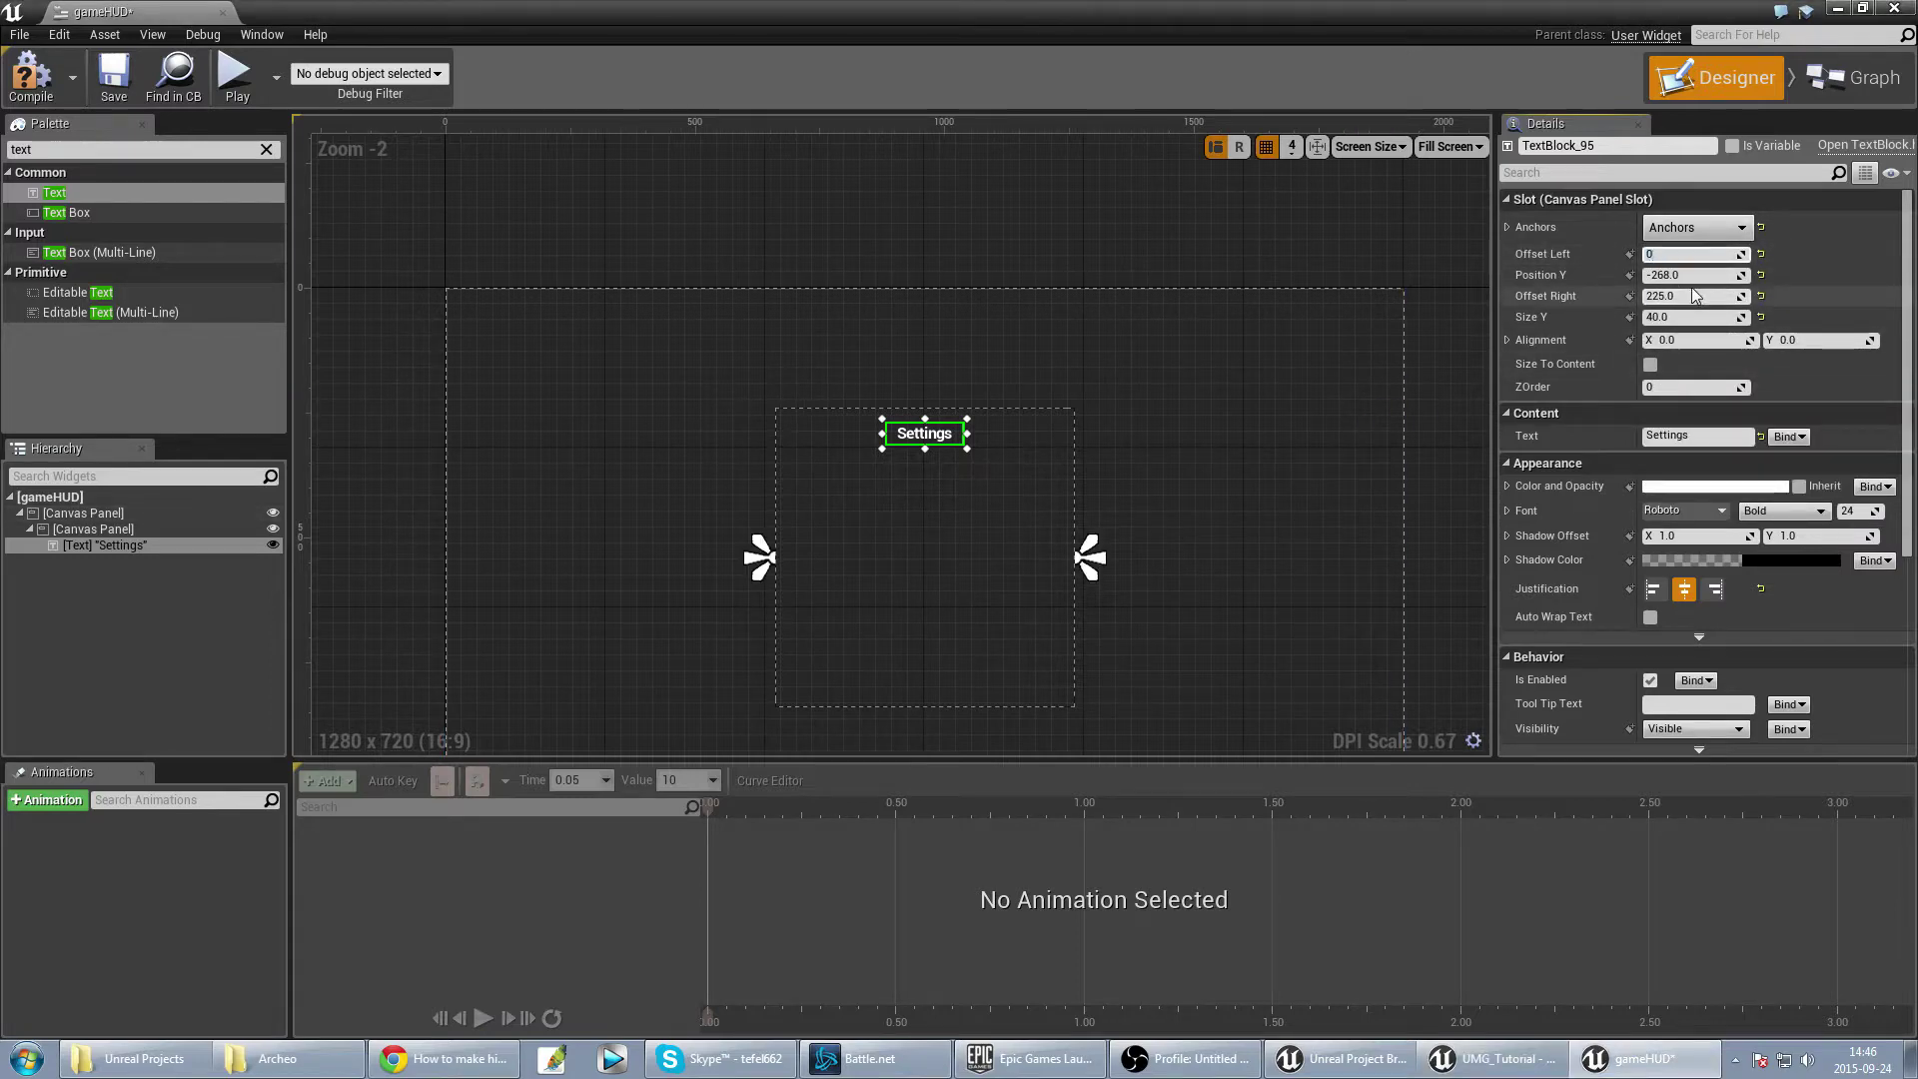
left_click(1699, 296)
type("0")
key("Return")
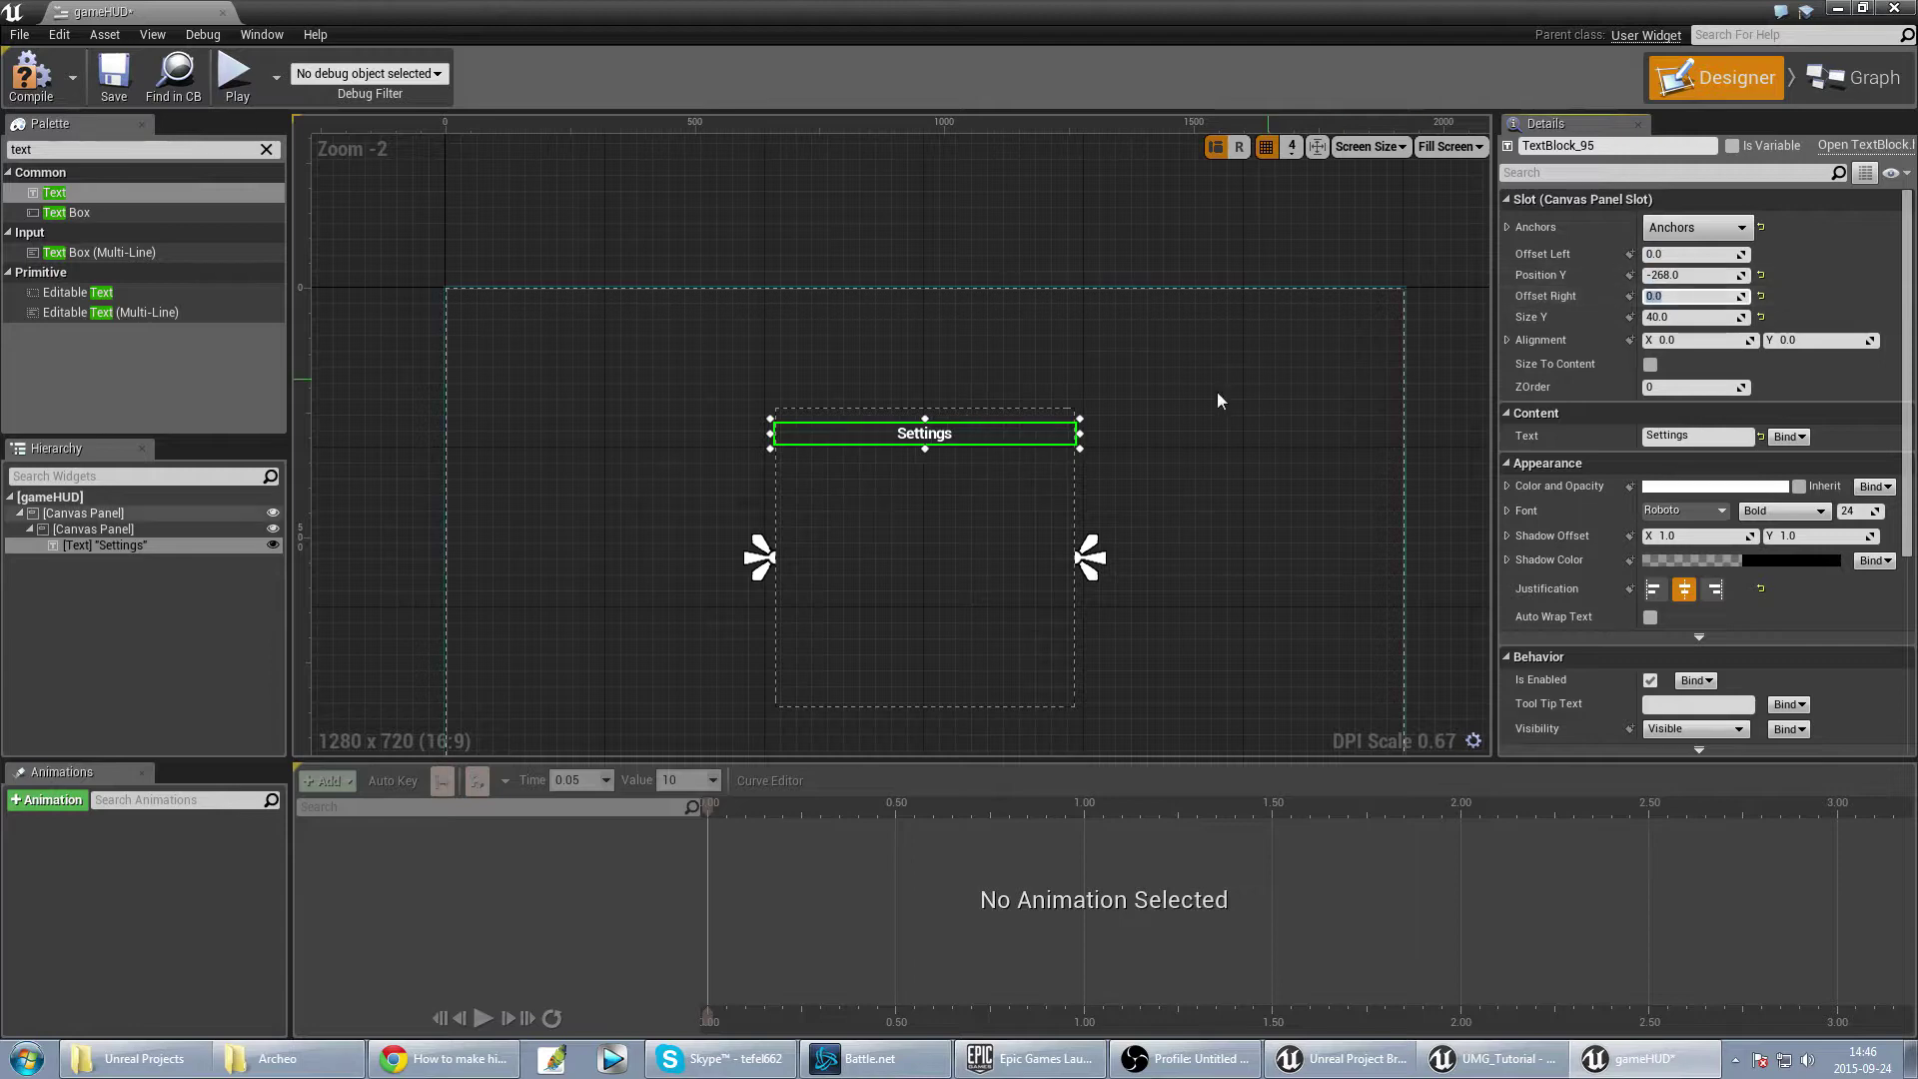
scroll(936, 447, "up", 3)
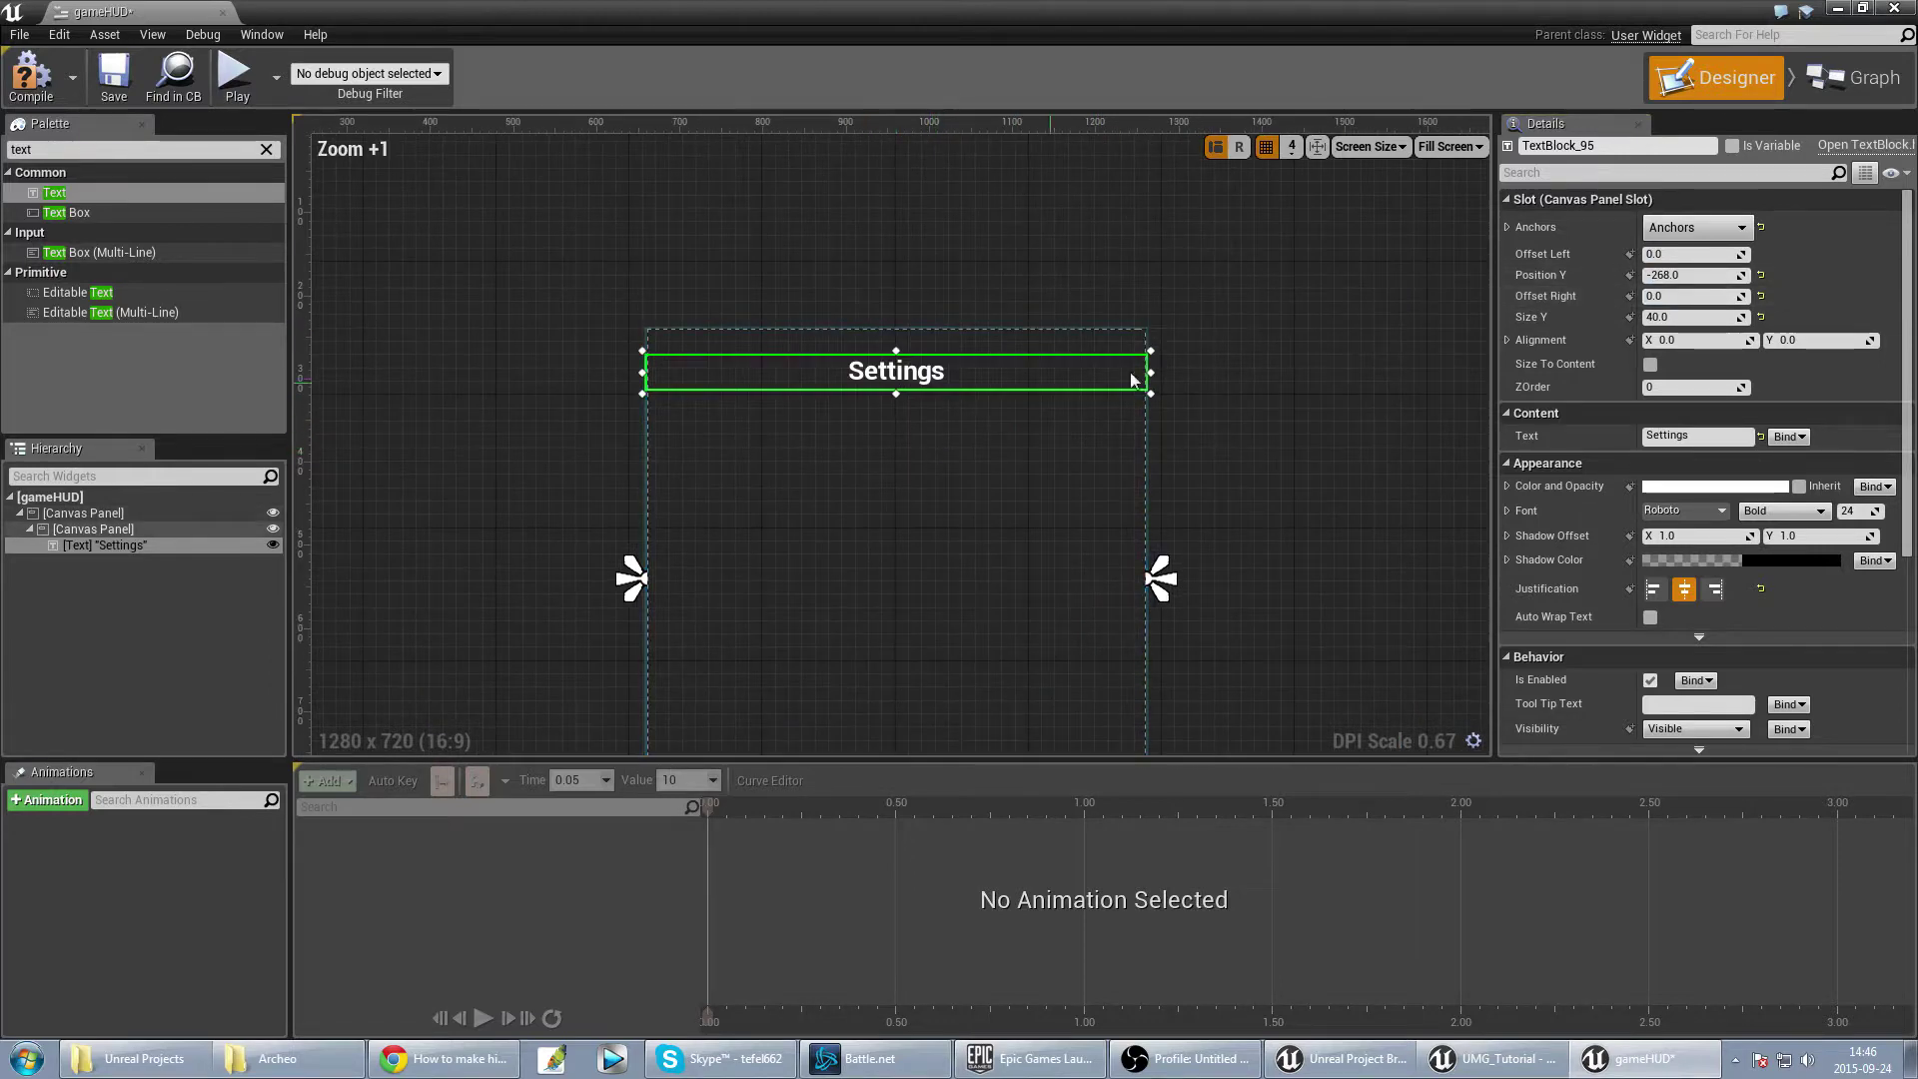
left_click(28, 80)
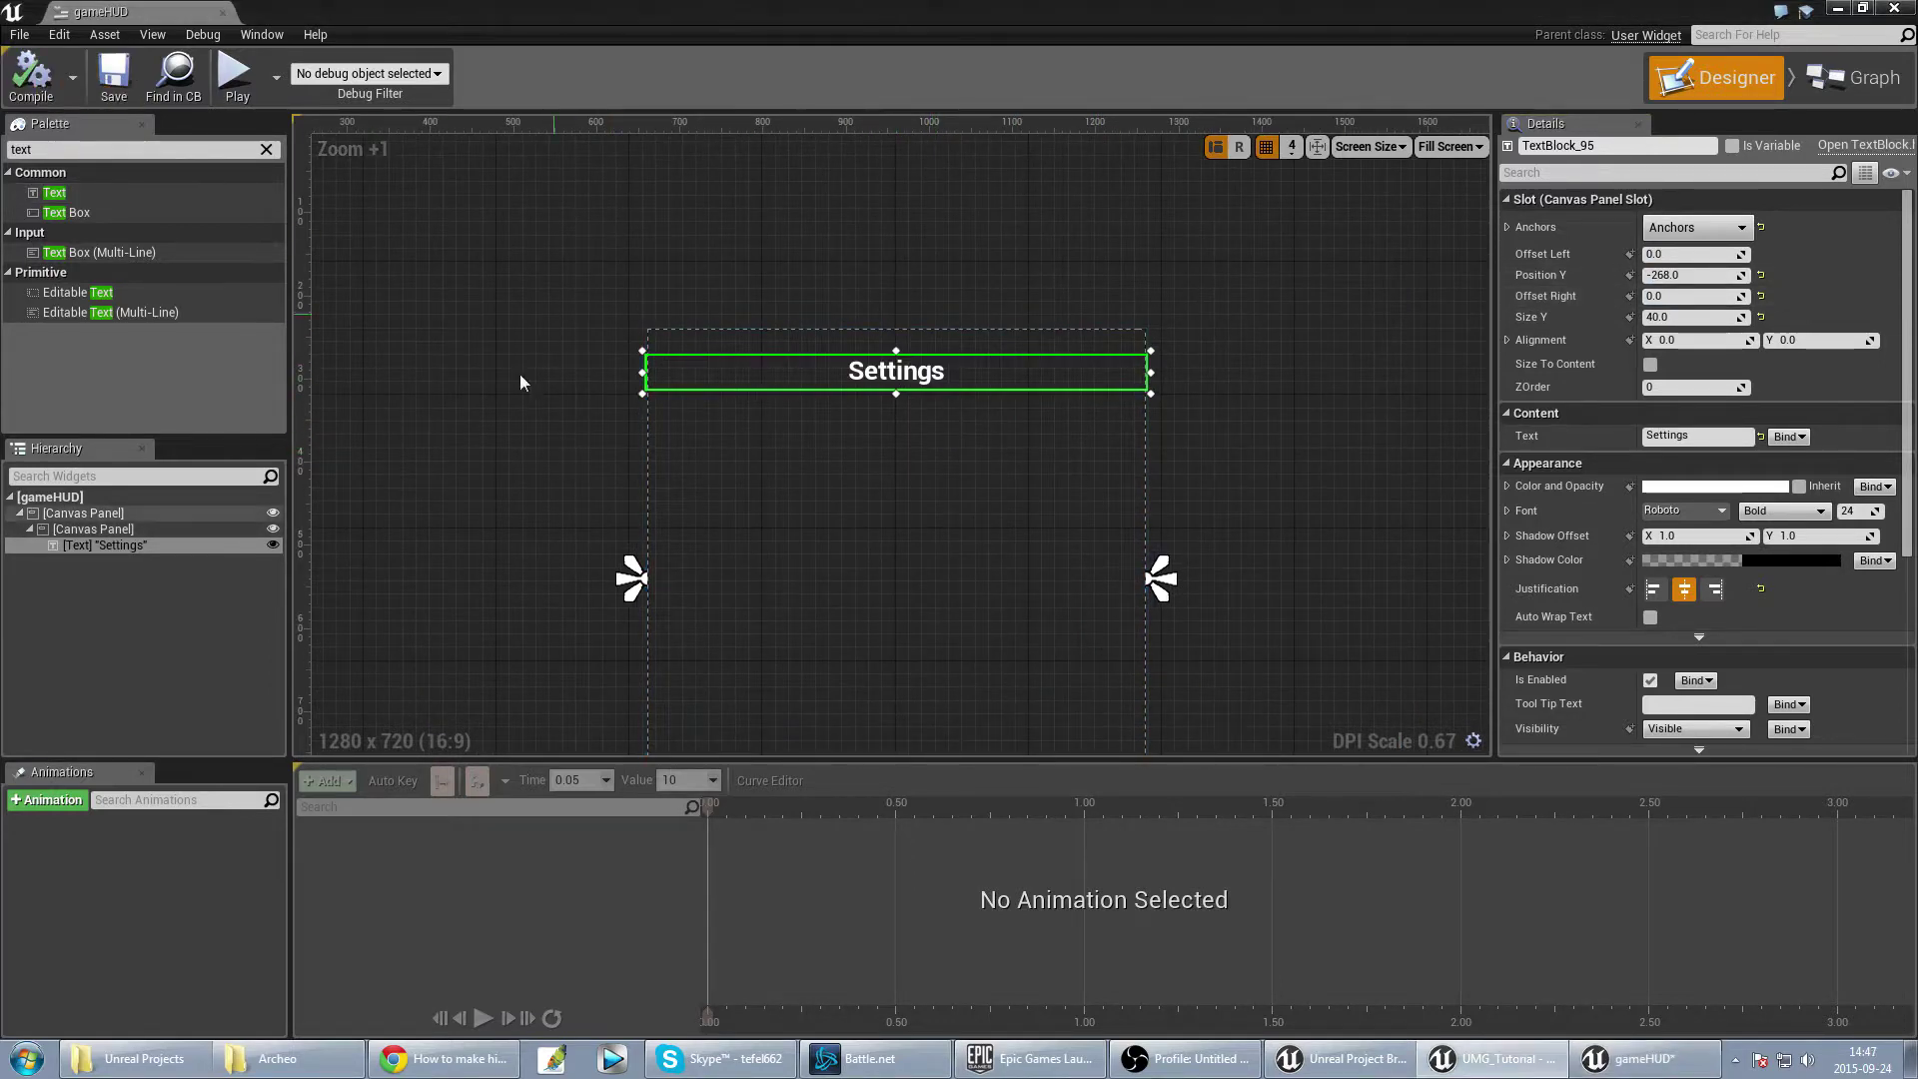
double_click(22, 149)
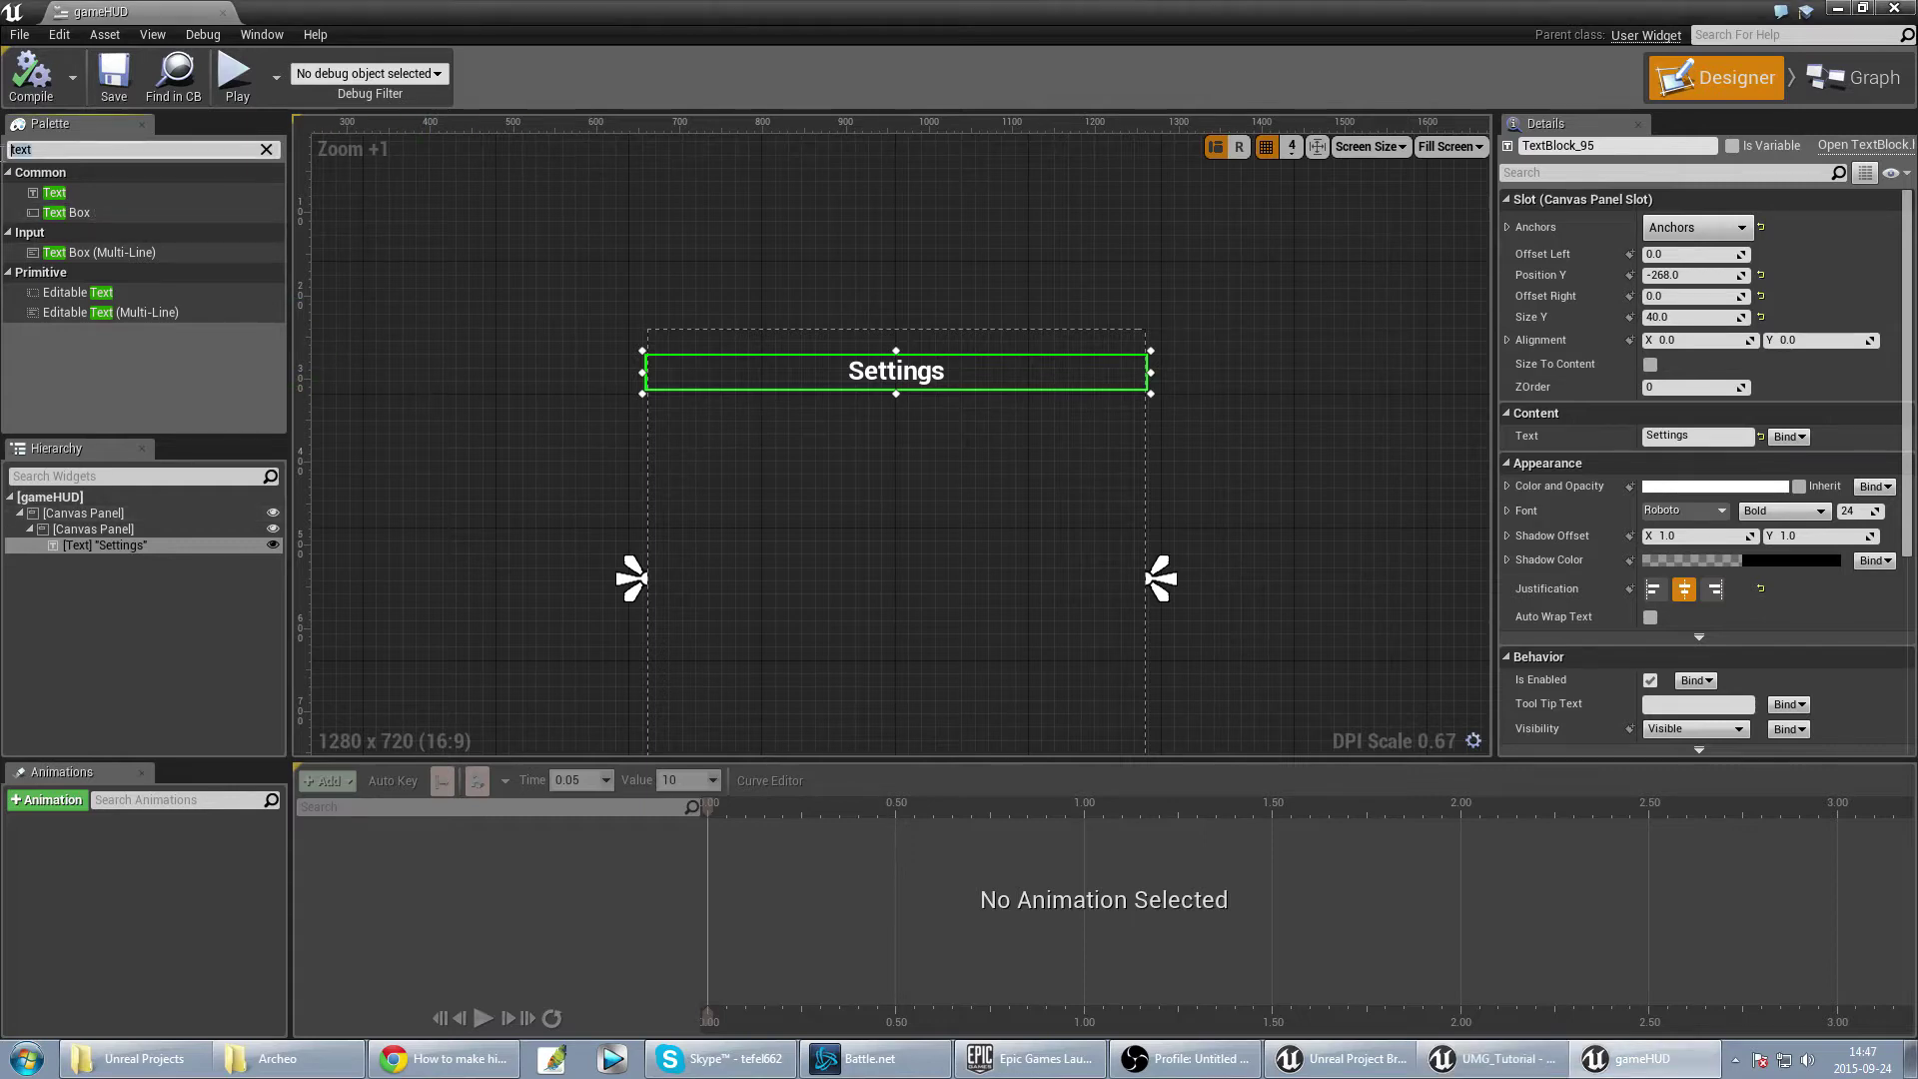
Step: Search the Palette for 'box' and place a Vertical Box in the panel below the Settings title
type("box")
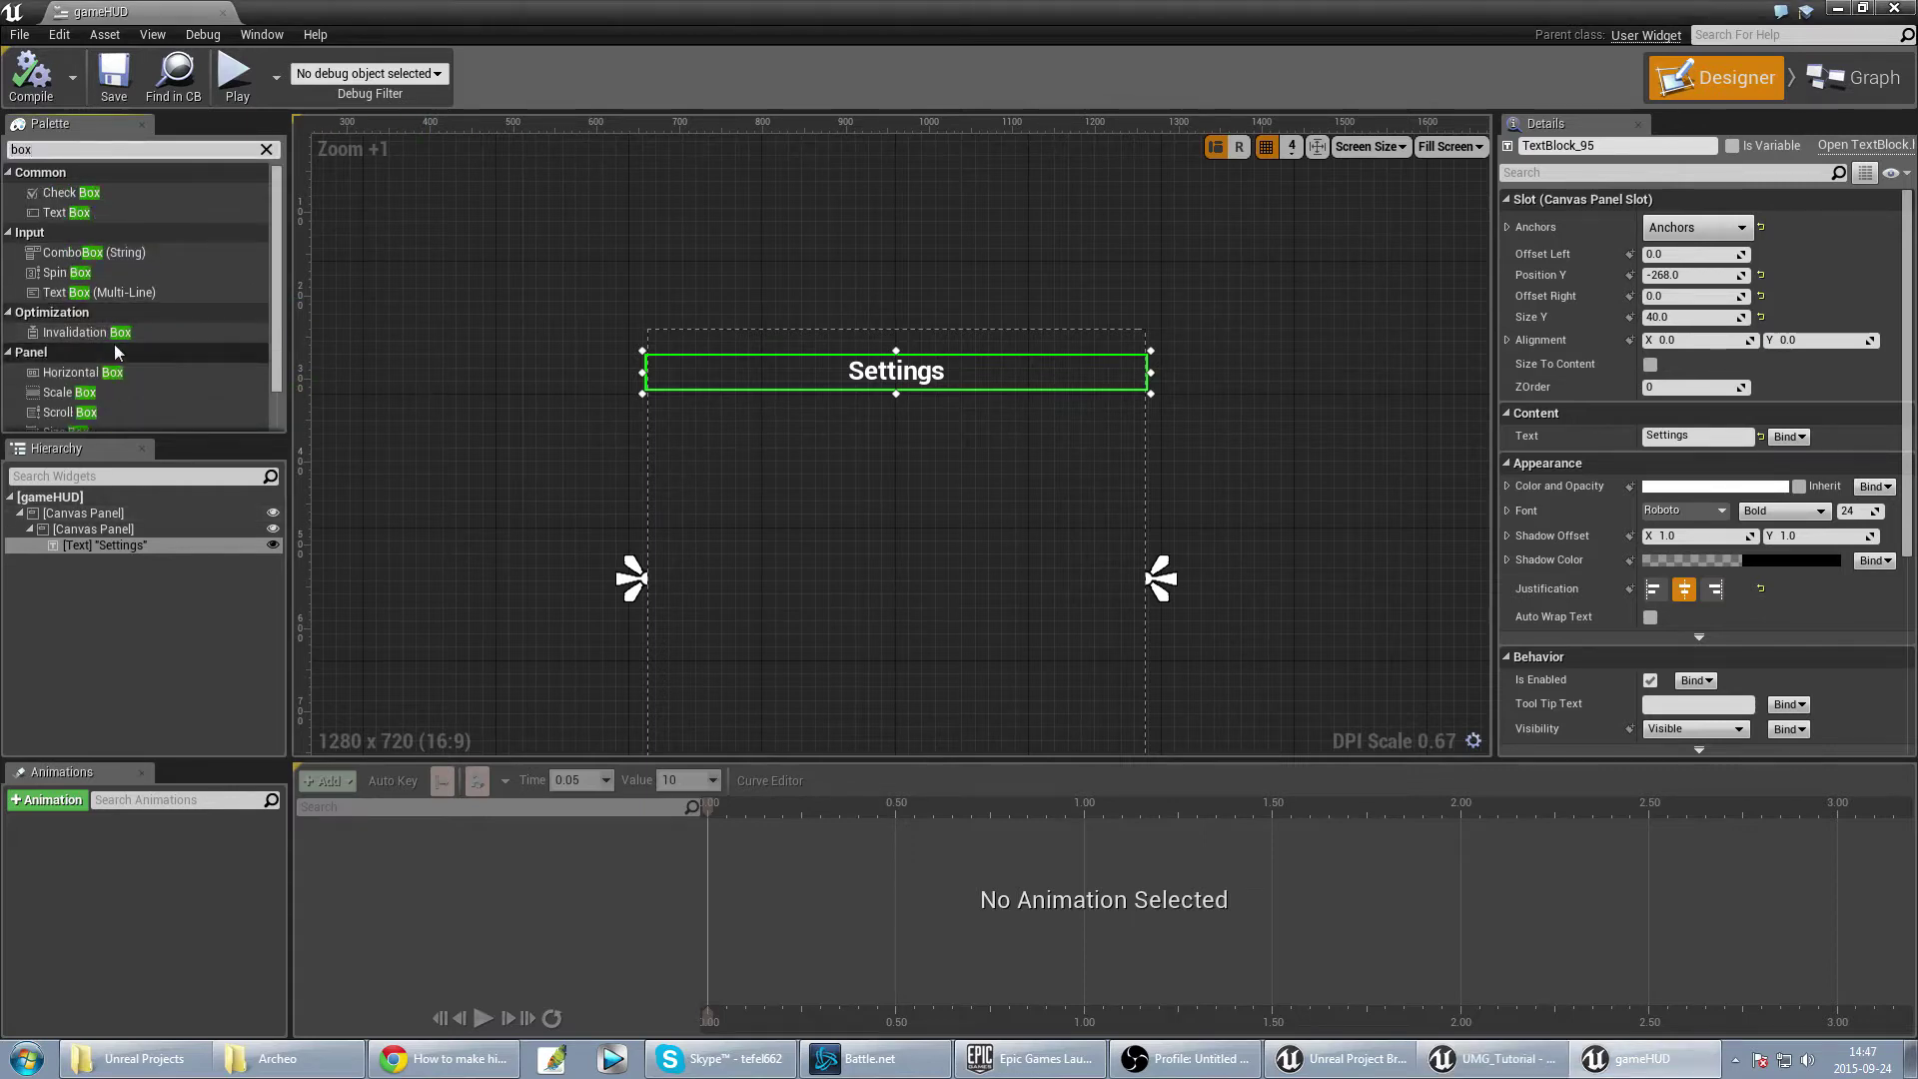
scroll(128, 345, "down", 2)
right_click_drag(883, 636, 873, 576)
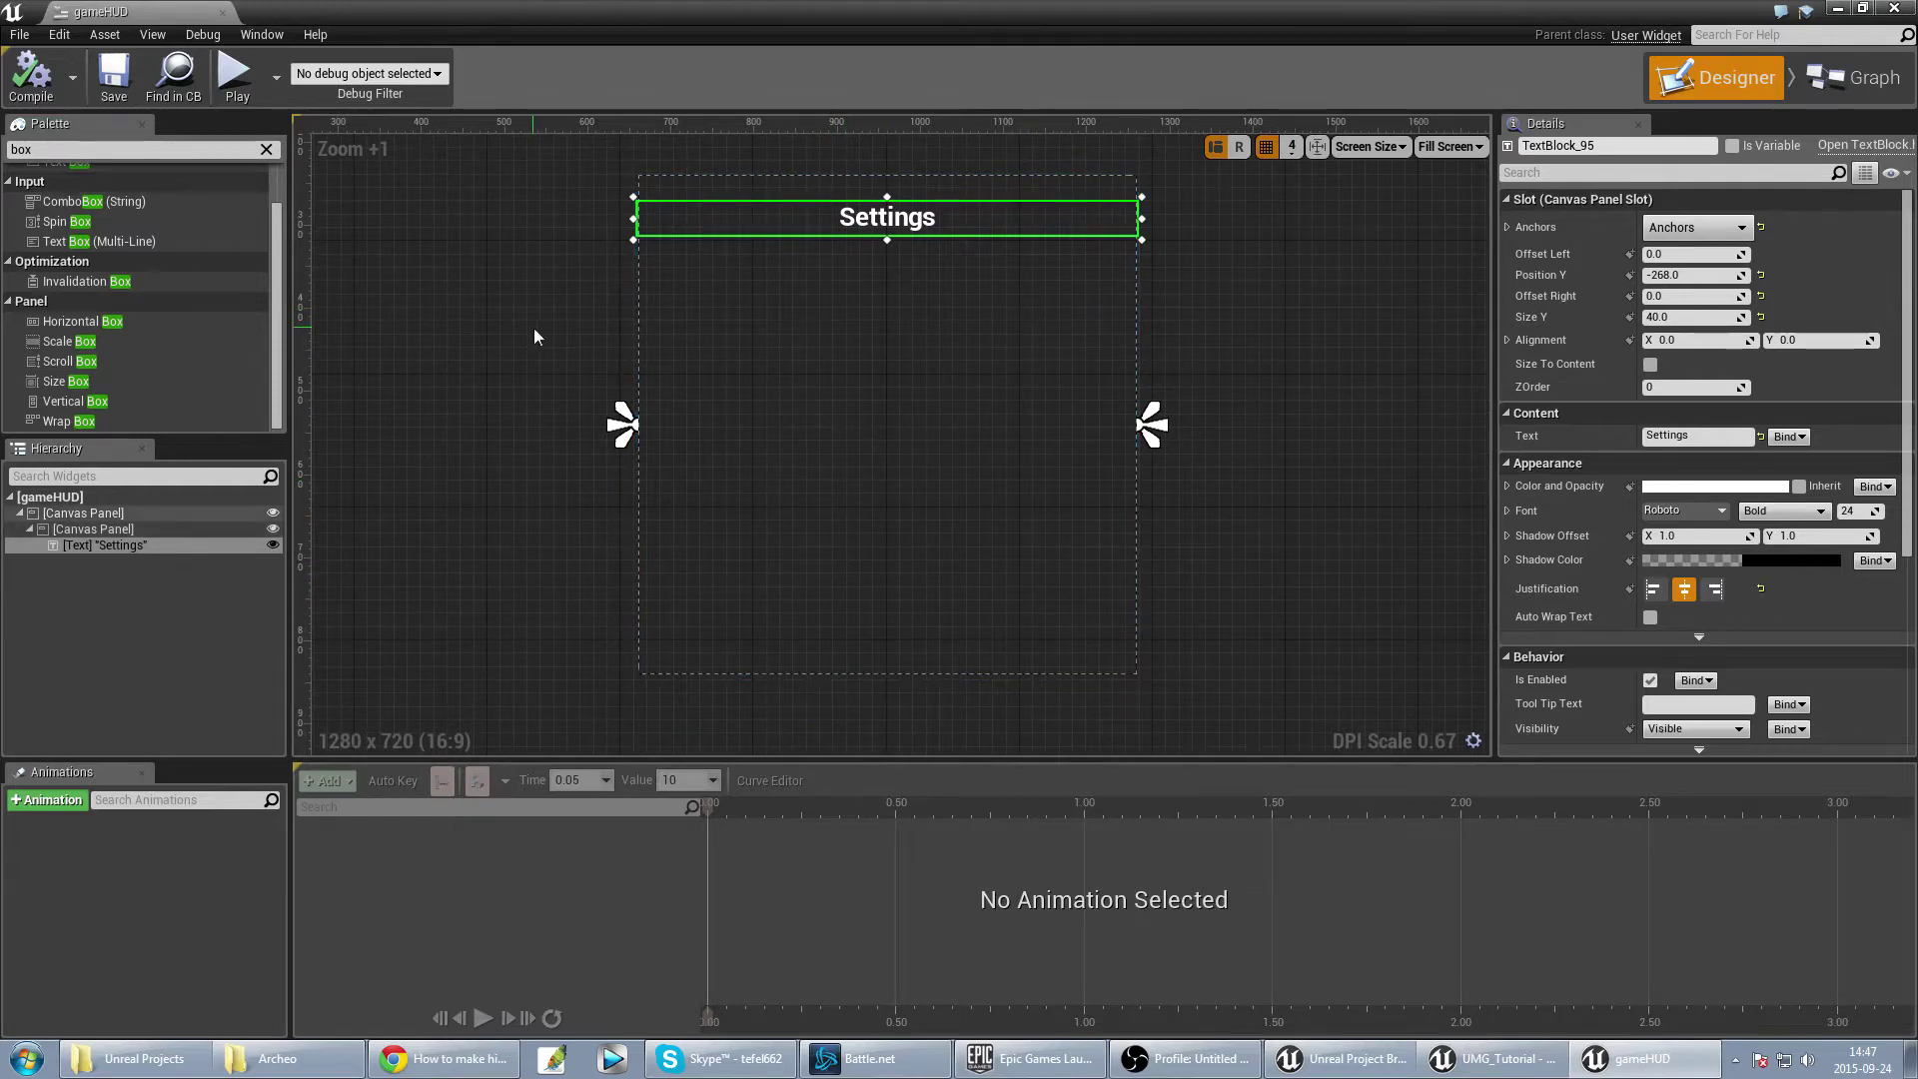
left_click_drag(71, 405, 860, 338)
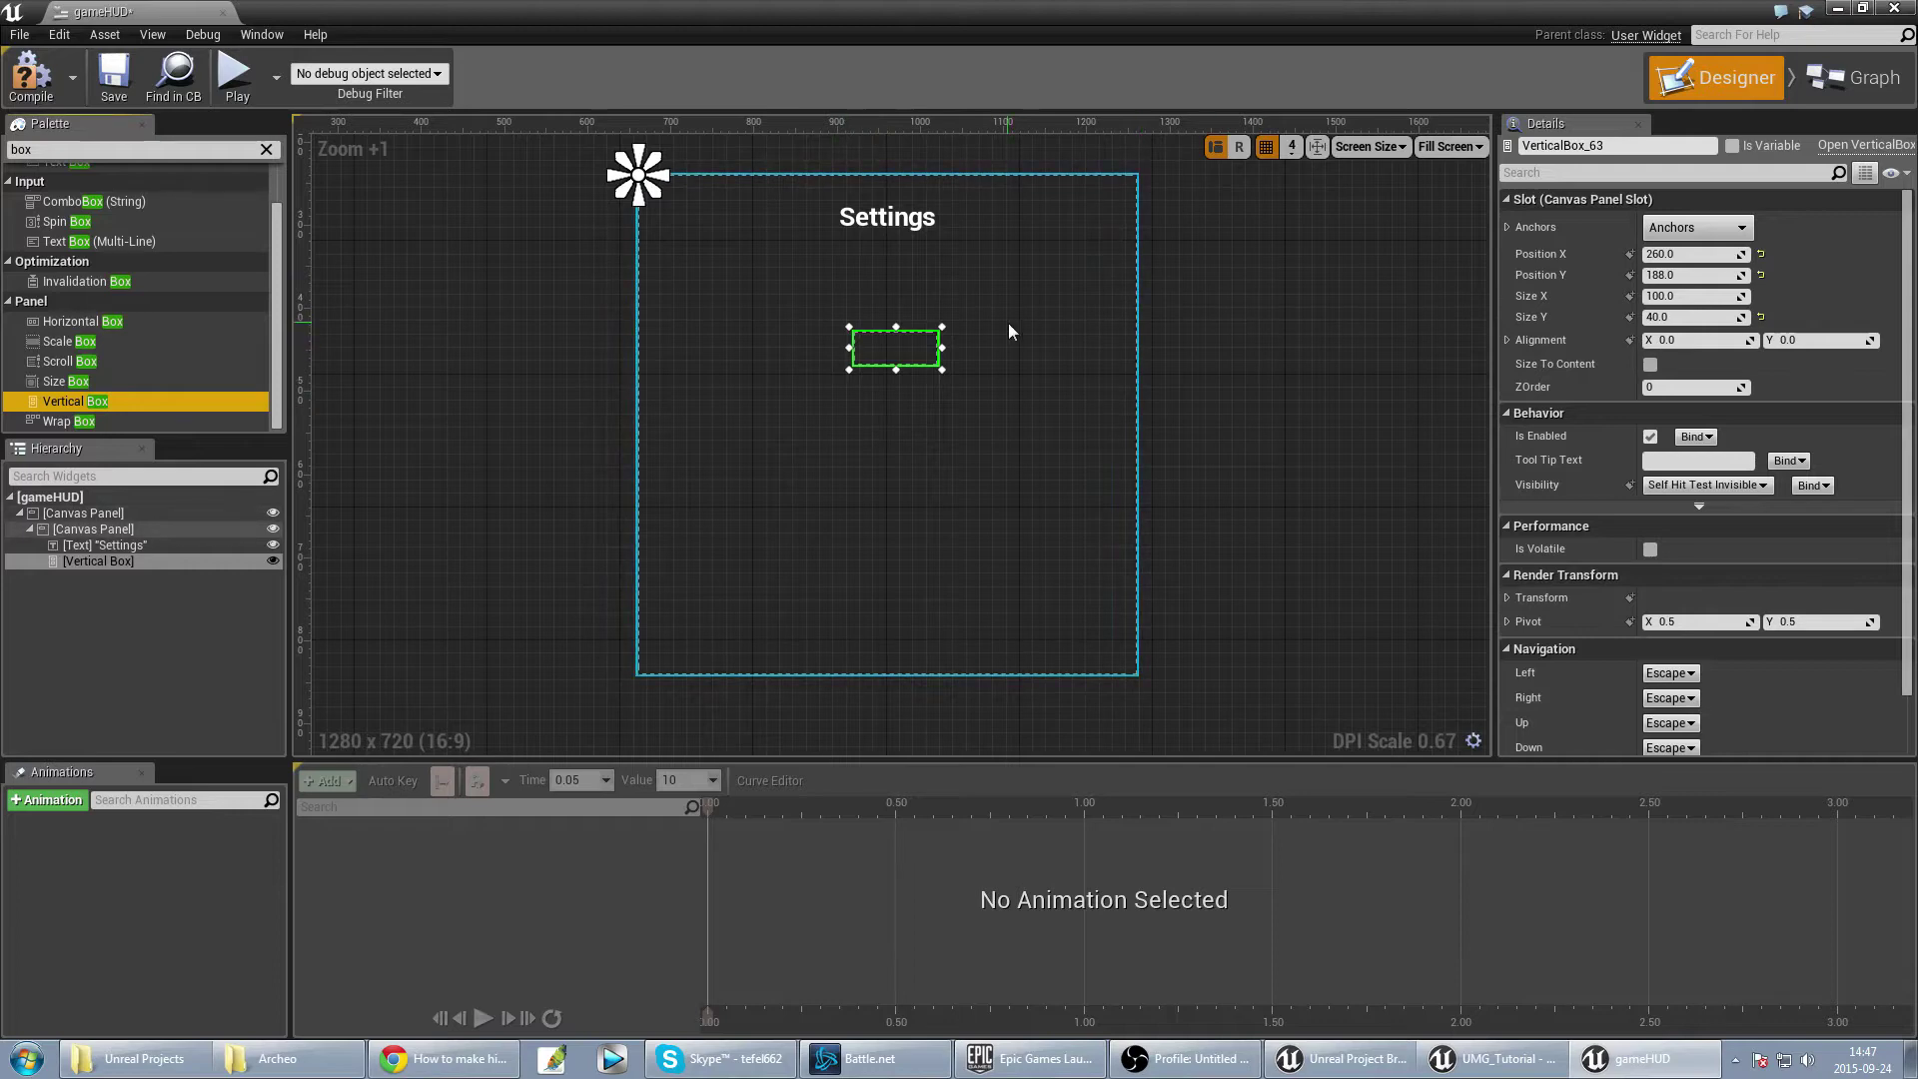
Step: Anchor the vertical box to stretch horizontally with left and right offsets of 50
left_click(1698, 229)
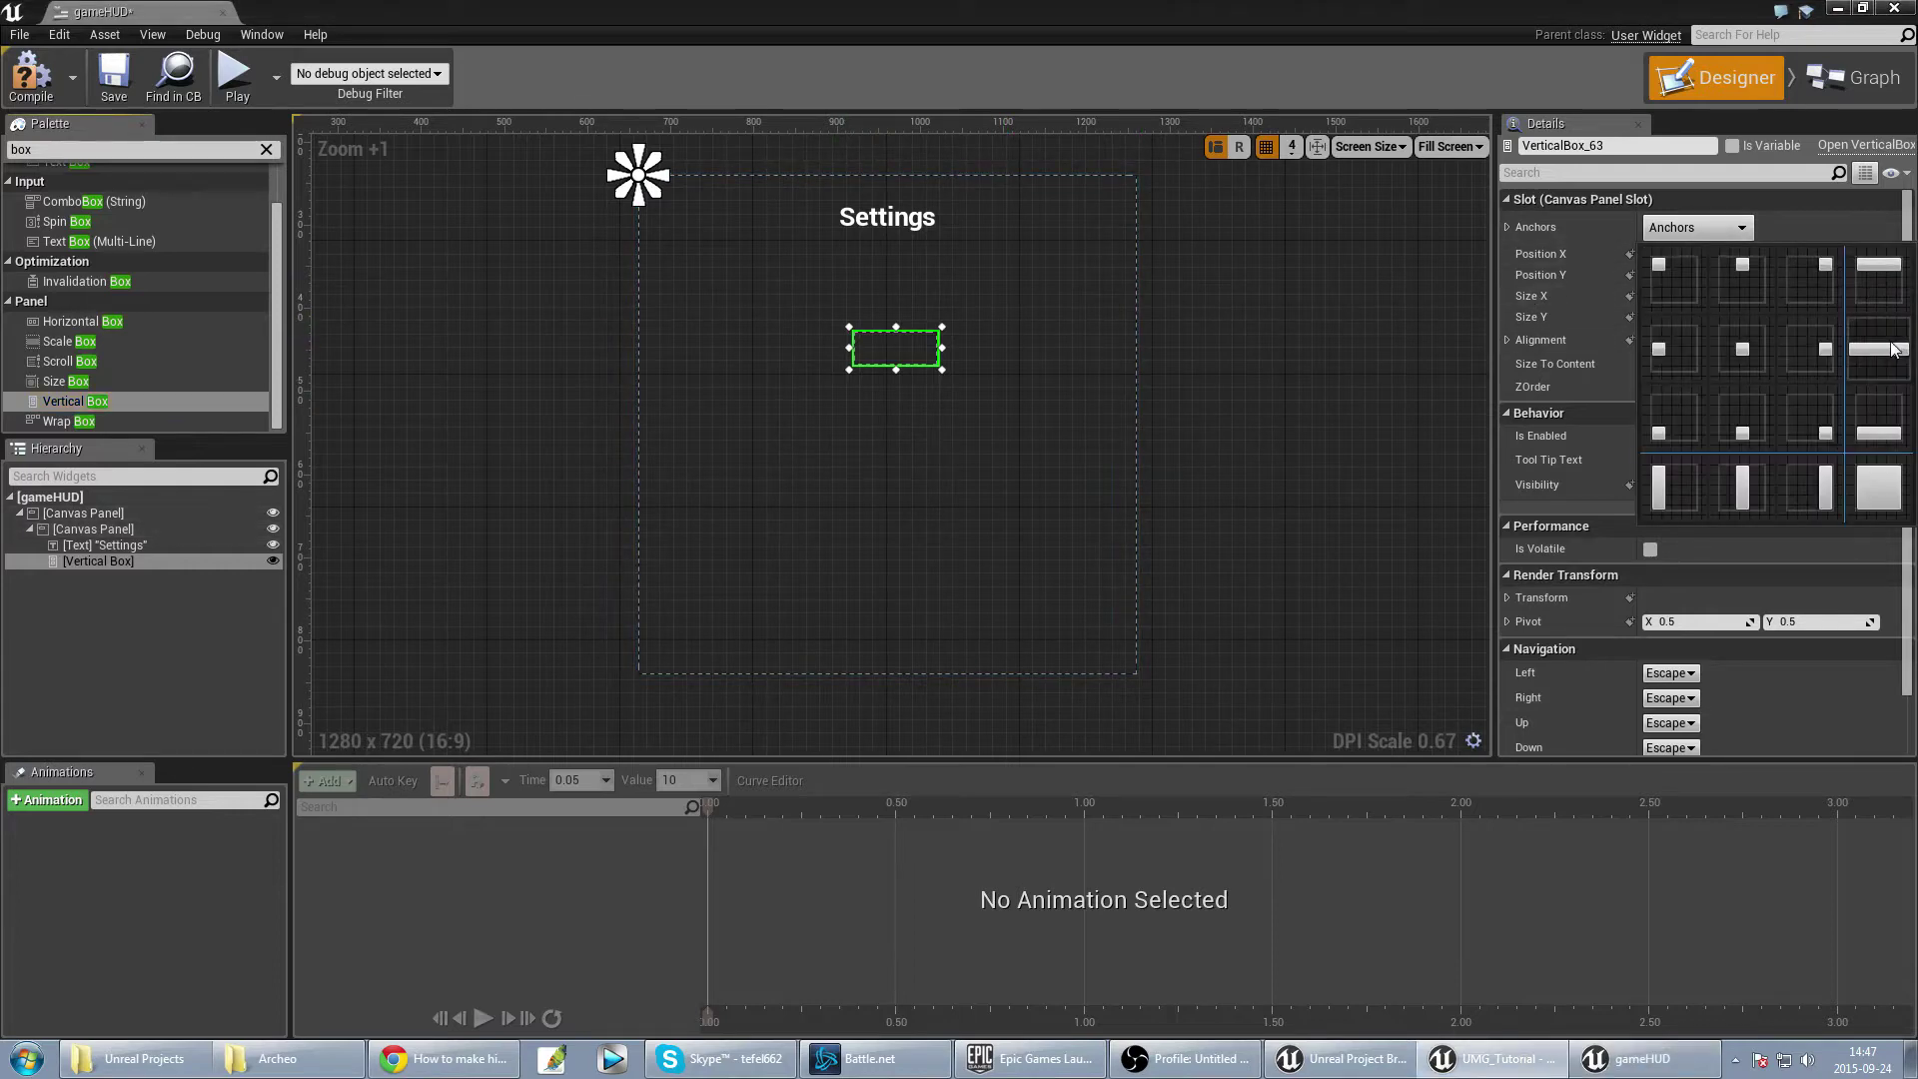
left_click(1879, 348)
left_click(1711, 255)
type("0")
type("5")
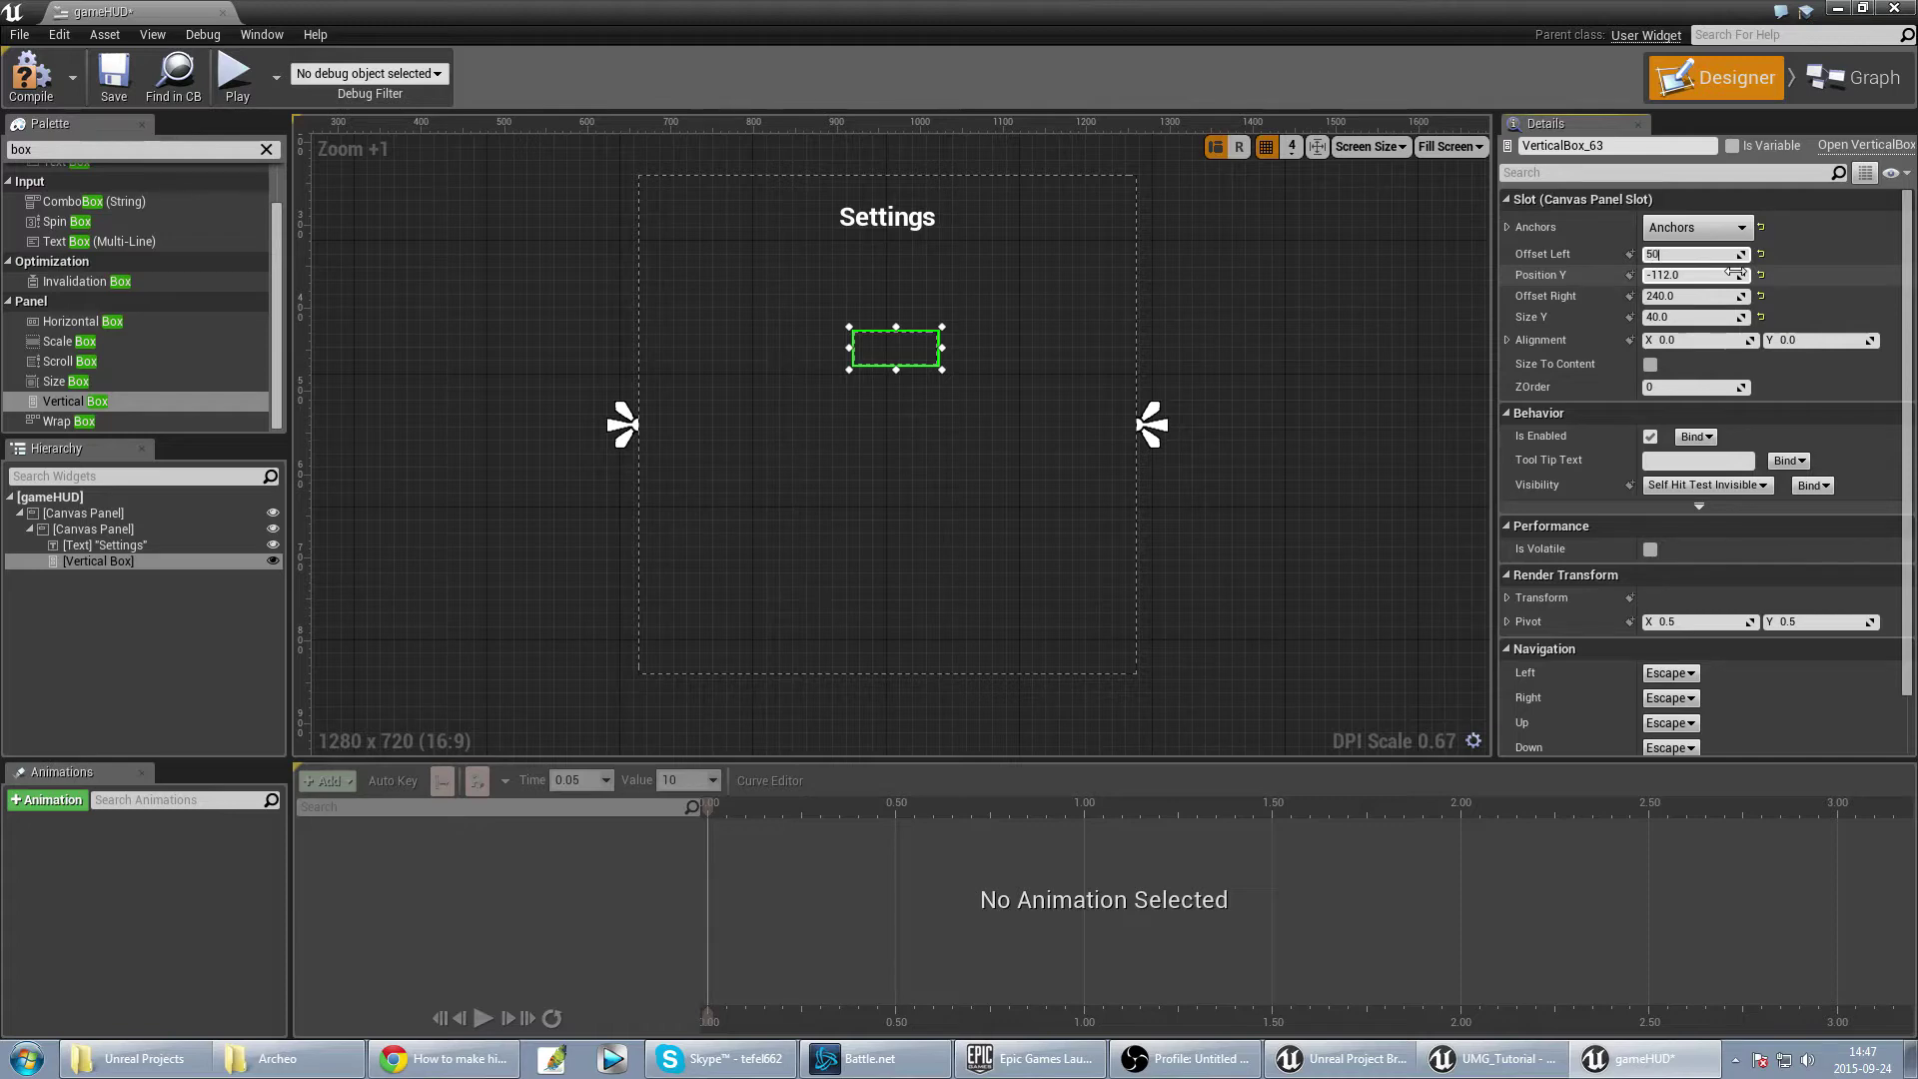
type("0")
key("Tab")
type("500")
key("Return")
Step: Stretch the vertical box down the panel and up toward the title, then compile and save gameHUD
left_click_drag(888, 367, 887, 649)
left_click_drag(888, 330, 878, 258)
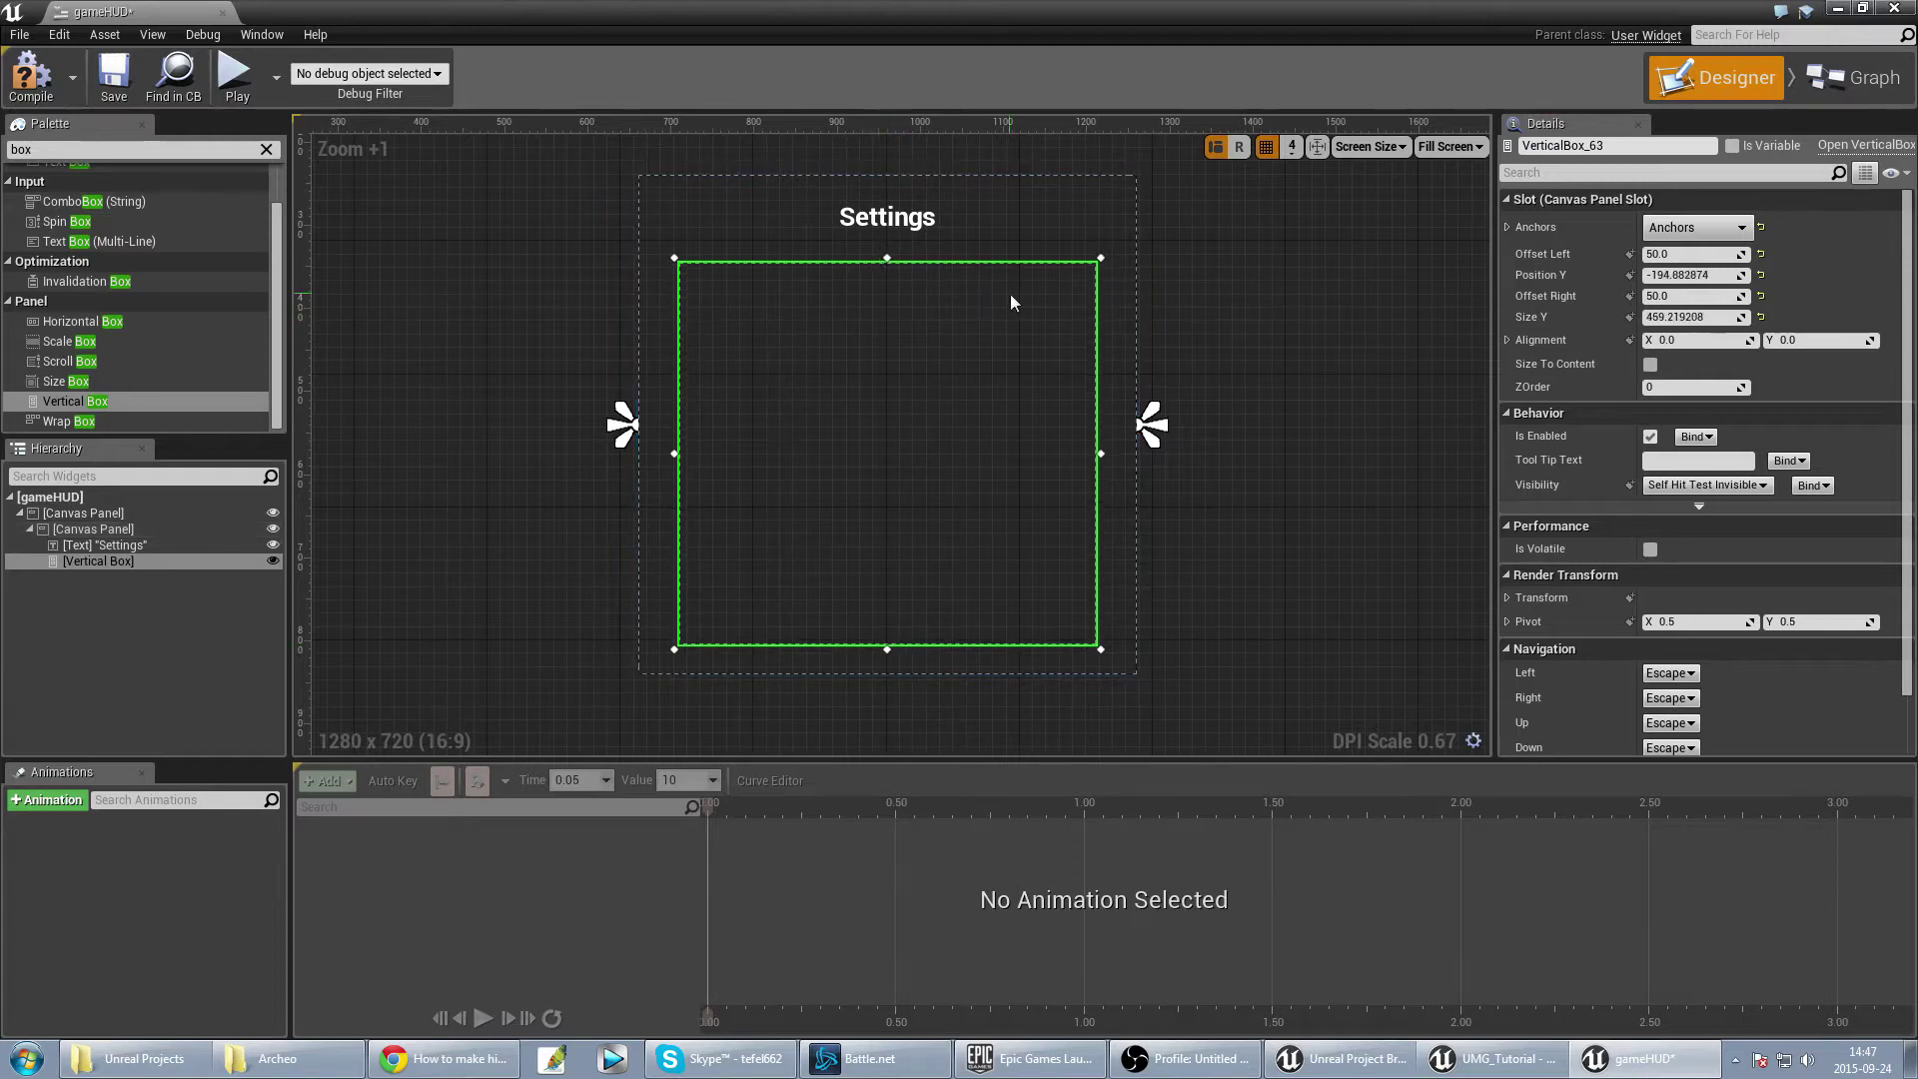
left_click(30, 75)
left_click(113, 78)
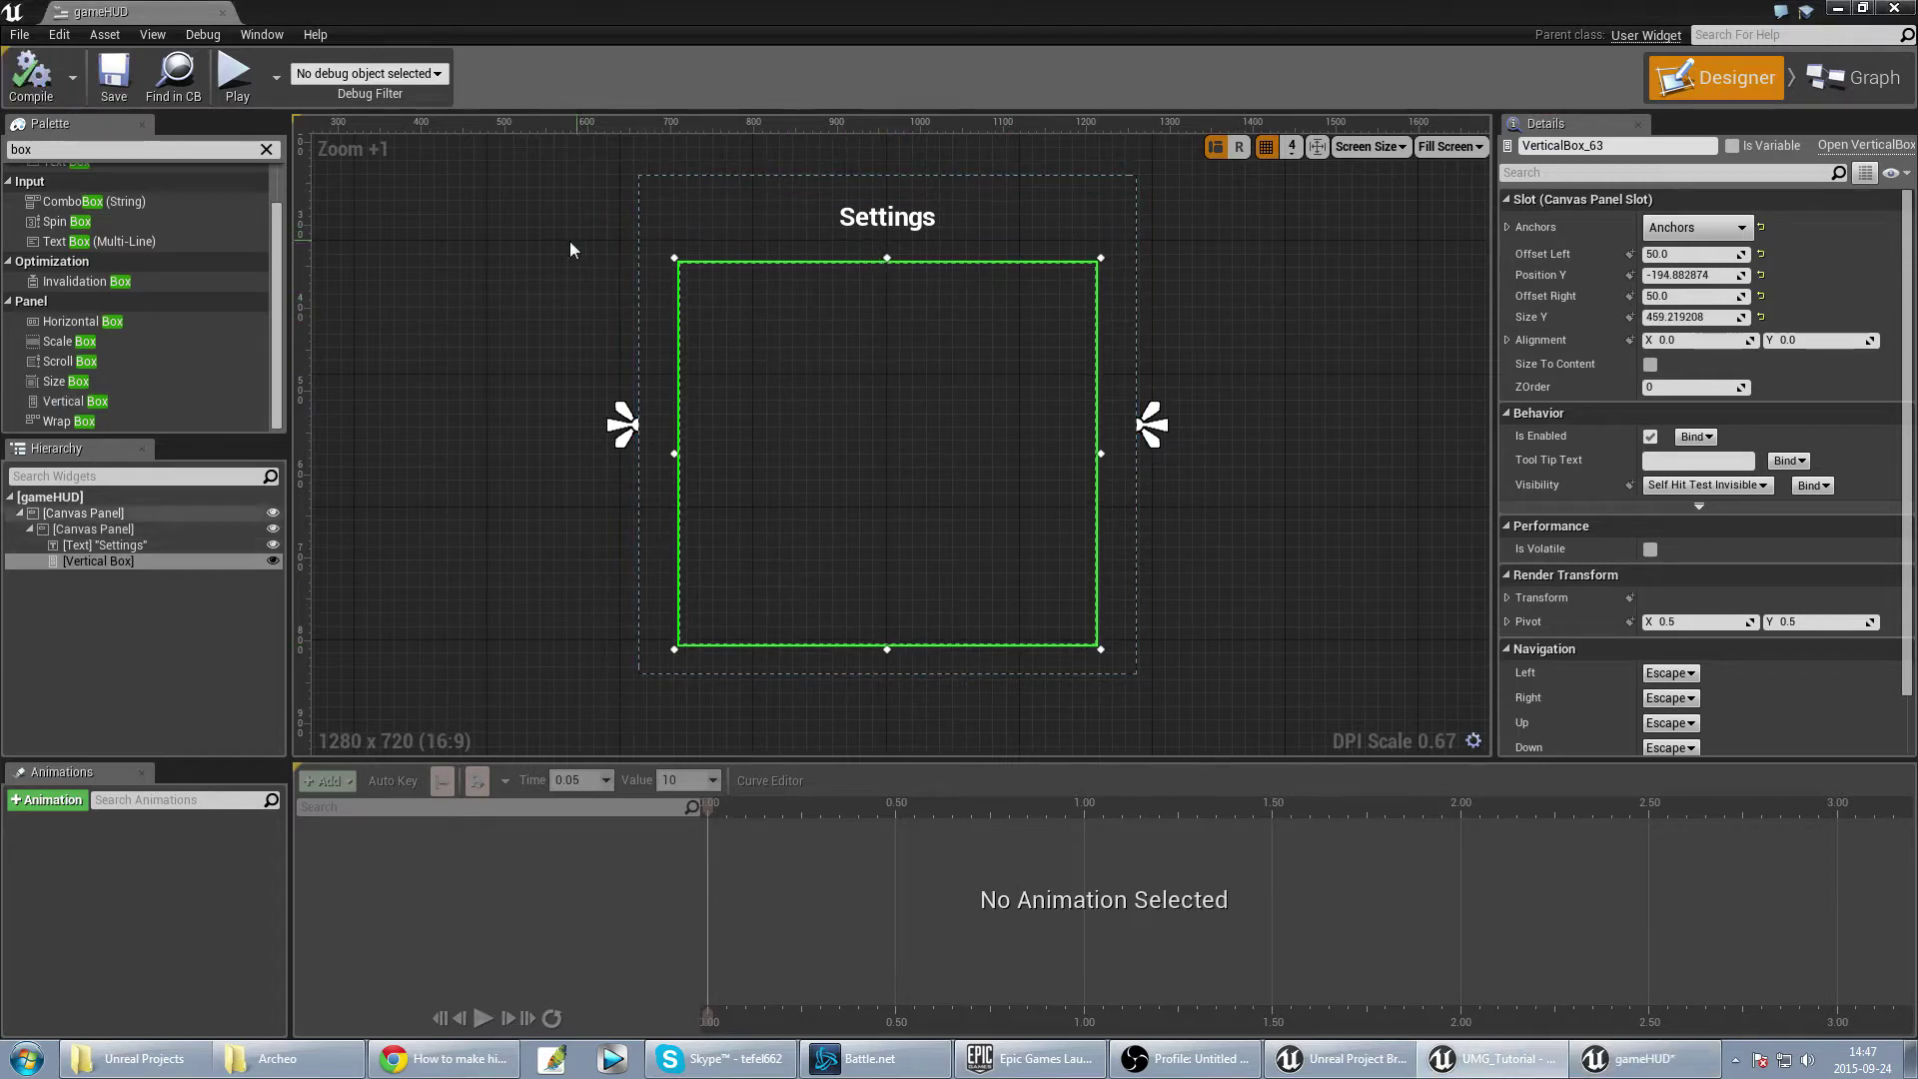